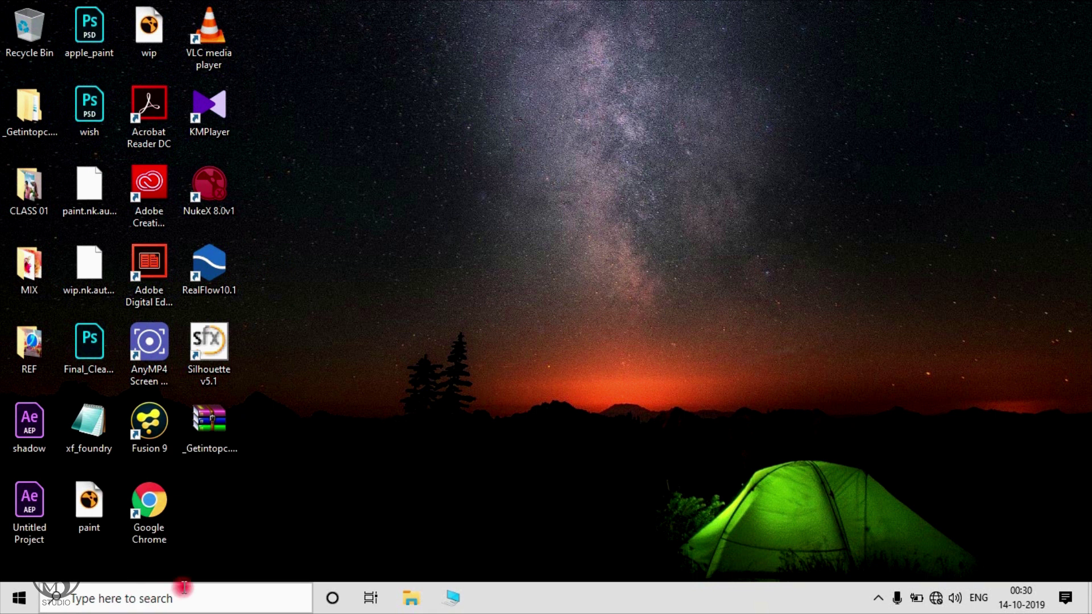
right_click(363, 163)
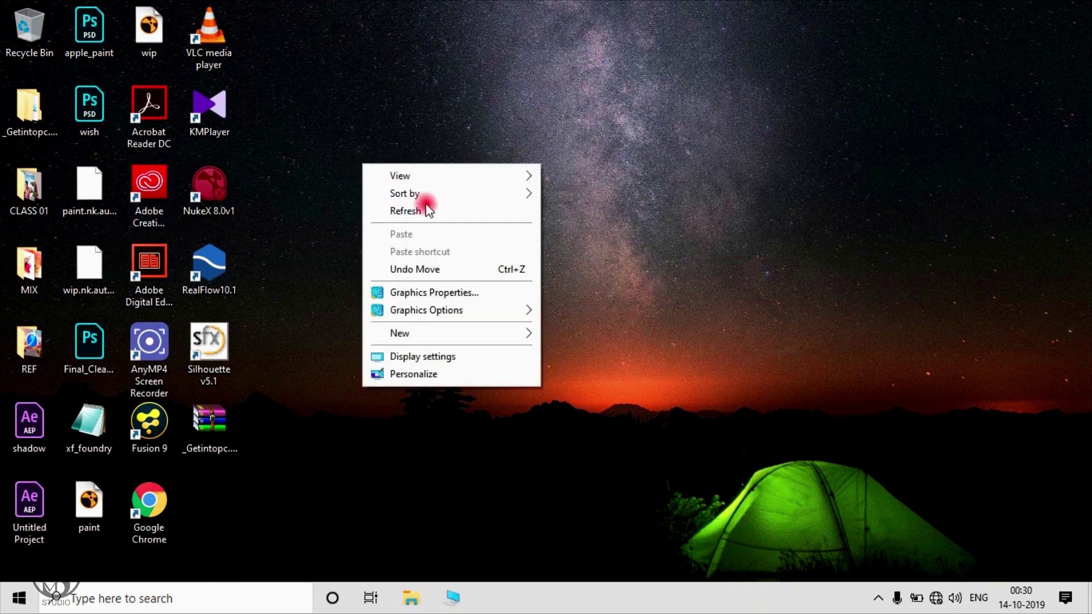
left_click(425, 208)
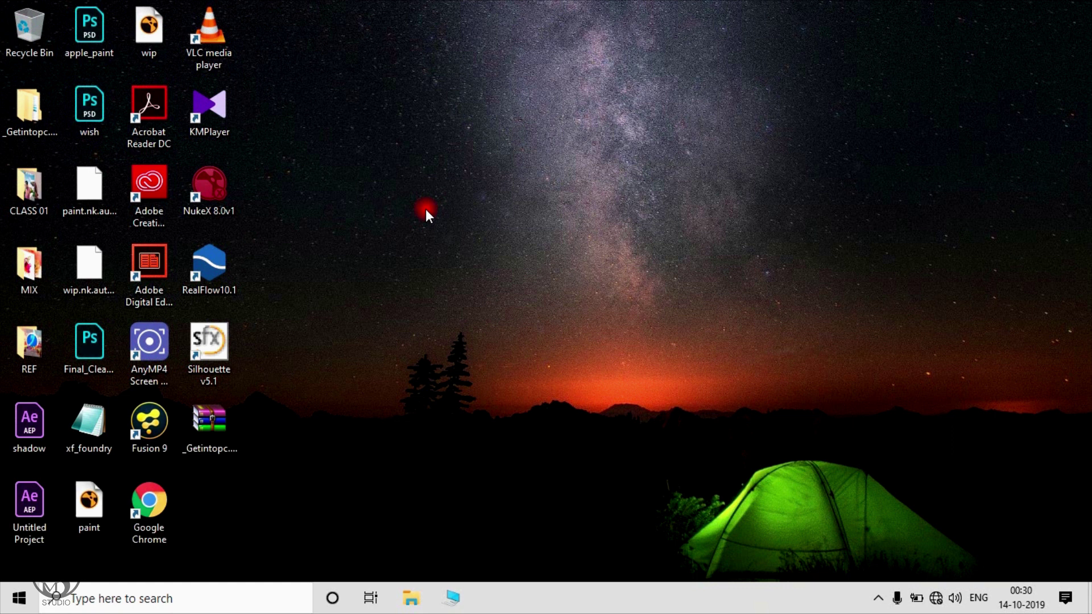
right_click(426, 209)
left_click(487, 250)
left_click(697, 233)
Step: Launch Adobe Photoshop CC 2019 and close the floating Timeline and Layers panels
left_click(159, 599)
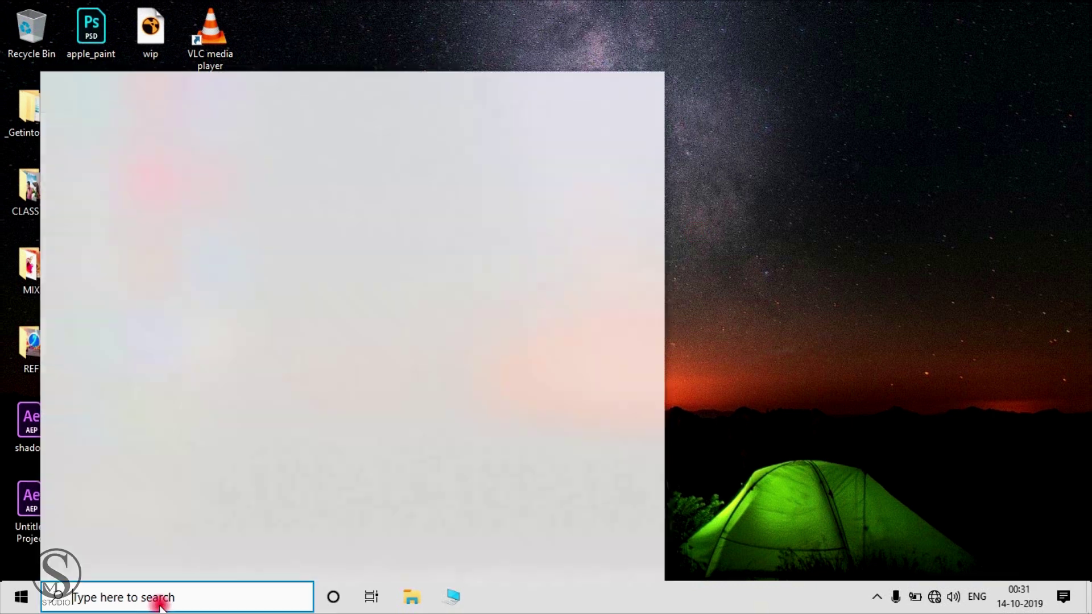
type("pho")
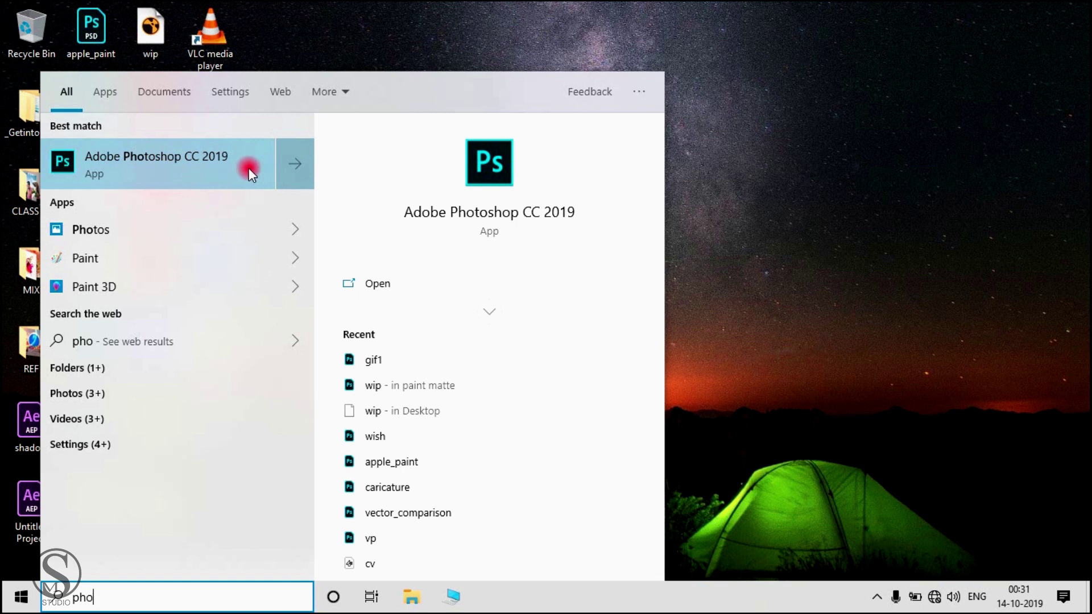
left_click(182, 164)
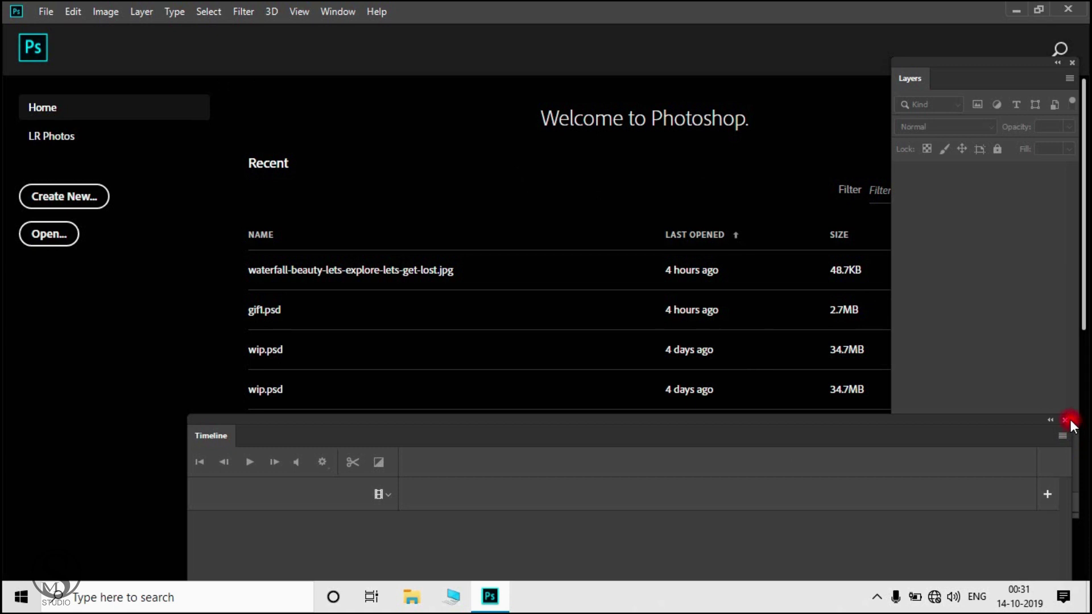
left_click(1066, 421)
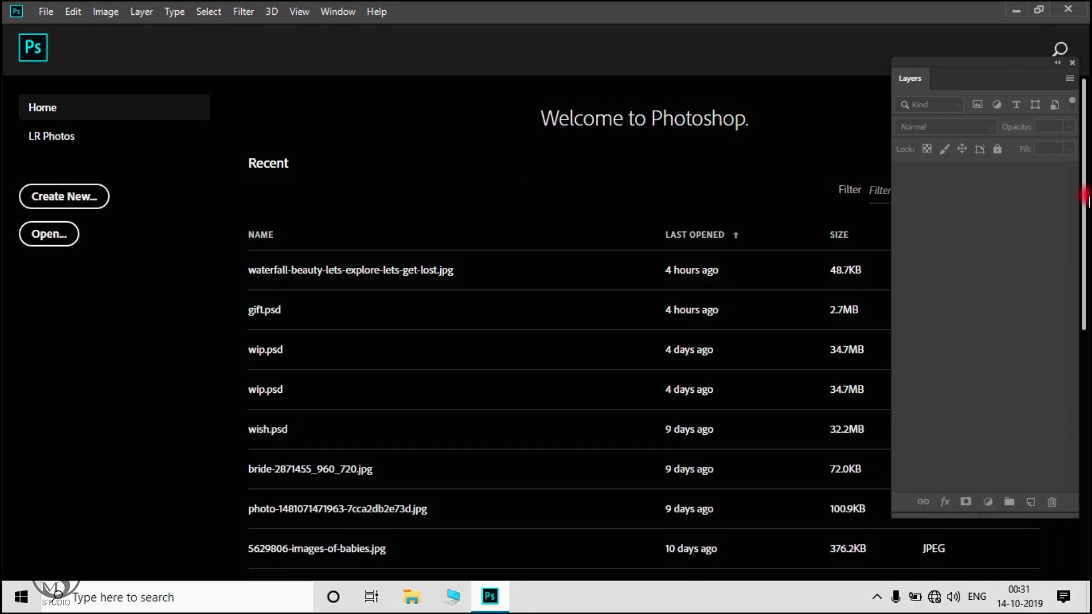
left_click(1073, 65)
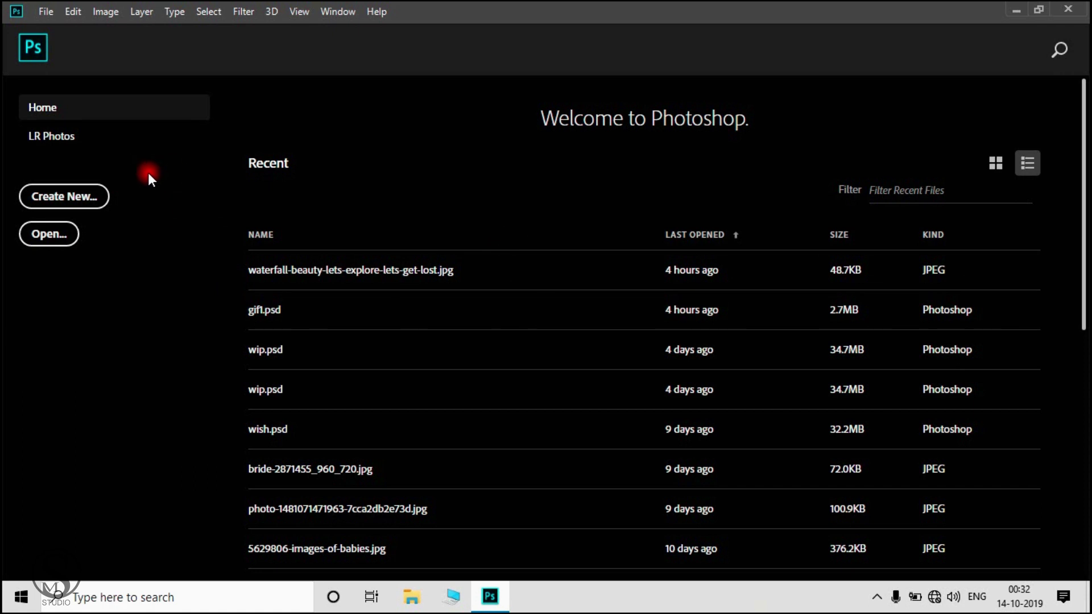
Step: Start setting up a new document and display the Photo category of blank document presets
left_click(57, 200)
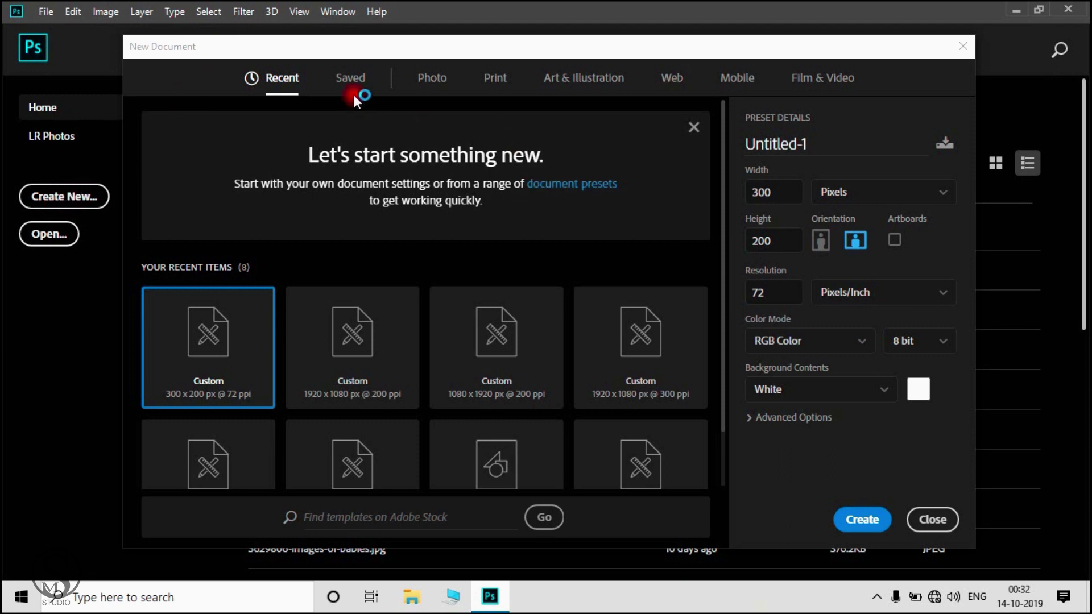
left_click_drag(354, 56, 339, 50)
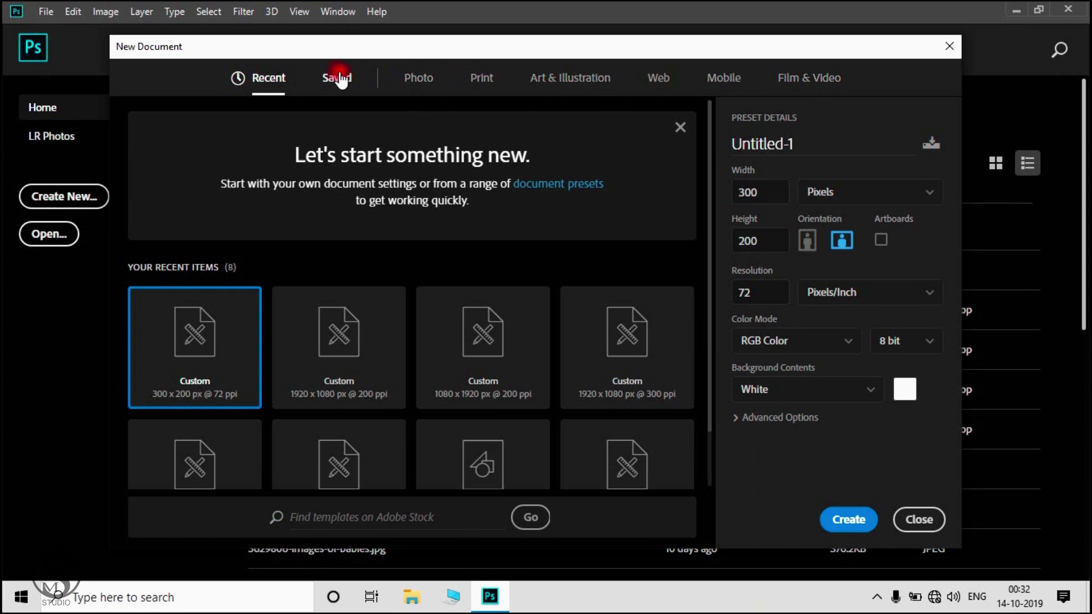
mouse_move(449, 50)
left_mouse_down()
mouse_move(408, 48)
mouse_move(431, 50)
left_mouse_up()
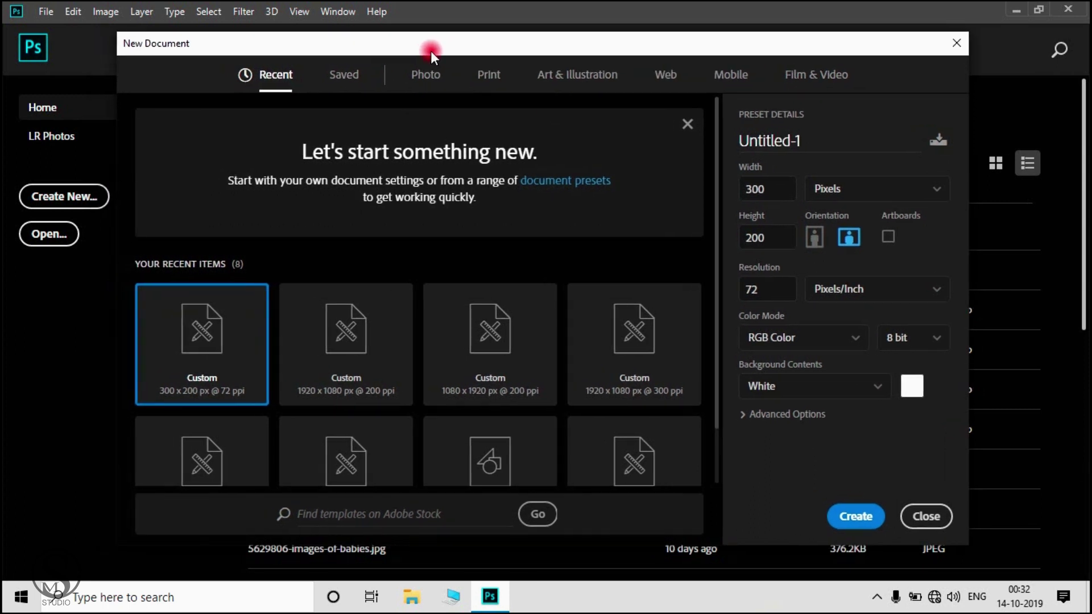
left_click(435, 77)
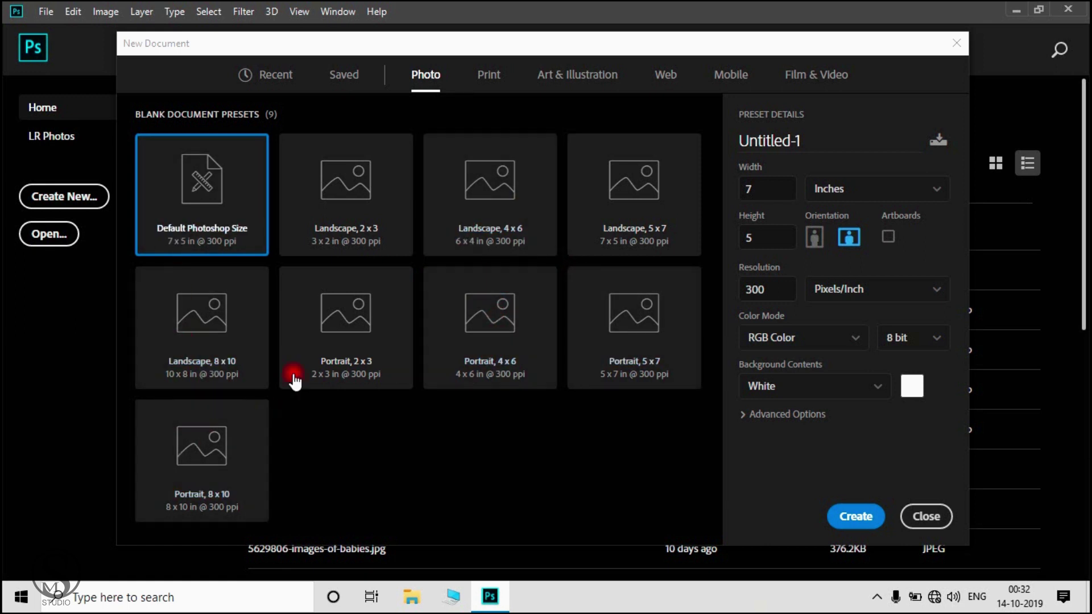
Step: Browse the Print presets, trying A4, A5 and B4 in turn and ending with A4 selected
left_click(486, 77)
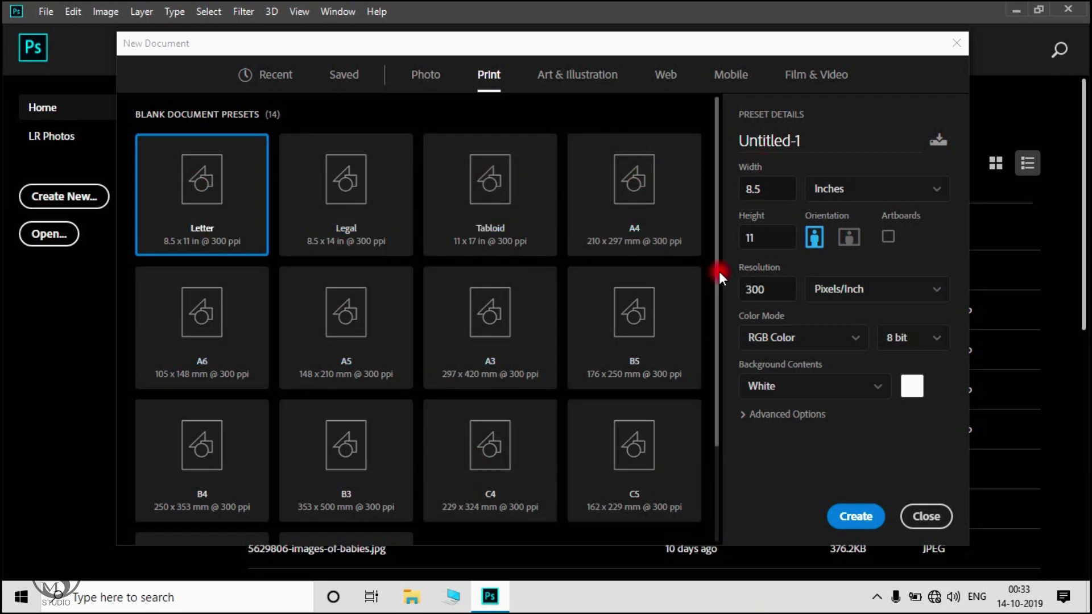
left_click_drag(719, 271, 724, 240)
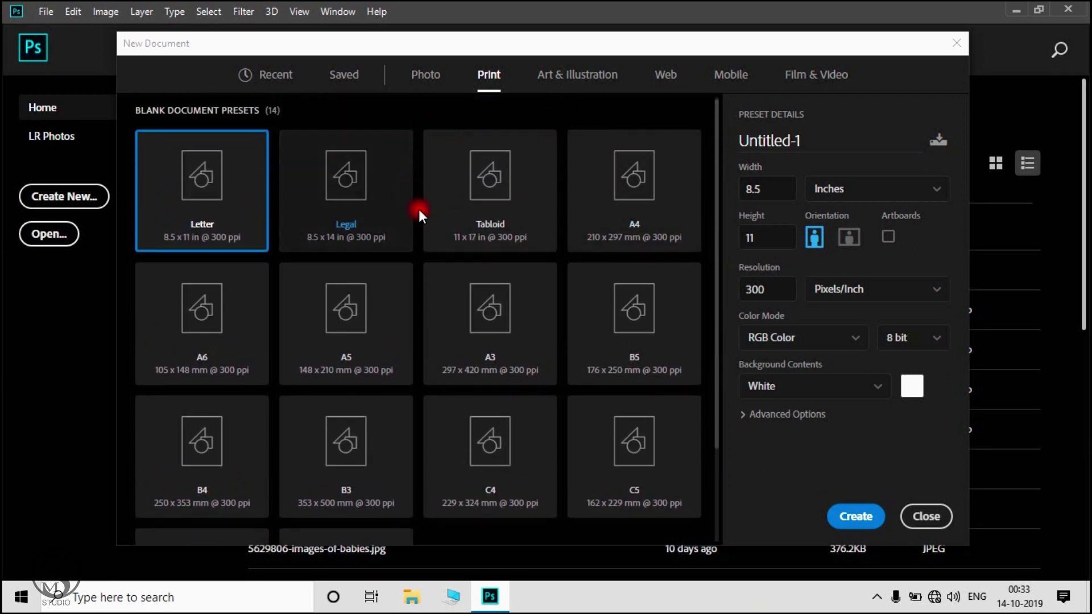
left_click(615, 238)
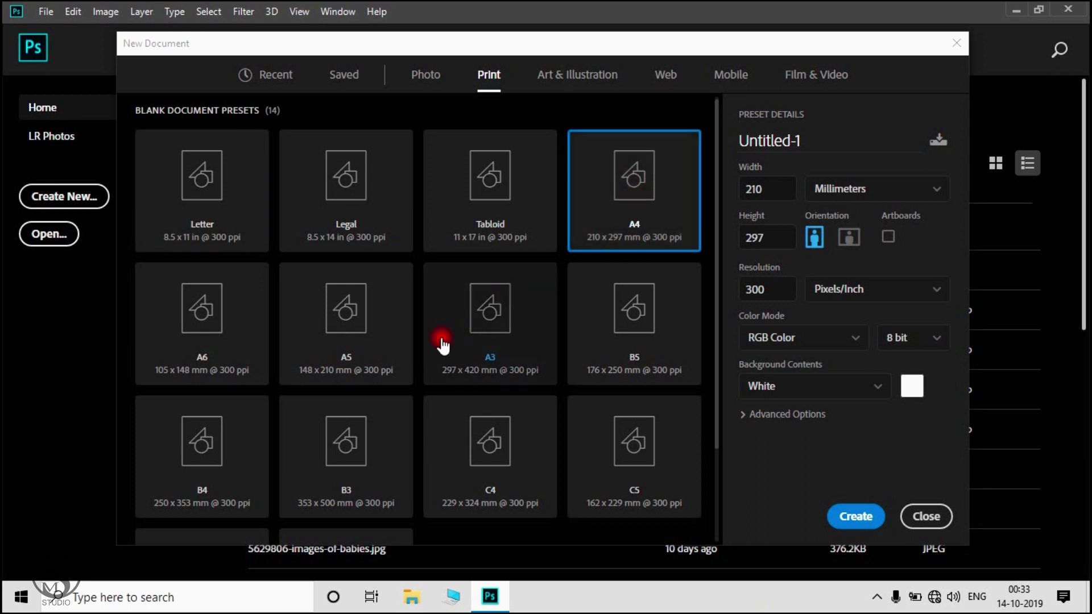
left_click(322, 346)
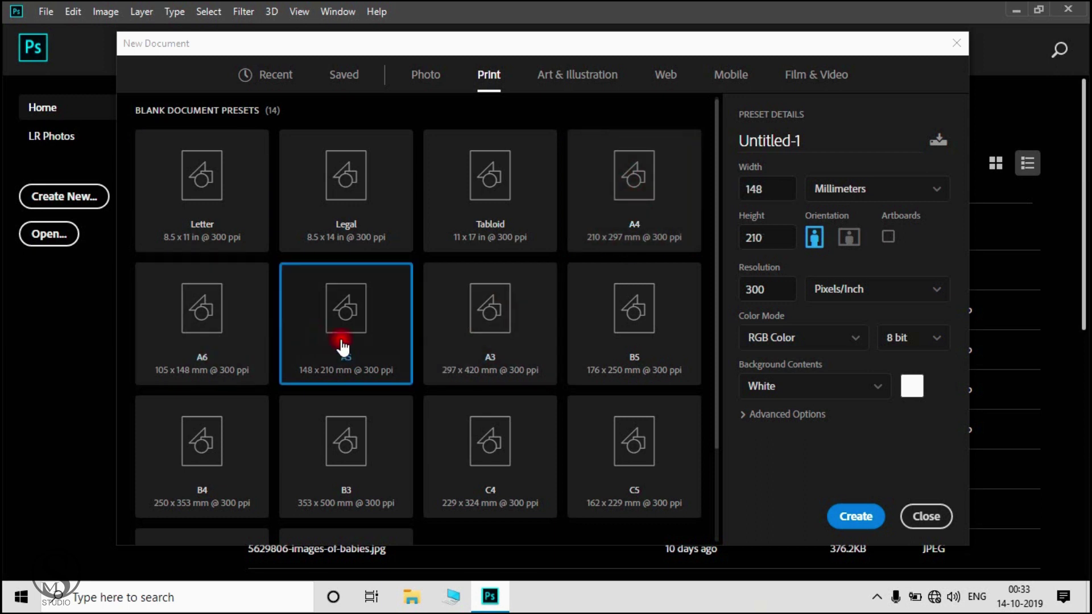
left_click(208, 446)
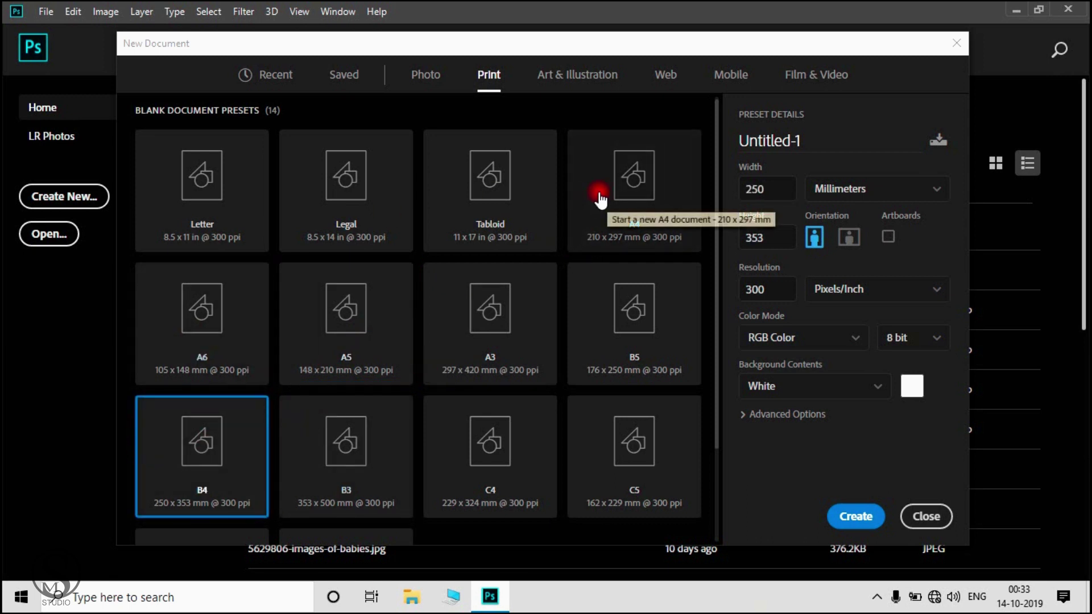
left_click(683, 185)
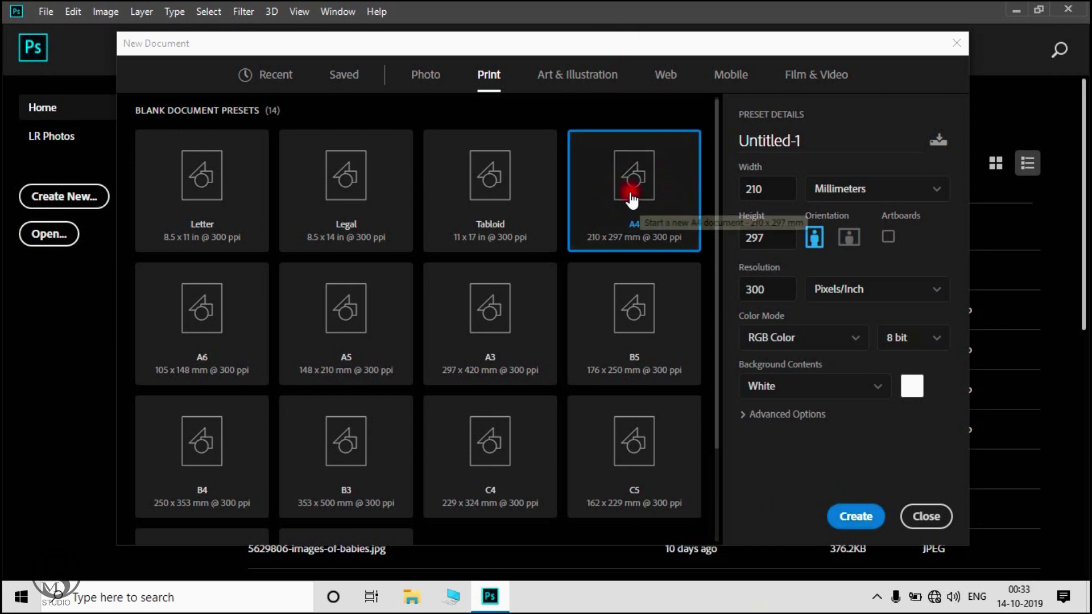
Step: Examine the blank document presets offered for Art & Illustration and for Web
left_click_drag(591, 85, 609, 319)
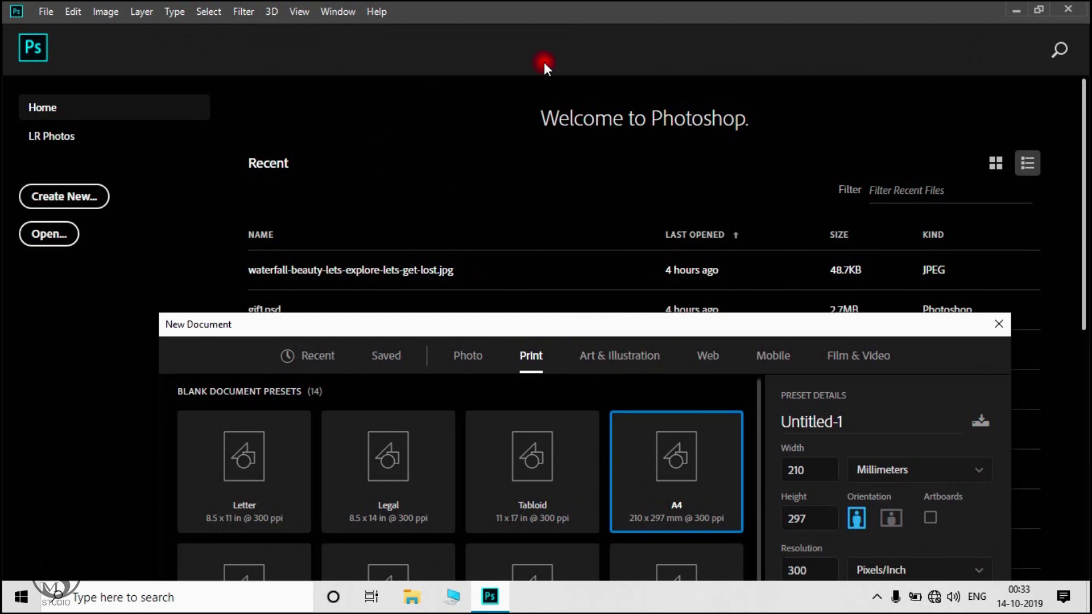
left_click_drag(527, 323, 485, 112)
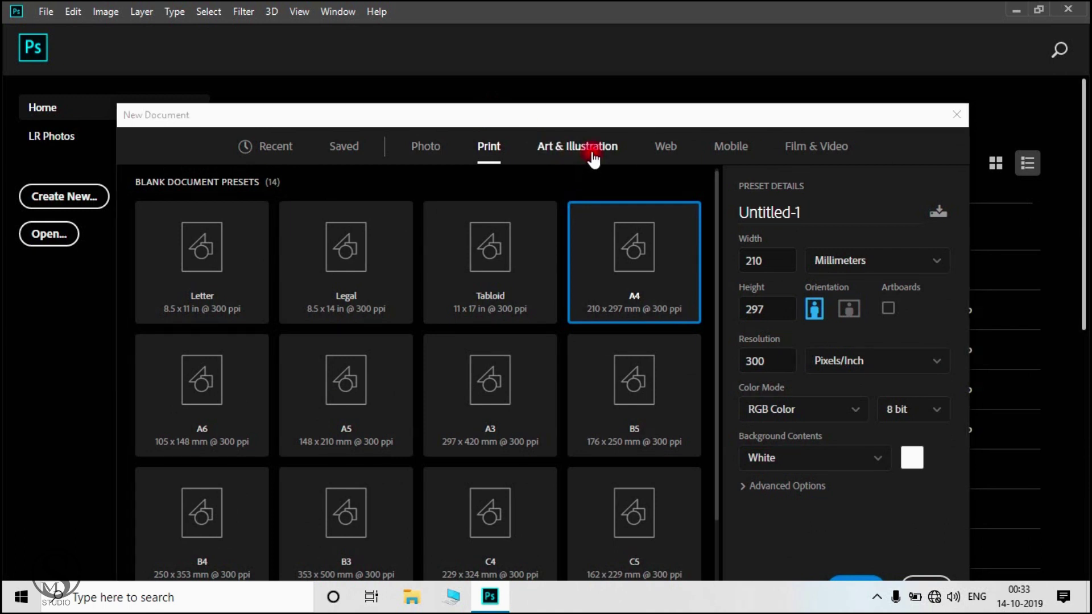
left_click(549, 149)
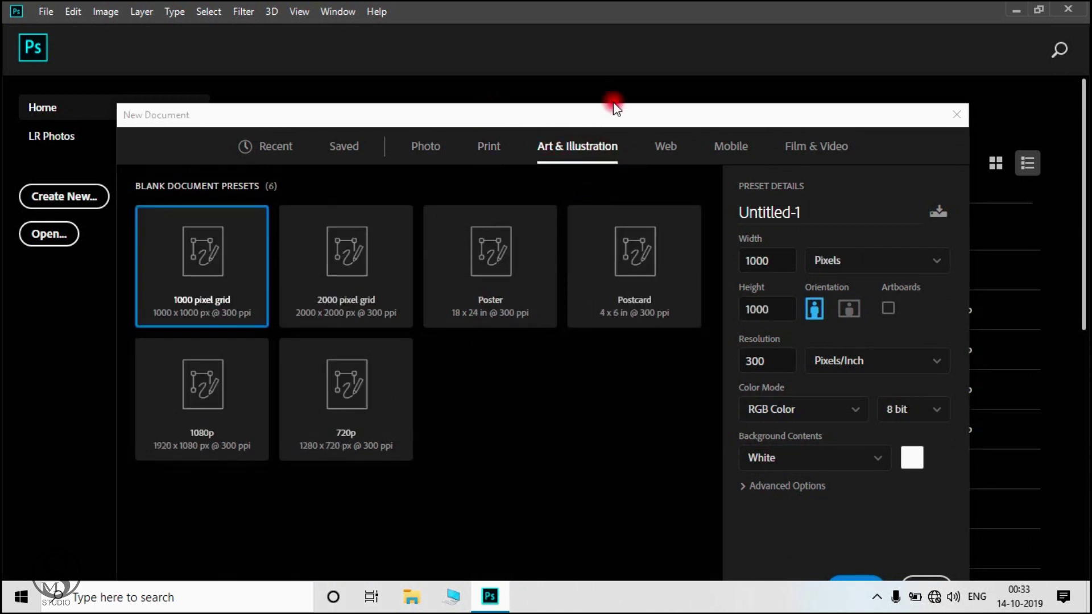
mouse_move(616, 108)
left_mouse_down()
mouse_move(580, 114)
mouse_move(599, 108)
left_mouse_up()
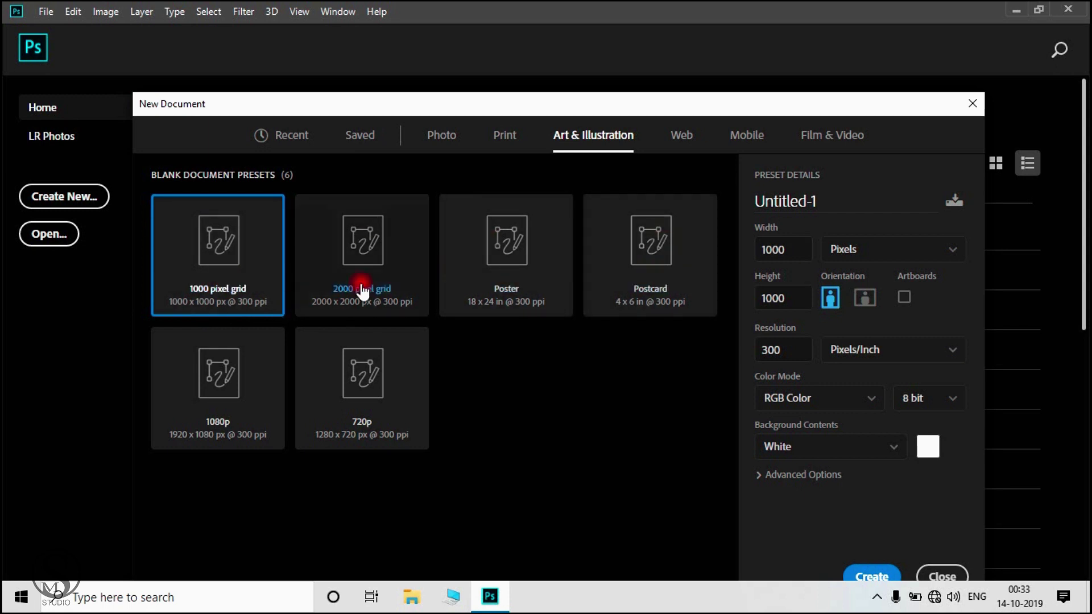
left_click(682, 134)
left_click_drag(344, 110, 338, 80)
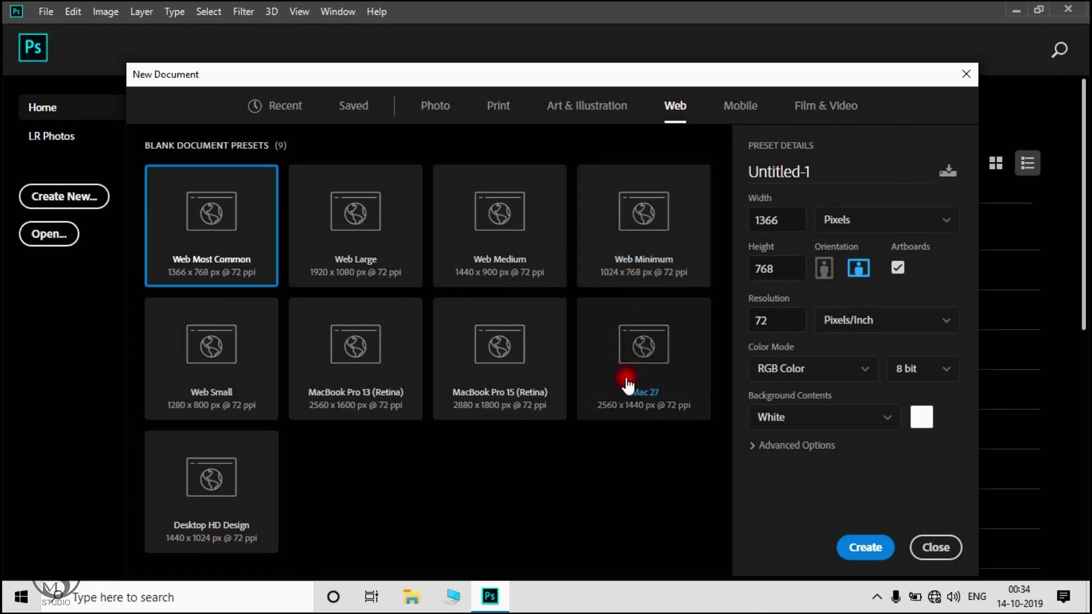
Step: Look through the whole range of Mobile blank document presets
left_click(756, 114)
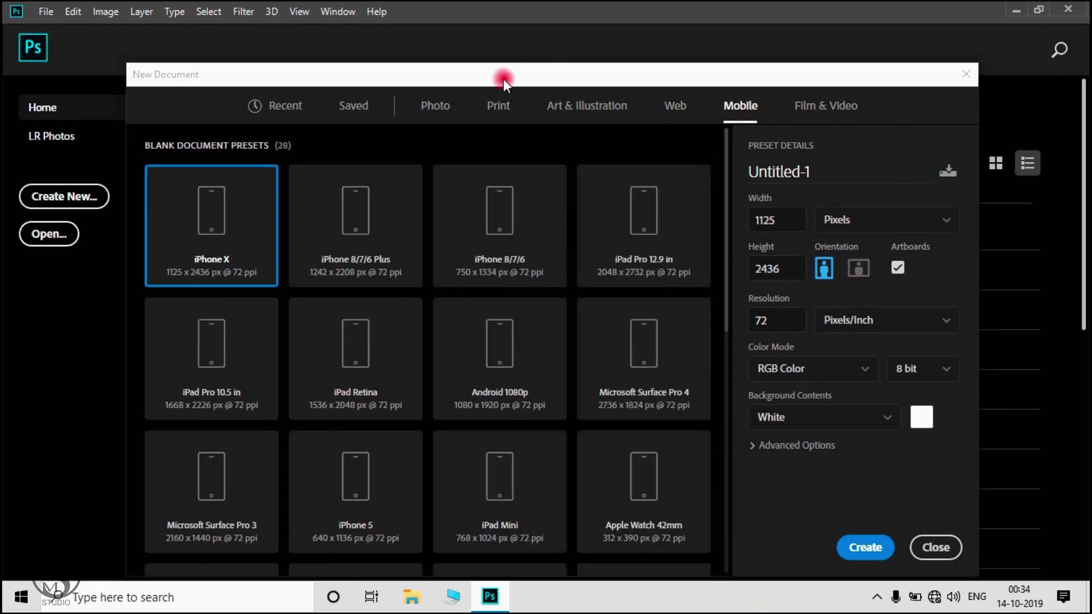
left_click_drag(503, 79, 513, 45)
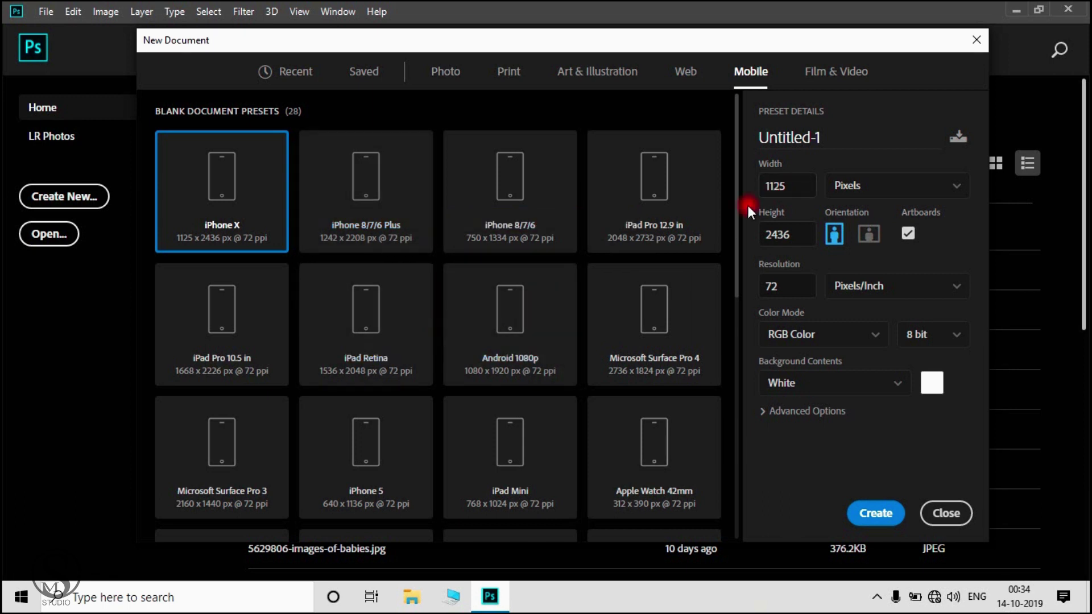
left_click_drag(735, 207, 727, 420)
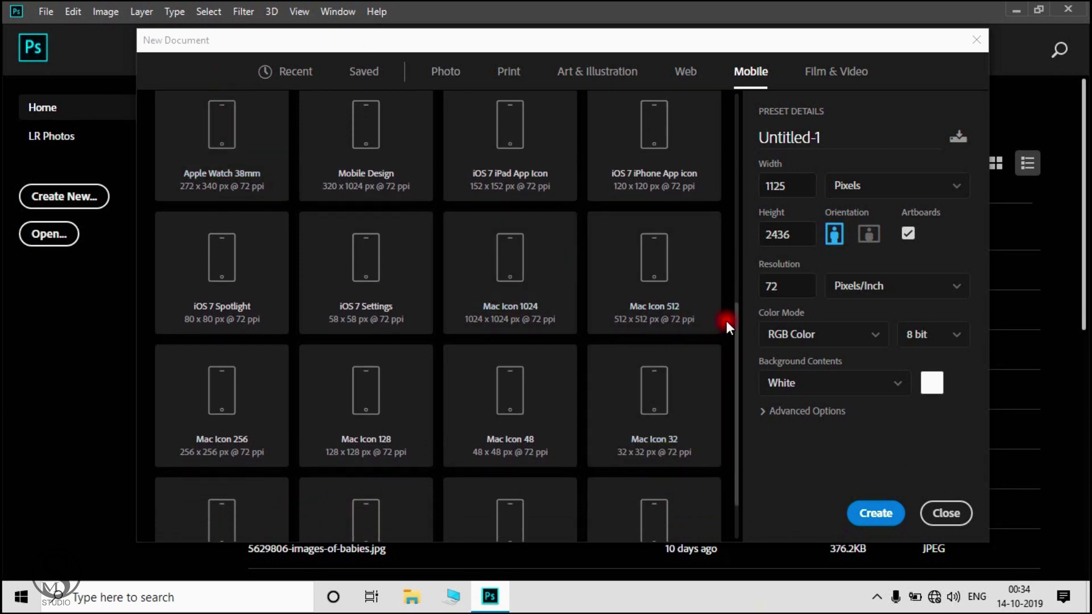
left_click_drag(735, 313, 733, 129)
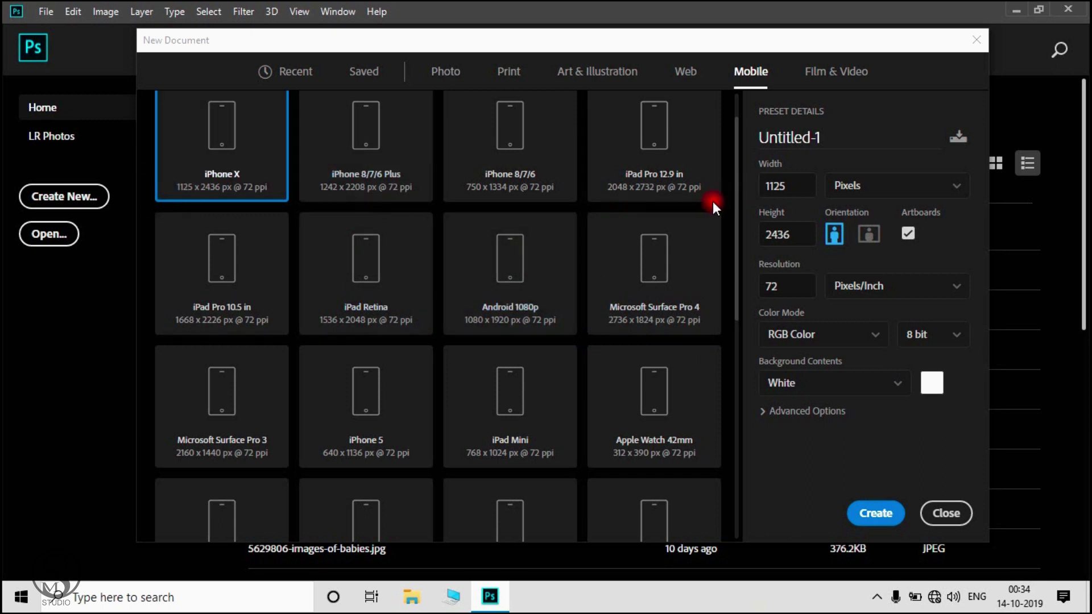
left_click_drag(734, 193, 728, 316)
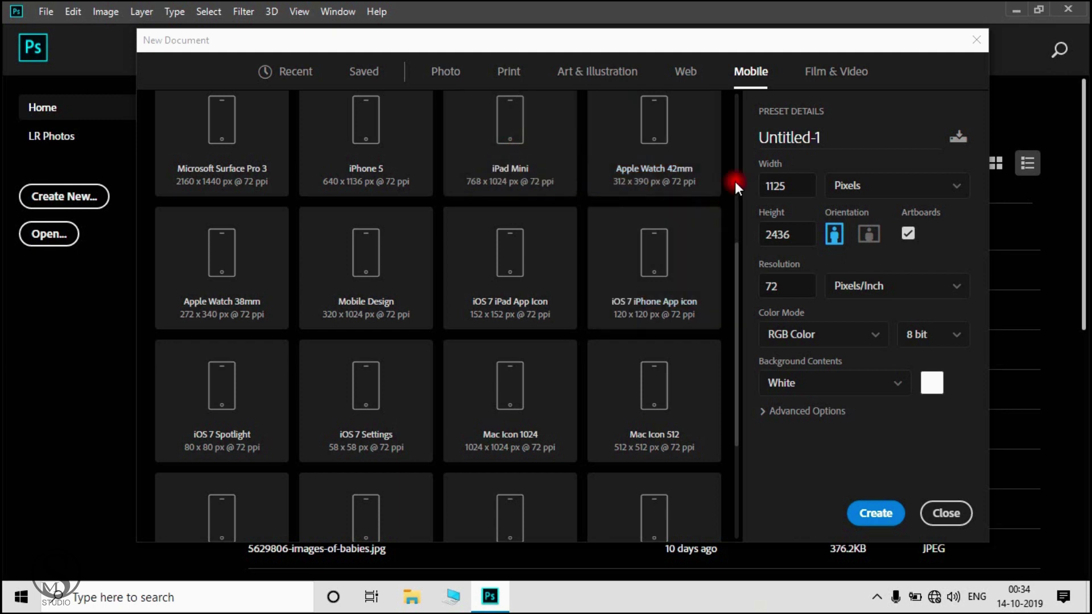
Step: Review the Film & Video blank document presets
left_click(829, 82)
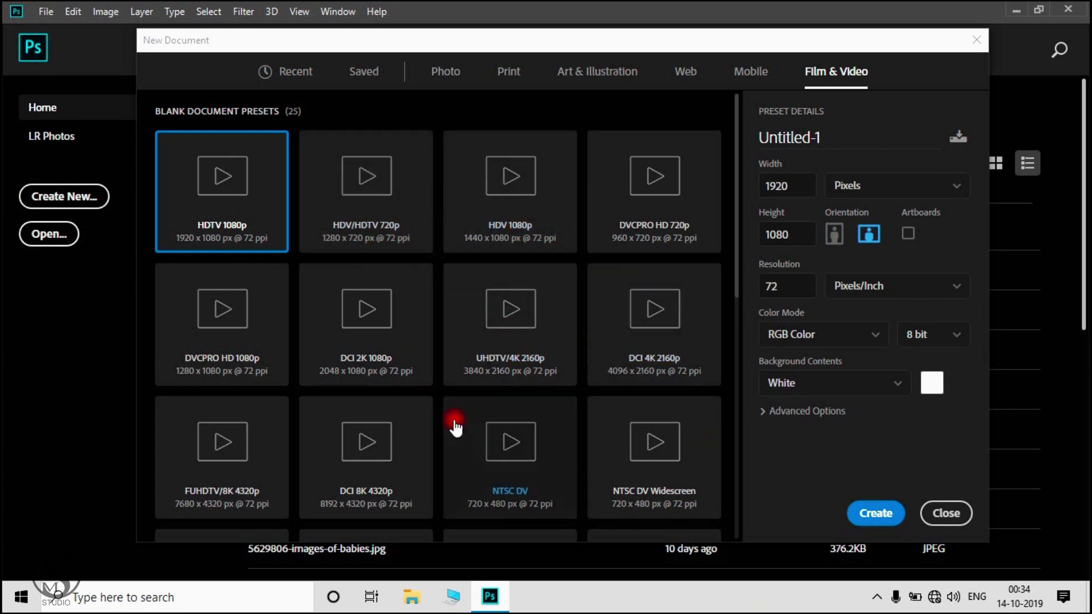
left_click_drag(737, 136, 753, 82)
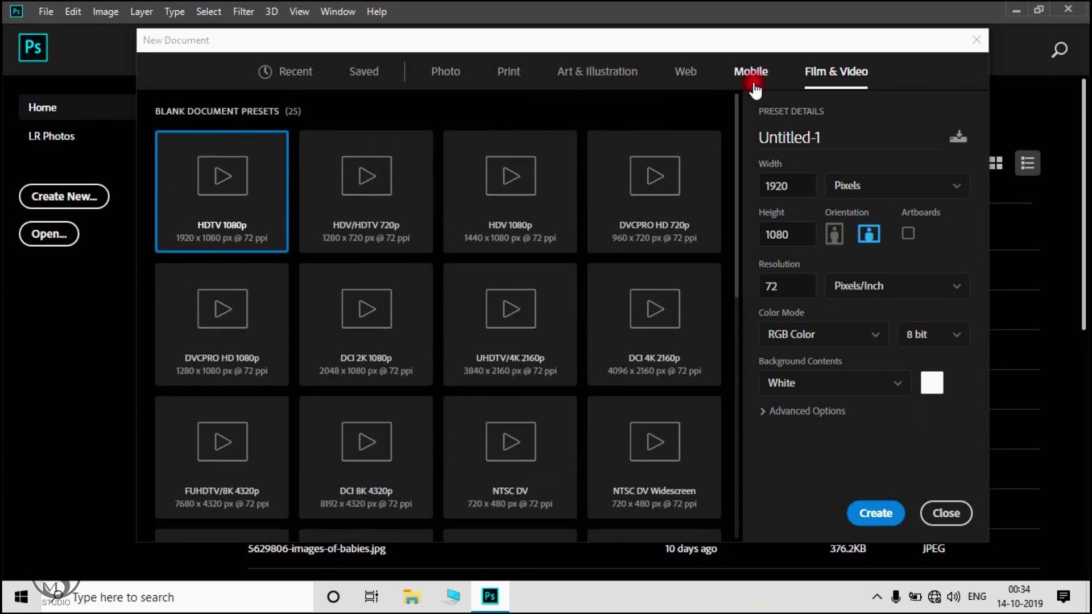
left_click_drag(735, 129, 731, 114)
Step: Revisit the Print and Art & Illustration presets and return to the Photo presets with Default Photoshop Size selected
left_click(430, 70)
left_click(509, 71)
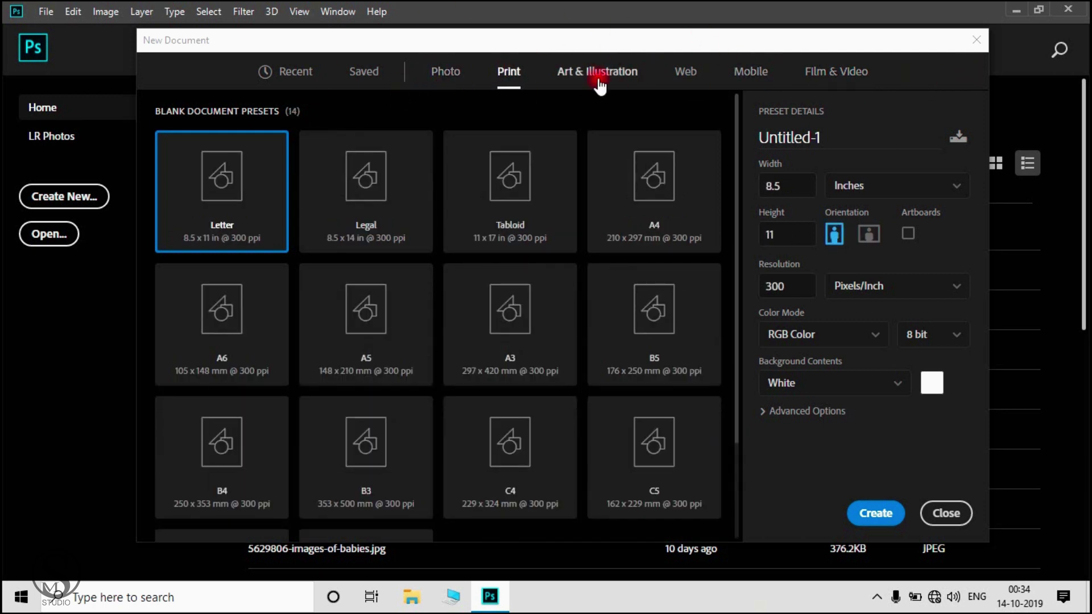
left_click(597, 71)
left_click(448, 74)
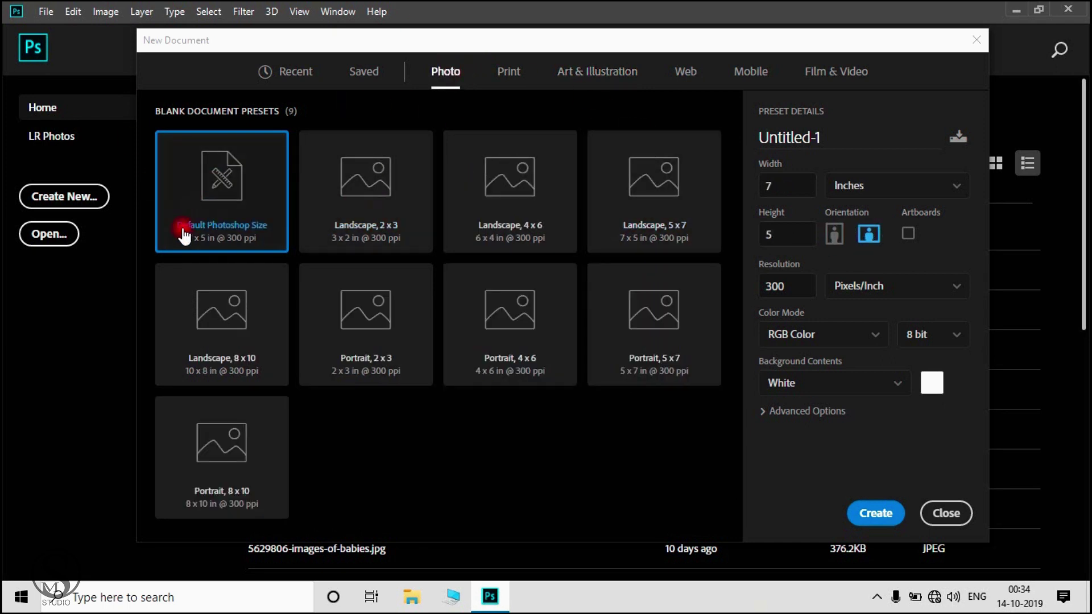
Step: Look over the available measurement units for the document size and switch the width and height to Millimeters
left_click(776, 186)
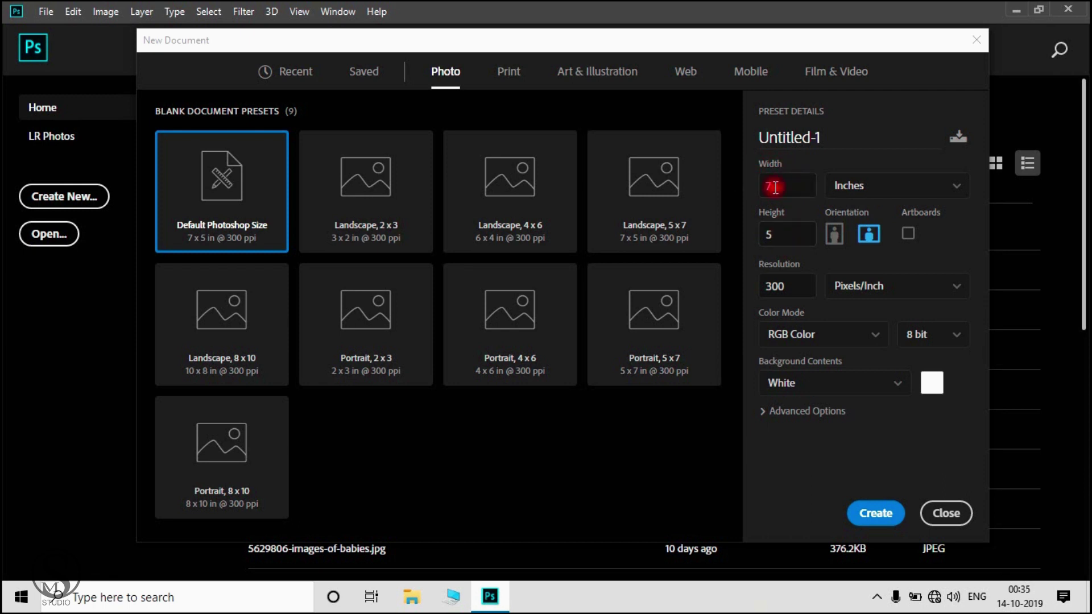
left_click(863, 186)
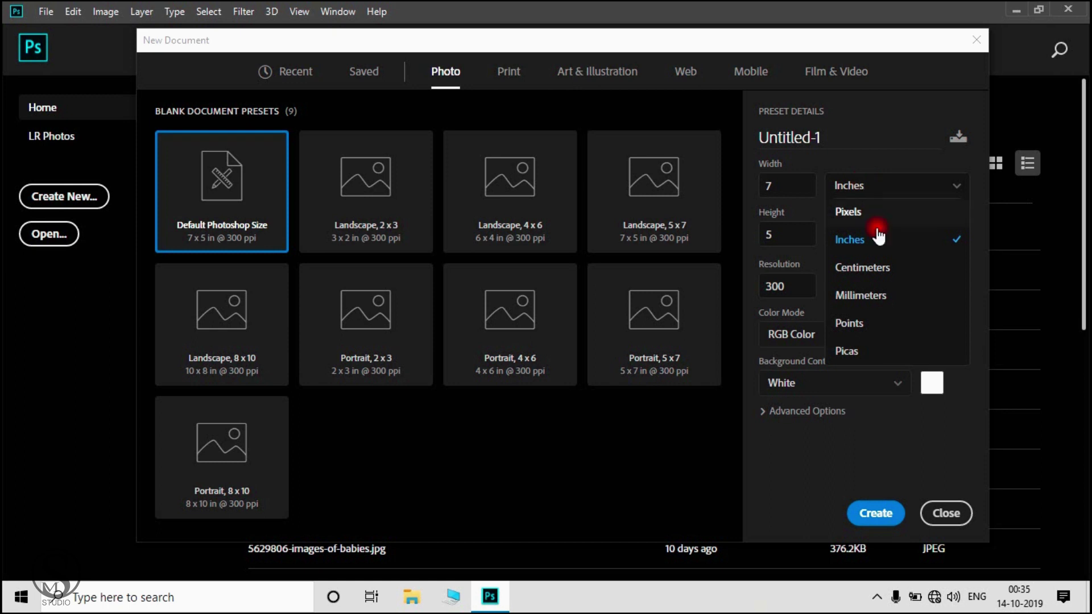
left_click(818, 46)
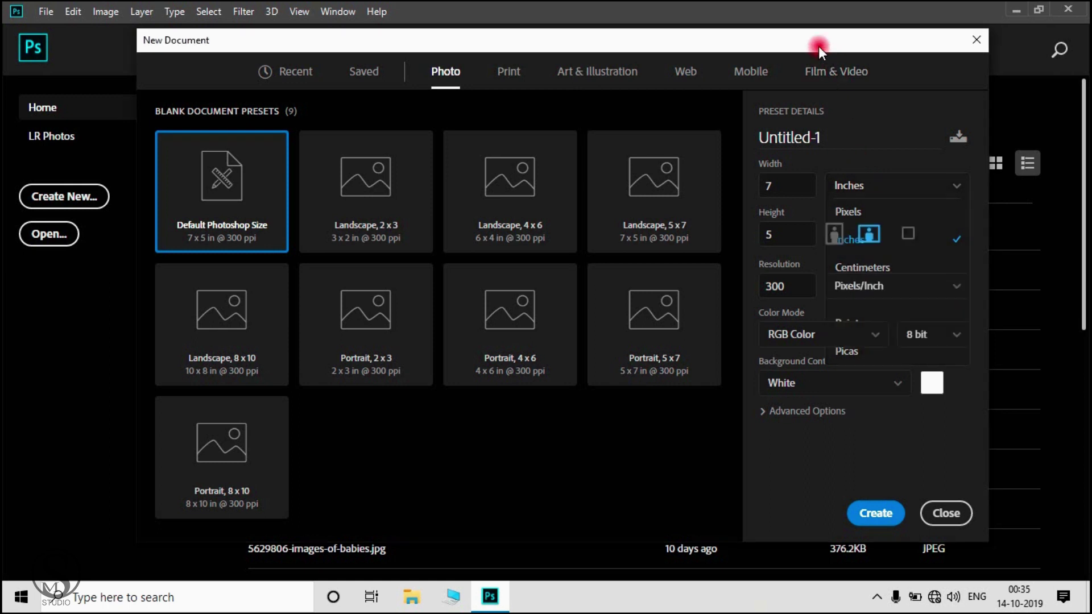
left_click(880, 187)
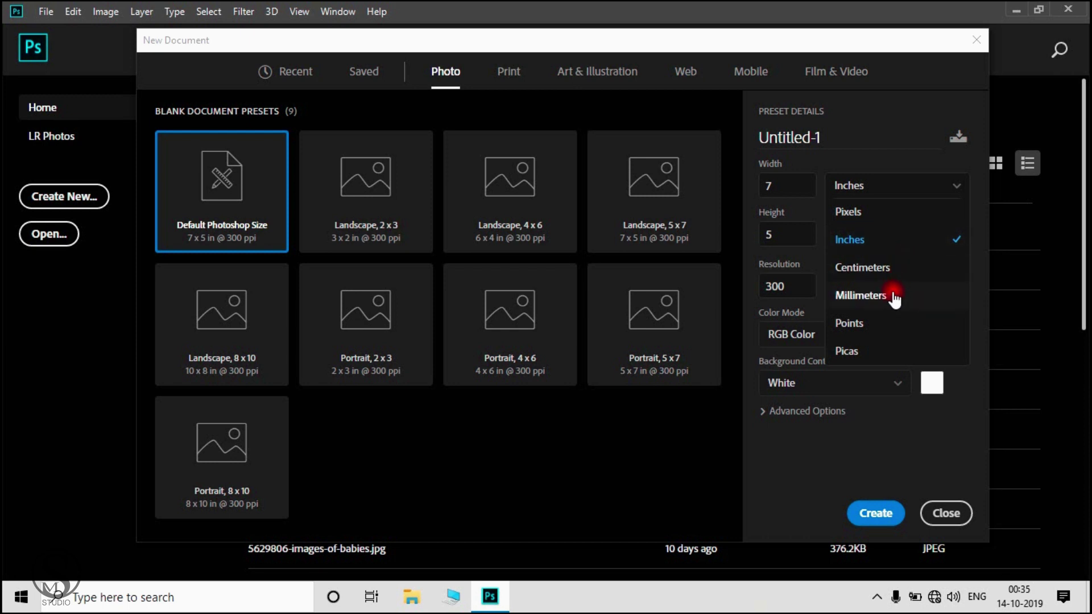
left_click(861, 295)
left_click(870, 243)
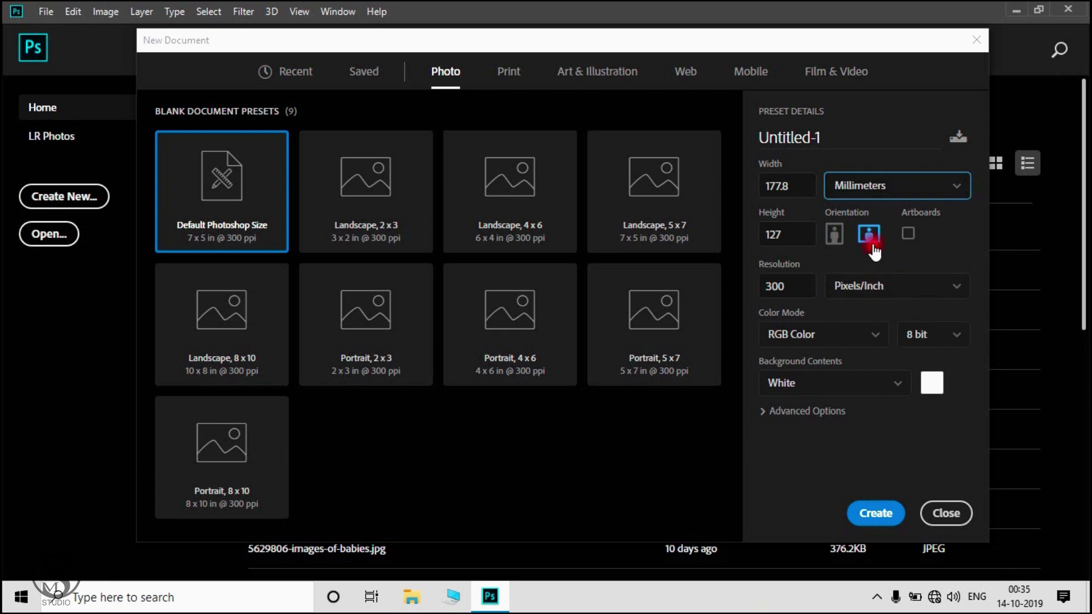
Step: Change the document's measurement unit to Pixels
left_click(870, 185)
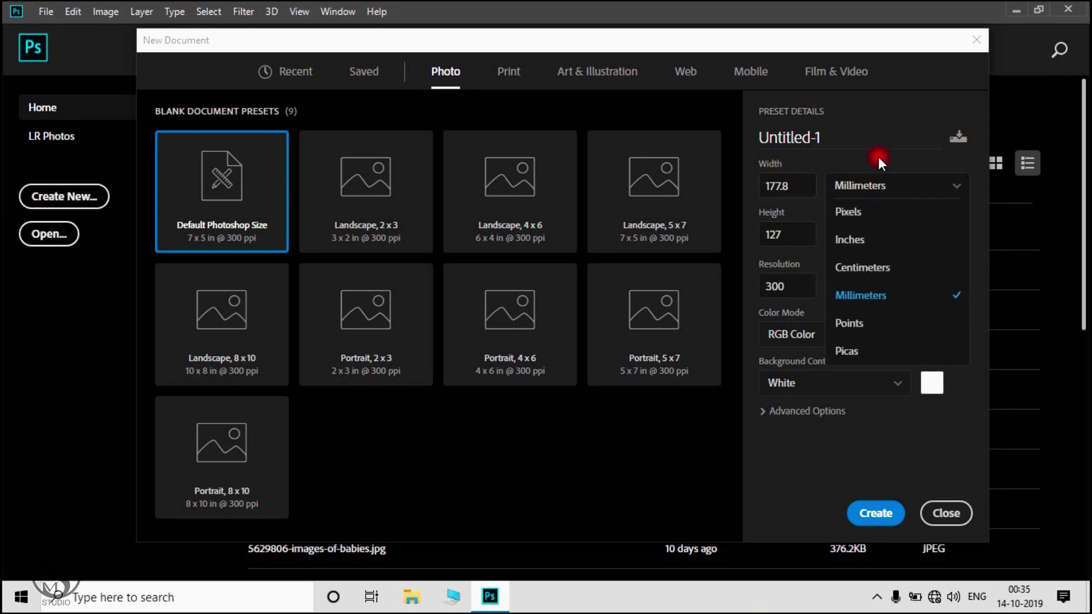
left_click_drag(800, 44, 822, 36)
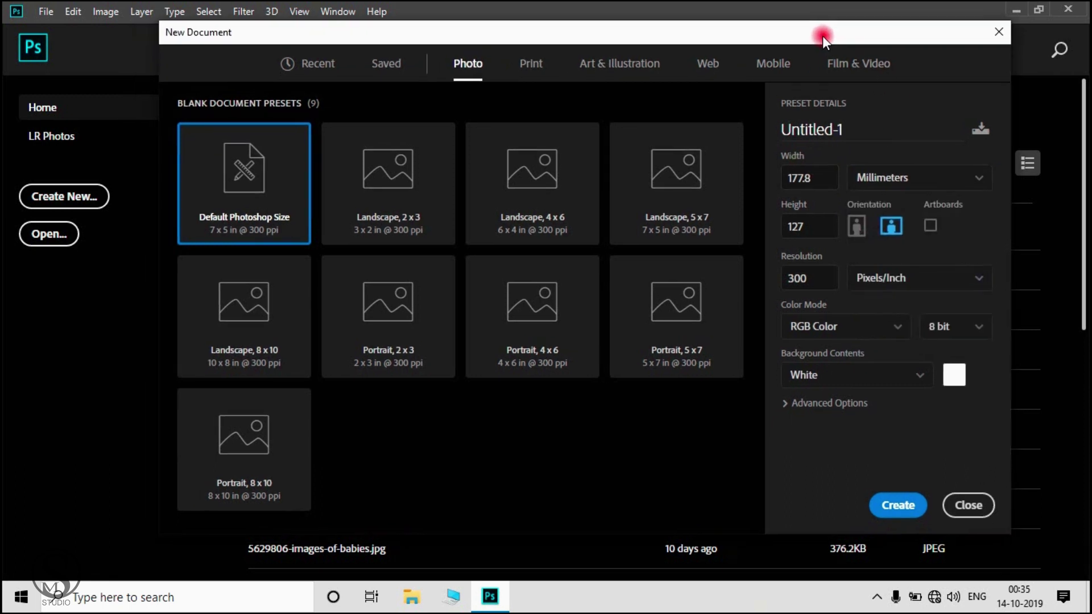
left_click(926, 179)
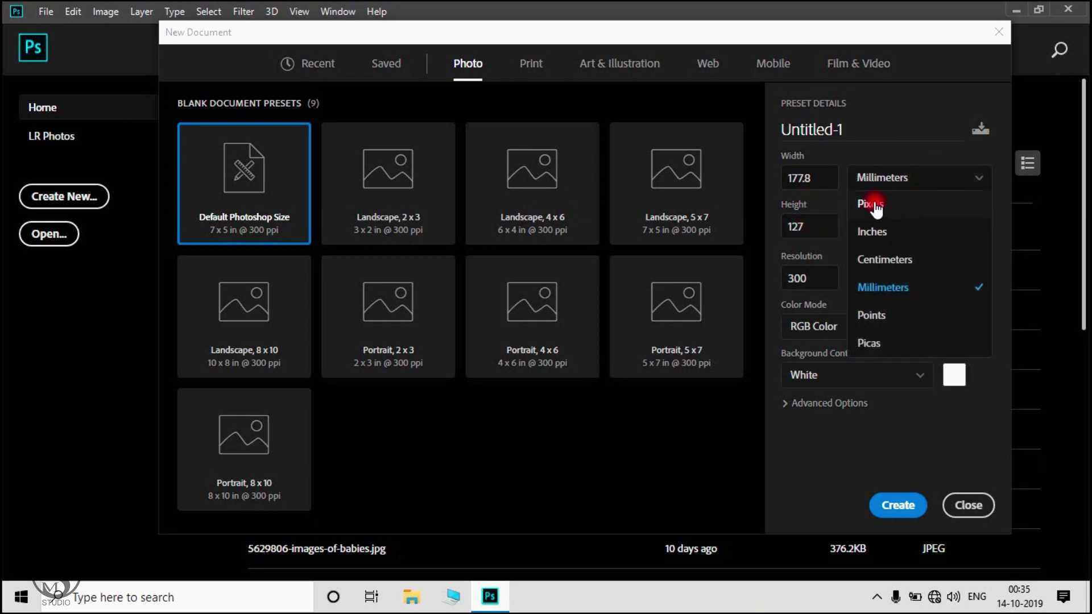
left_click(874, 205)
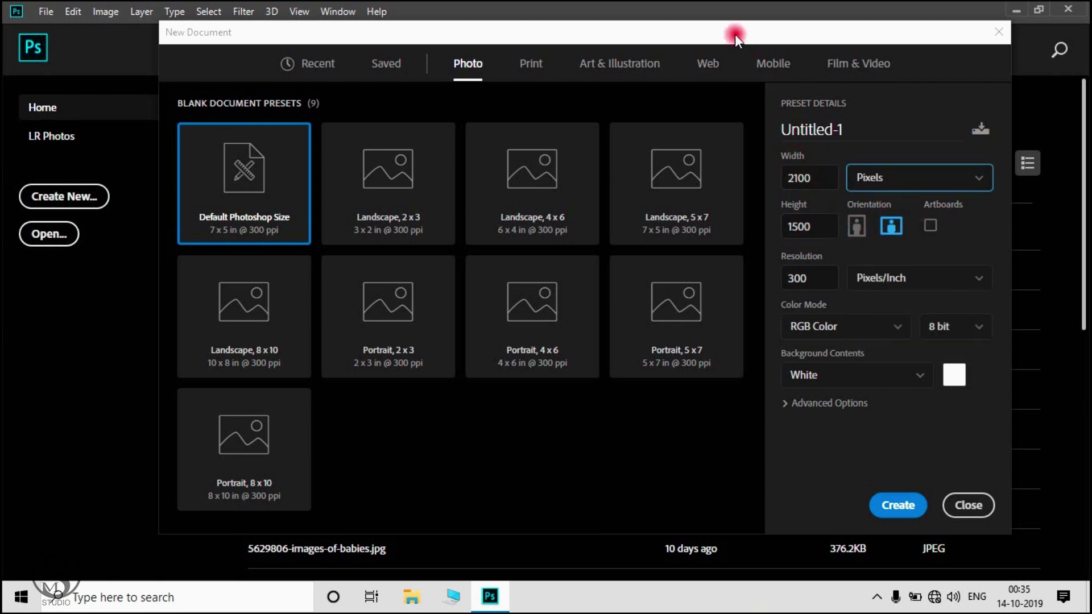
mouse_move(734, 34)
left_mouse_down()
mouse_move(734, 114)
mouse_move(727, 29)
left_mouse_up()
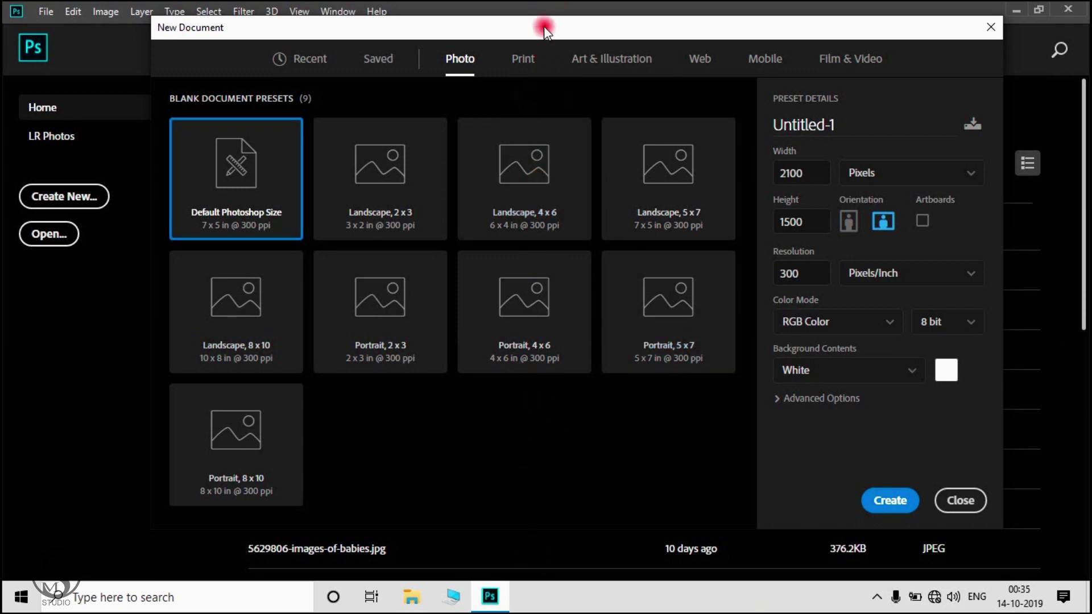
left_click_drag(544, 26, 507, 43)
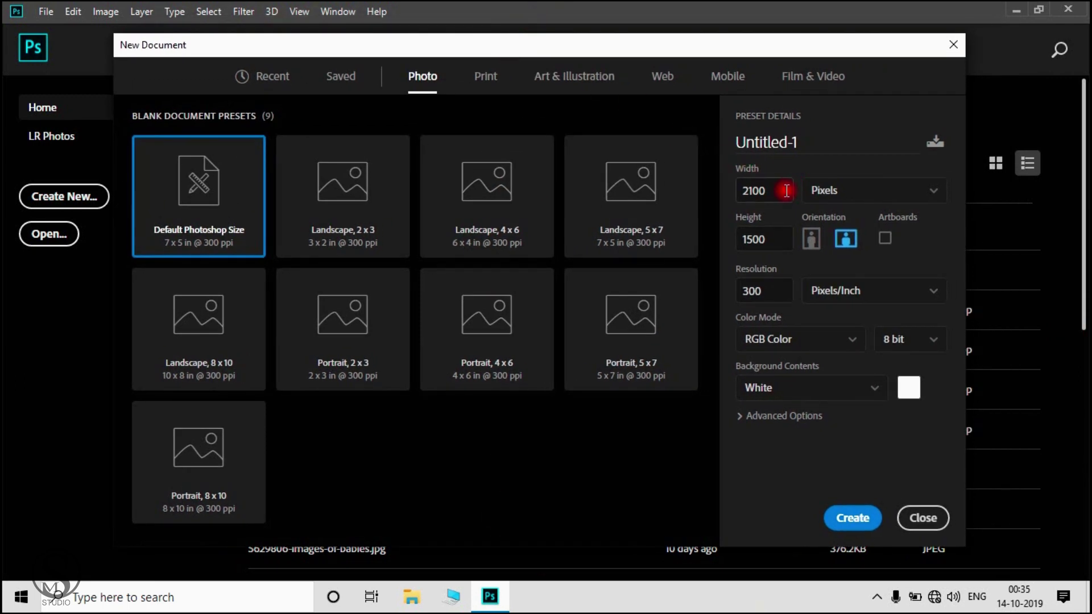
Step: Set the document size to 1920 pixels wide and 1080 pixels high
left_click(744, 192)
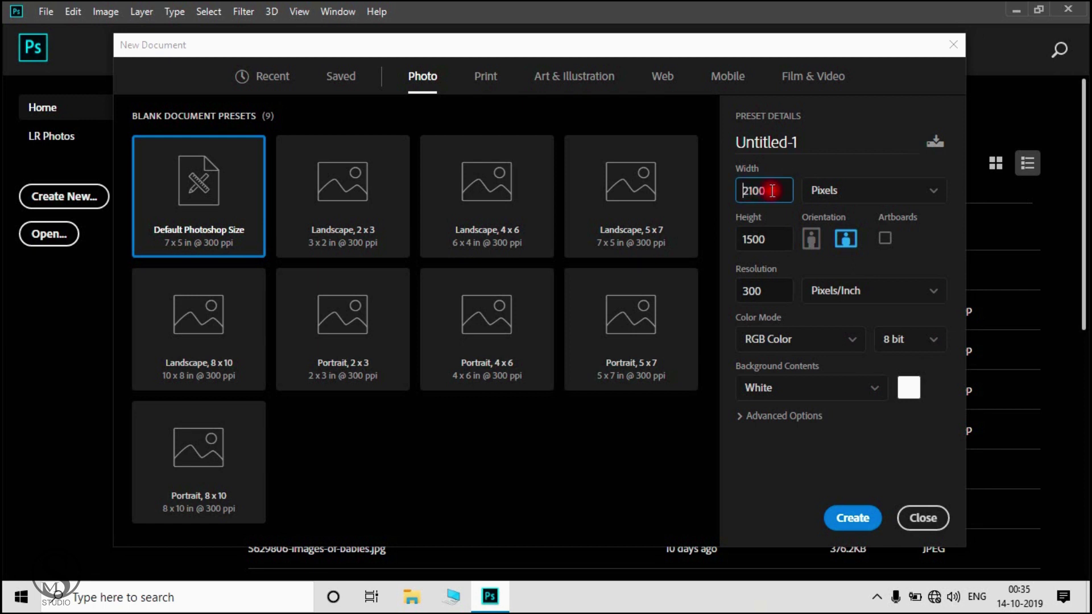
left_click(828, 192)
left_click(842, 213)
left_click(753, 186)
double_click(782, 192)
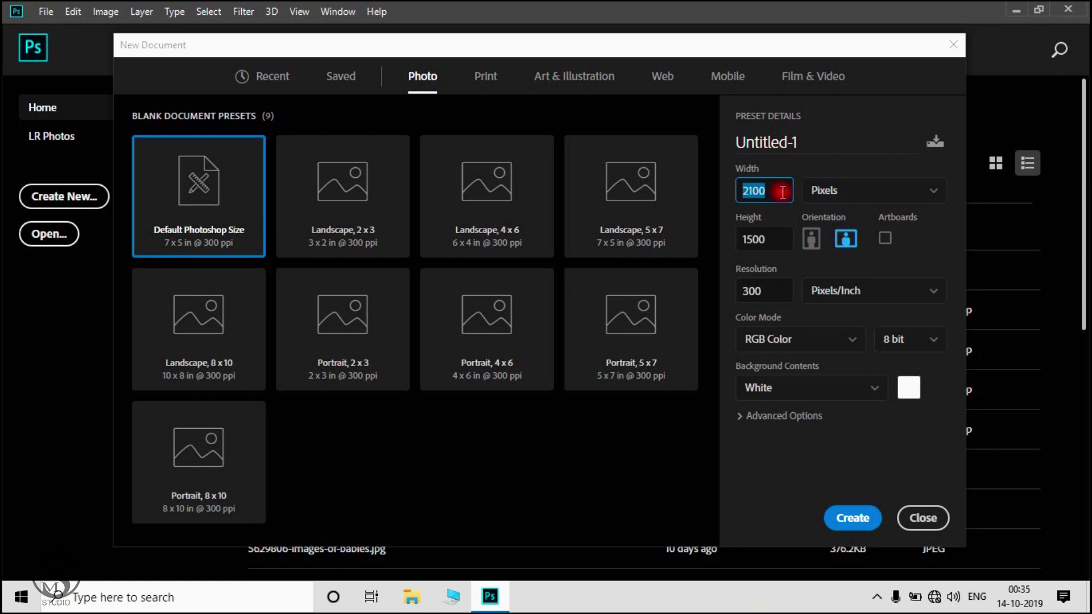
type("1920")
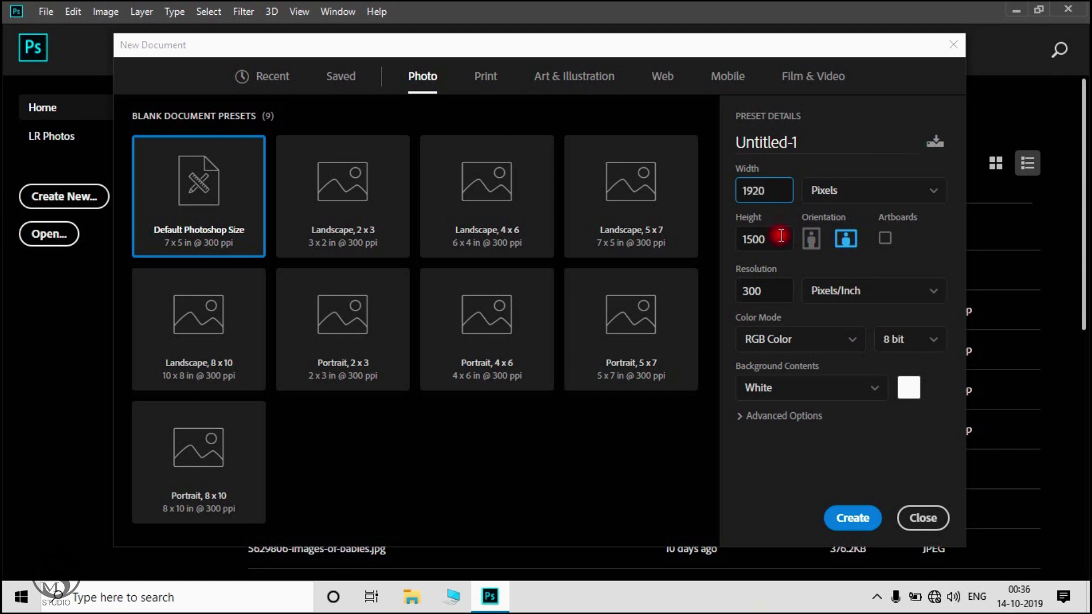
double_click(755, 238)
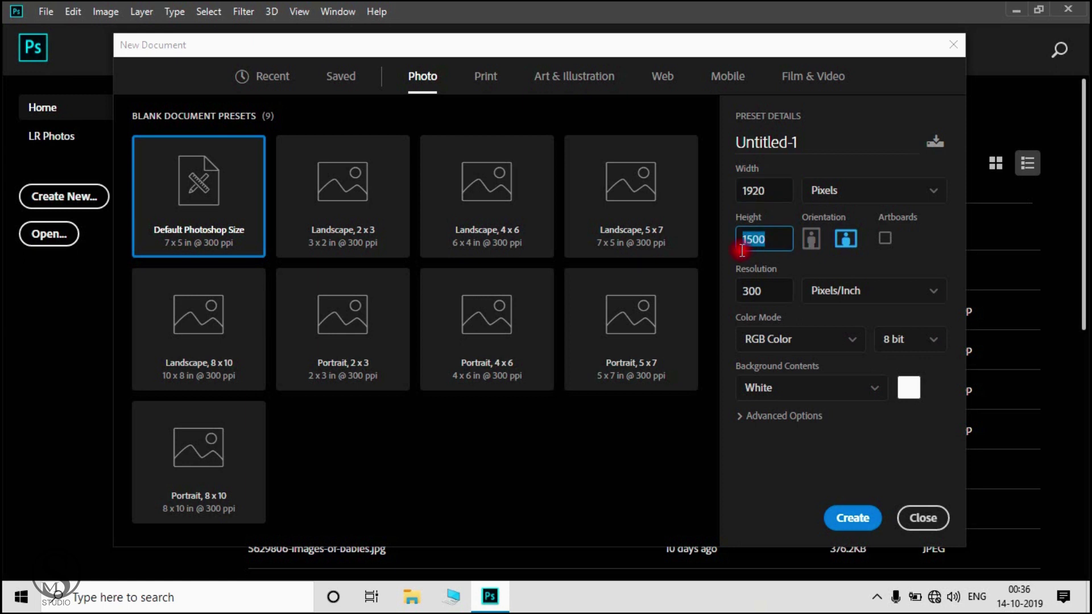
type("1")
left_click_drag(806, 46, 795, 46)
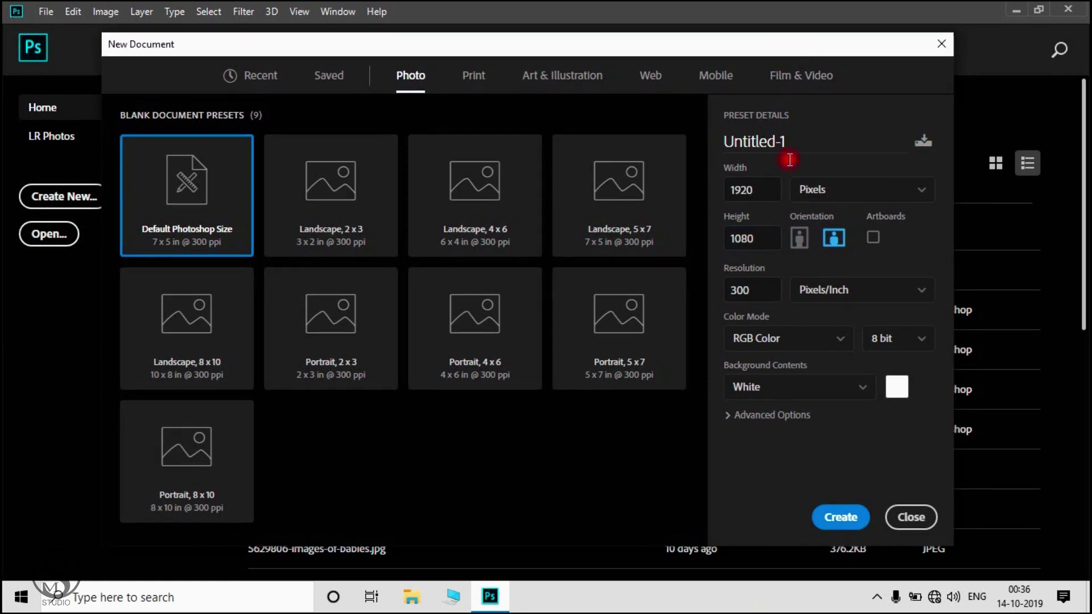
Step: Try the portrait orientation for the document and go back to landscape
left_click(834, 239)
left_click(799, 240)
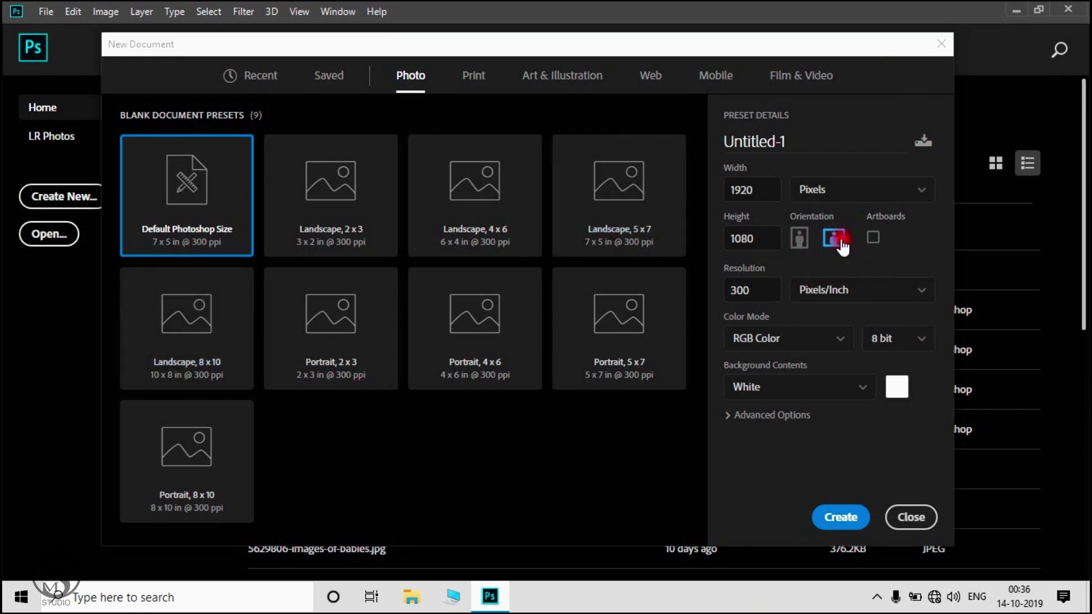
left_click_drag(745, 46, 731, 48)
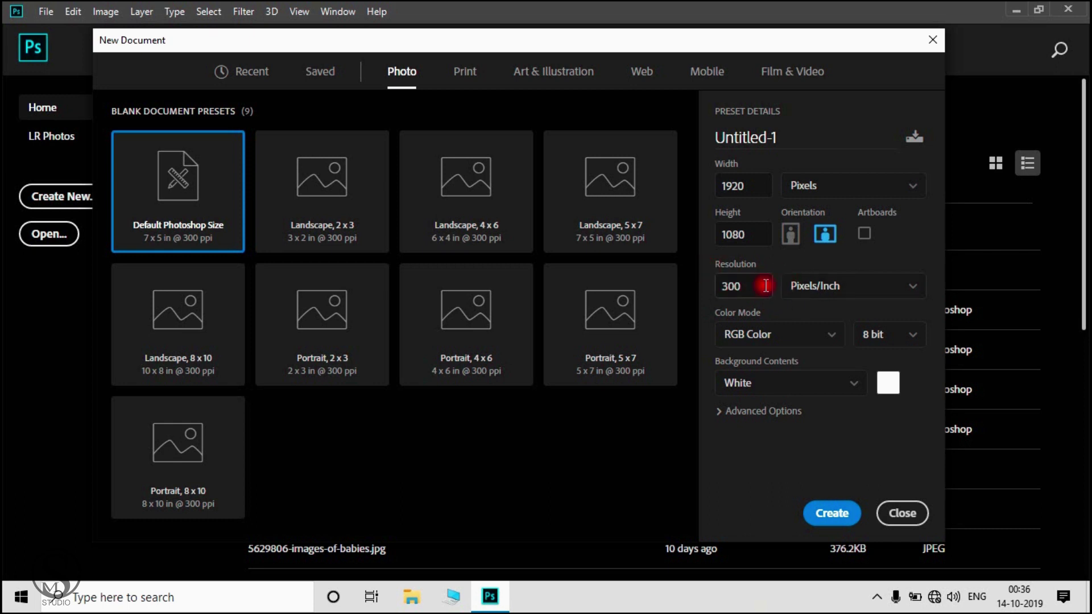
Step: Review the resolution unit choices and select Pixels/Inch
mouse_move(713, 42)
left_mouse_down()
mouse_move(663, 93)
mouse_move(786, 256)
mouse_move(698, 42)
mouse_move(707, 43)
left_mouse_up()
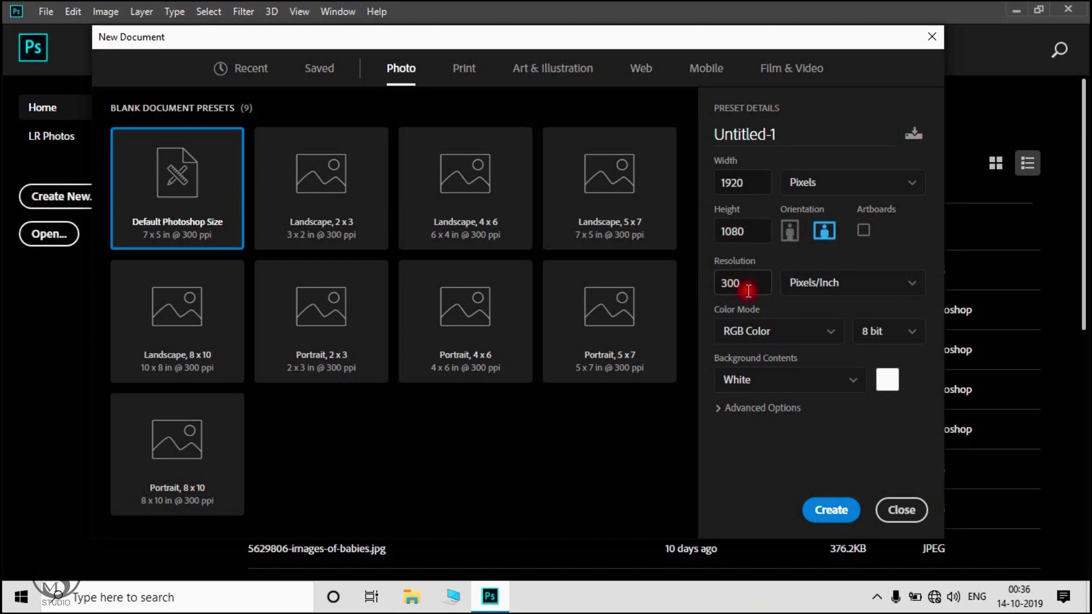
left_click(859, 290)
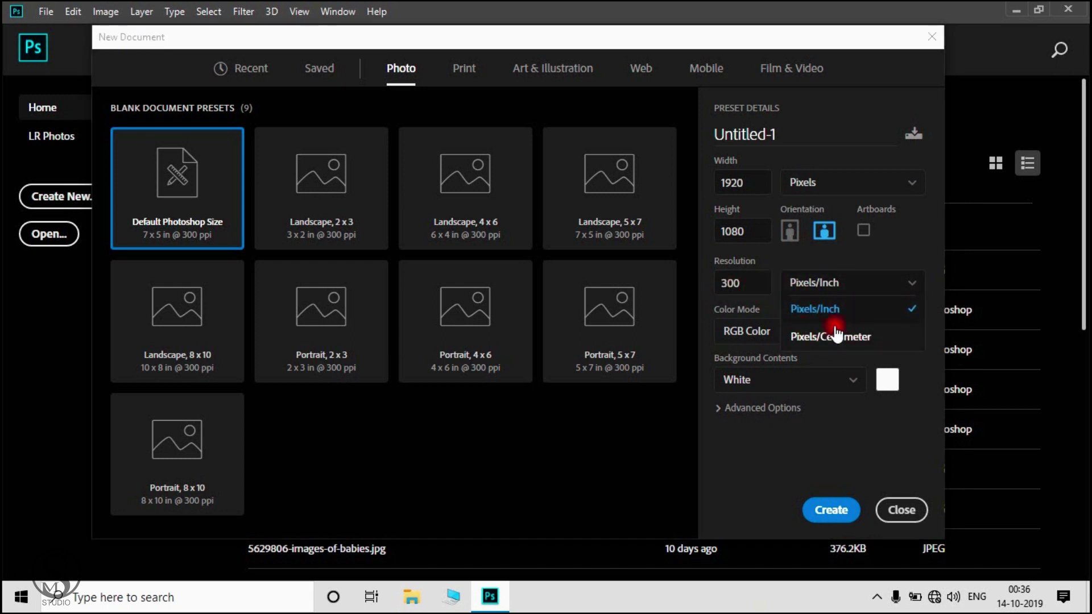
left_click(825, 310)
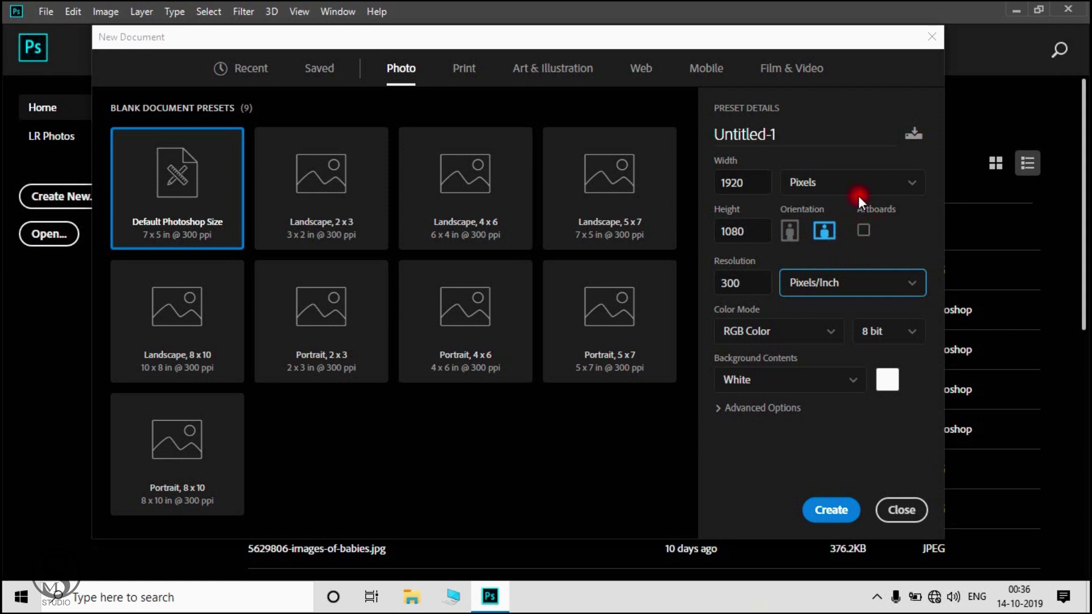
mouse_move(707, 34)
left_mouse_down()
mouse_move(711, 159)
mouse_move(704, 30)
left_mouse_up()
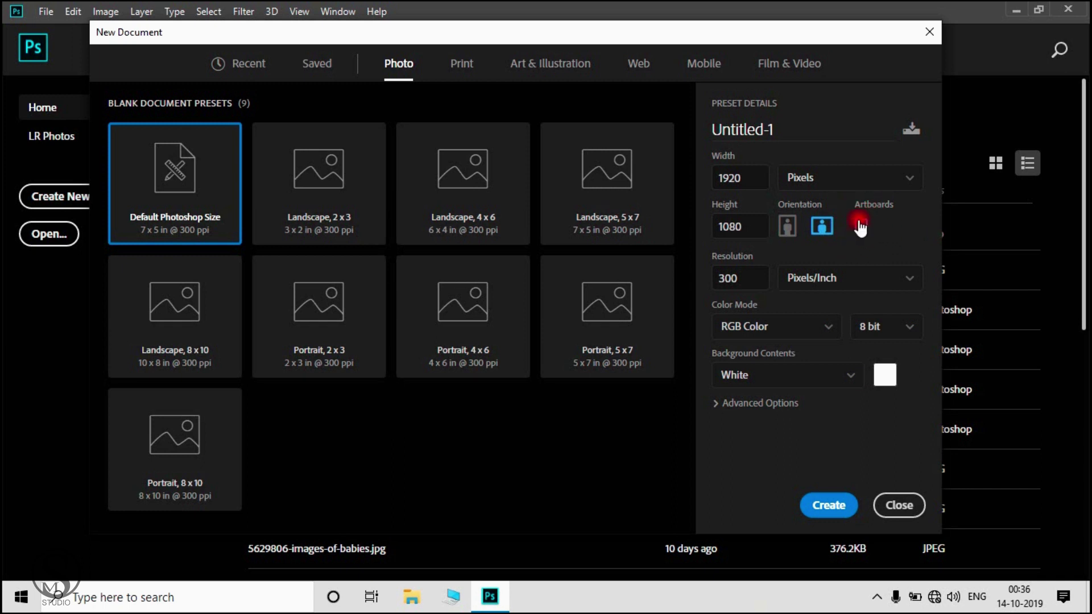
Step: Review the available color modes and select RGB Color for the document
left_click(727, 326)
left_click(804, 335)
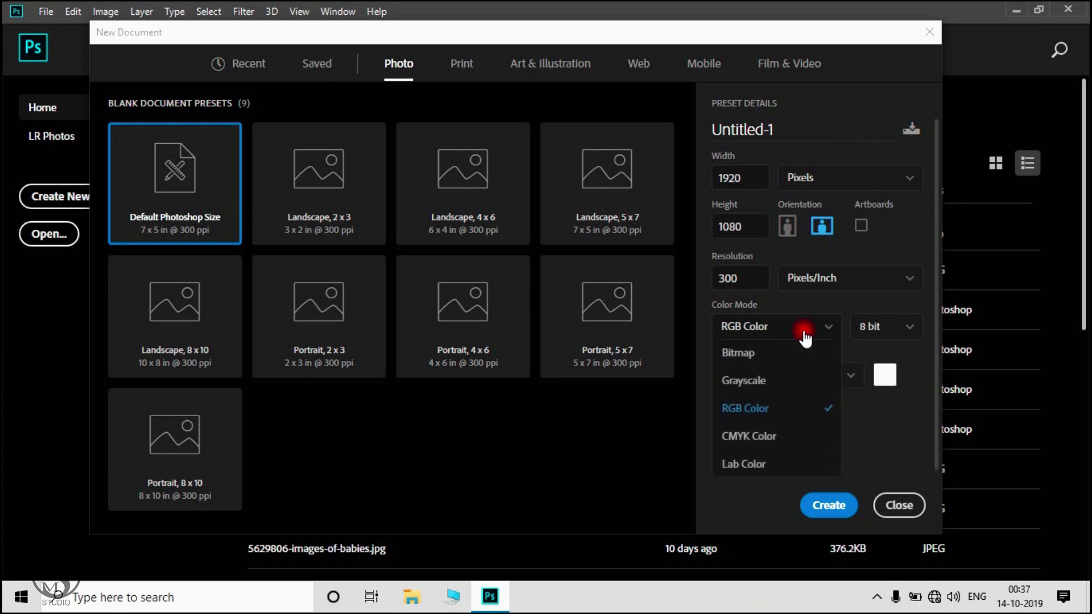
left_click(762, 410)
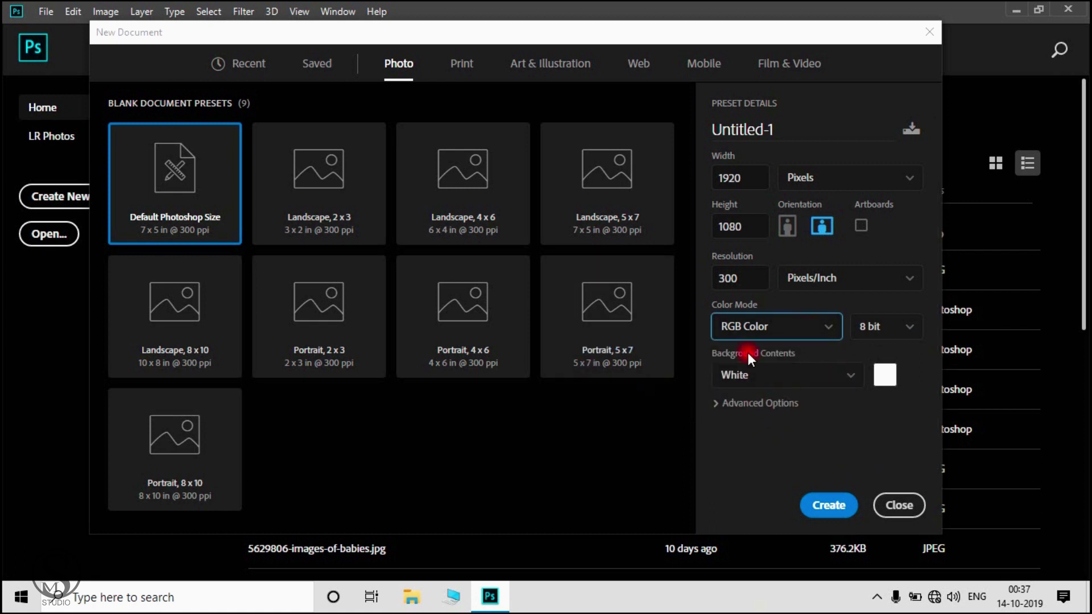
left_click_drag(651, 34, 854, 365)
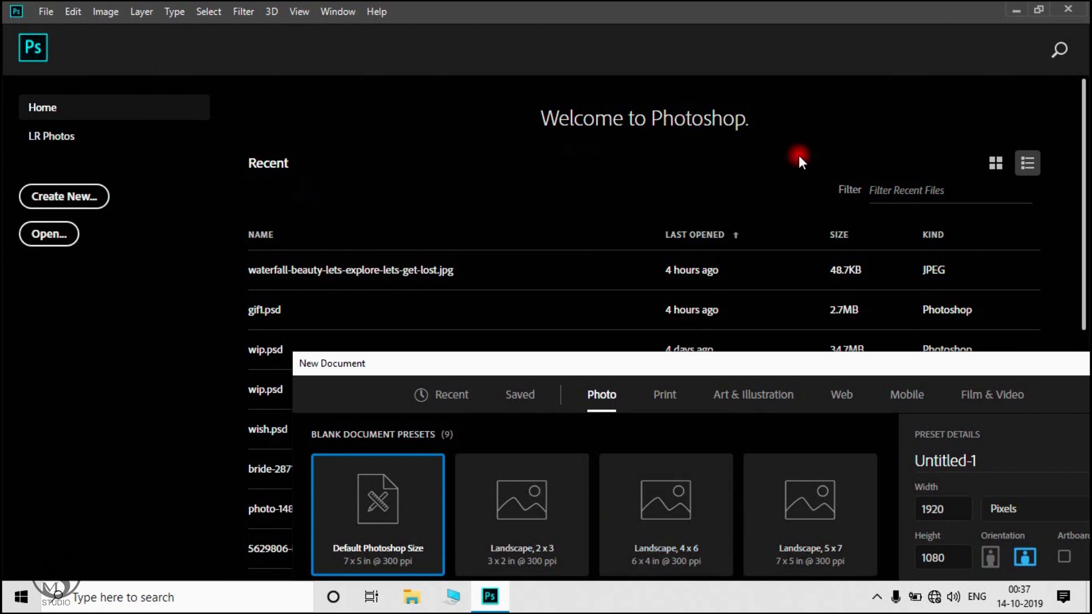
left_click_drag(665, 371, 500, 66)
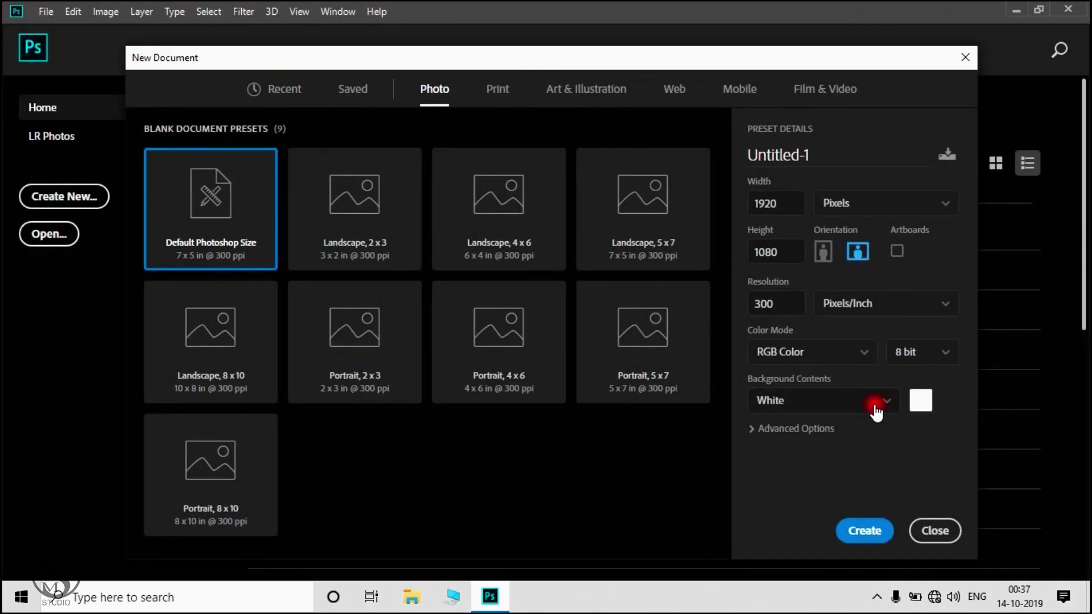
Step: Review the background contents choices, try several shades in the Color Picker, and apply a white custom background color
left_click(847, 408)
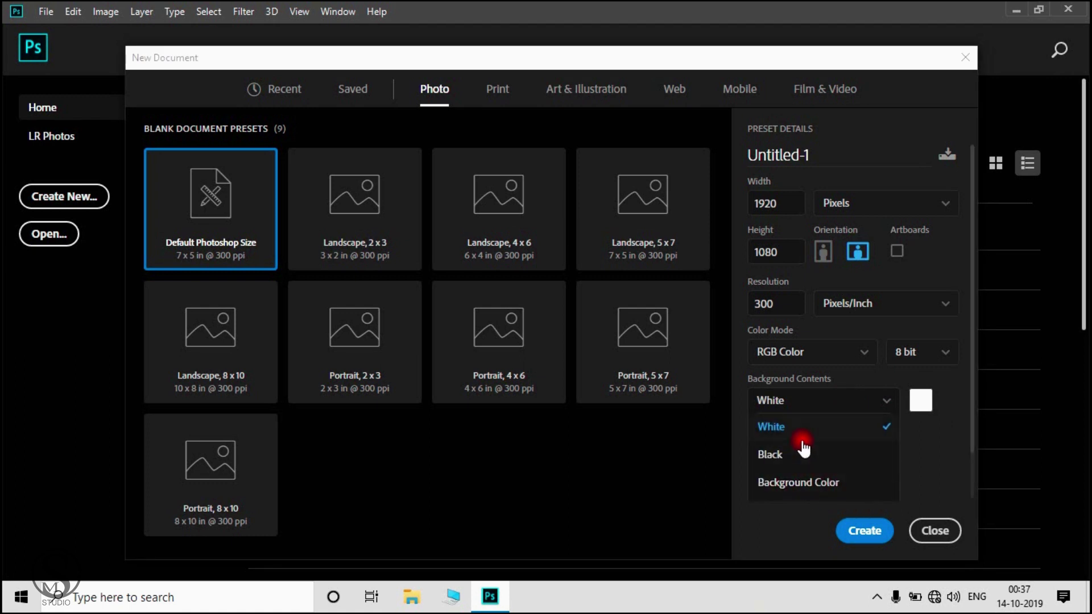
left_click(765, 428)
left_click(922, 402)
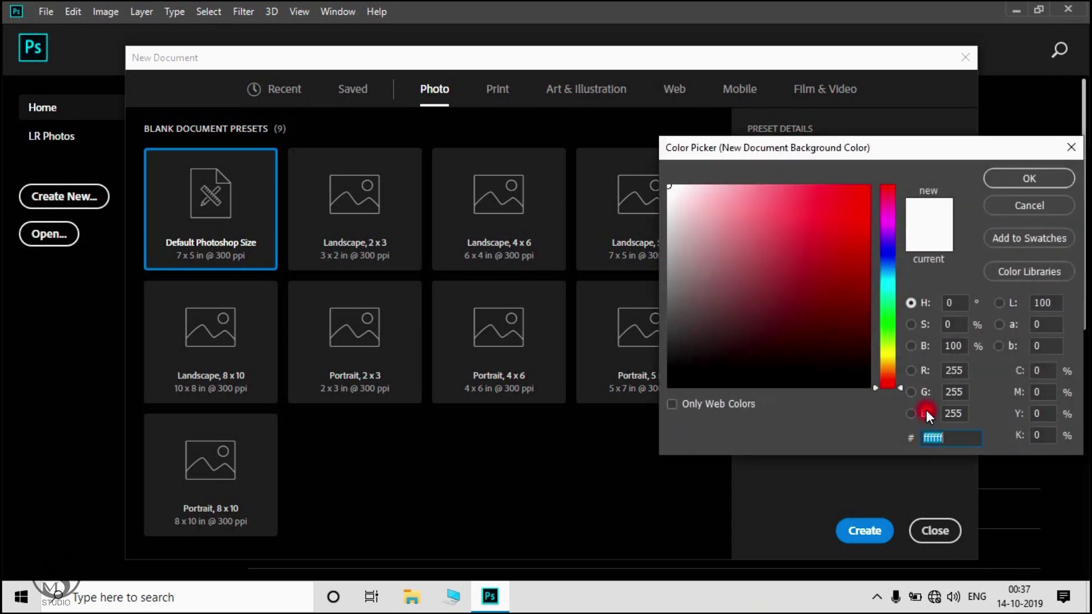
mouse_move(836, 250)
left_mouse_down()
mouse_move(846, 268)
mouse_move(864, 205)
mouse_move(818, 378)
left_mouse_up()
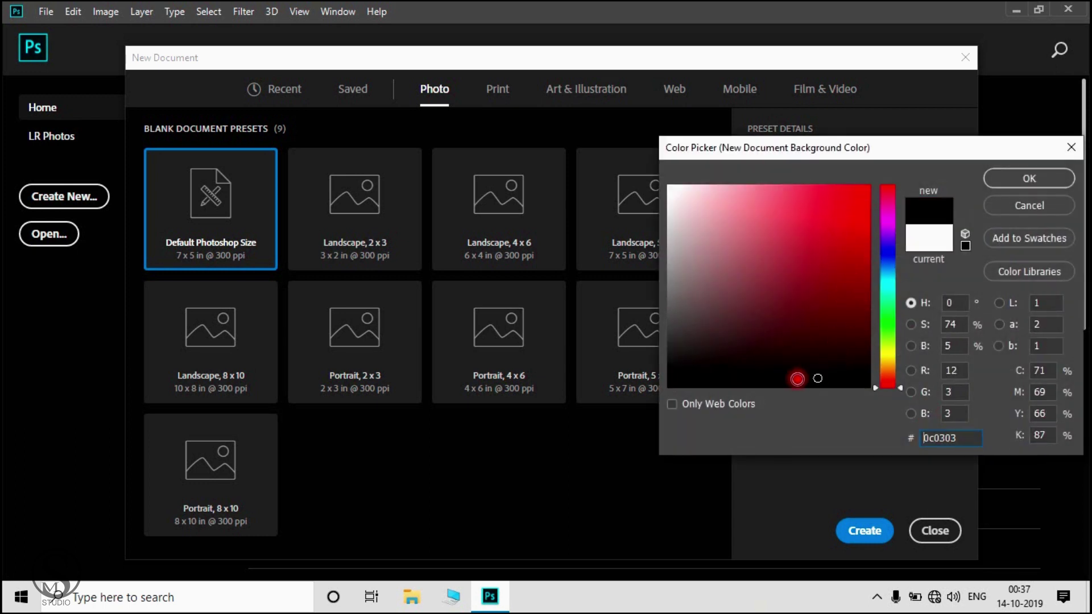
left_click(889, 330)
mouse_move(691, 188)
left_mouse_down()
mouse_move(690, 204)
mouse_move(662, 191)
left_mouse_up()
left_click(1009, 182)
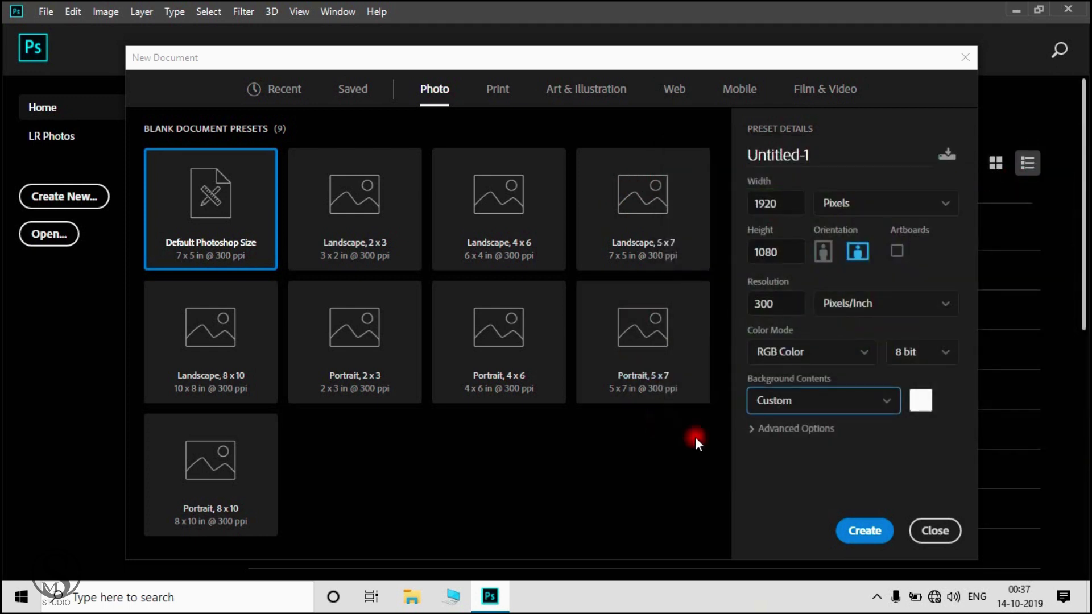
Step: Set the background contents to the standard White option
left_click(807, 405)
left_click(792, 430)
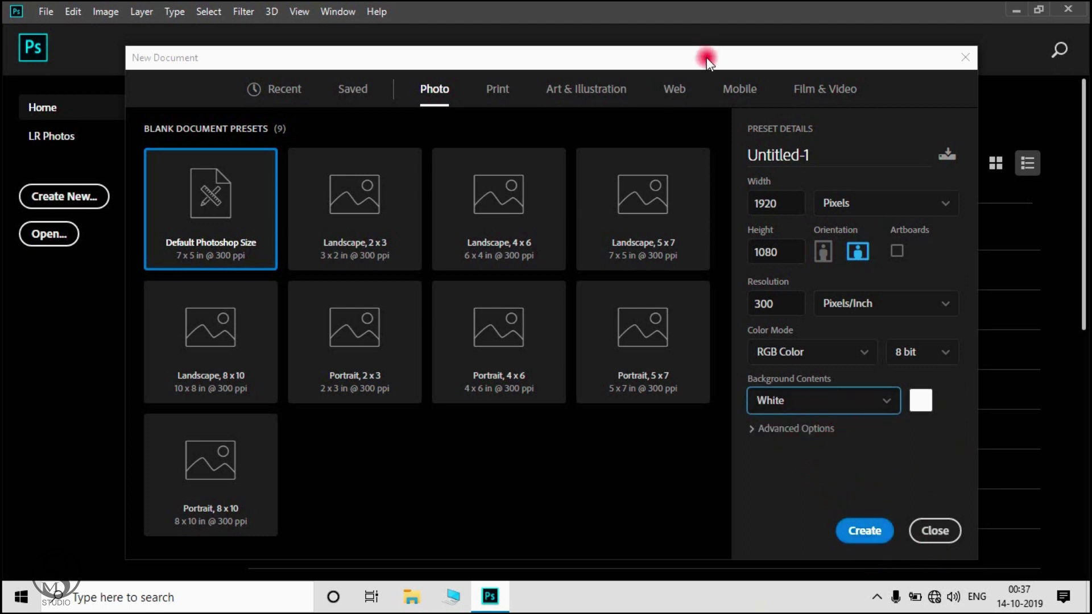
left_click_drag(707, 59, 690, 39)
Step: Choose the Working RGB: sRGB IEC61966-2.1 color profile in the advanced options and collapse them
left_click(774, 408)
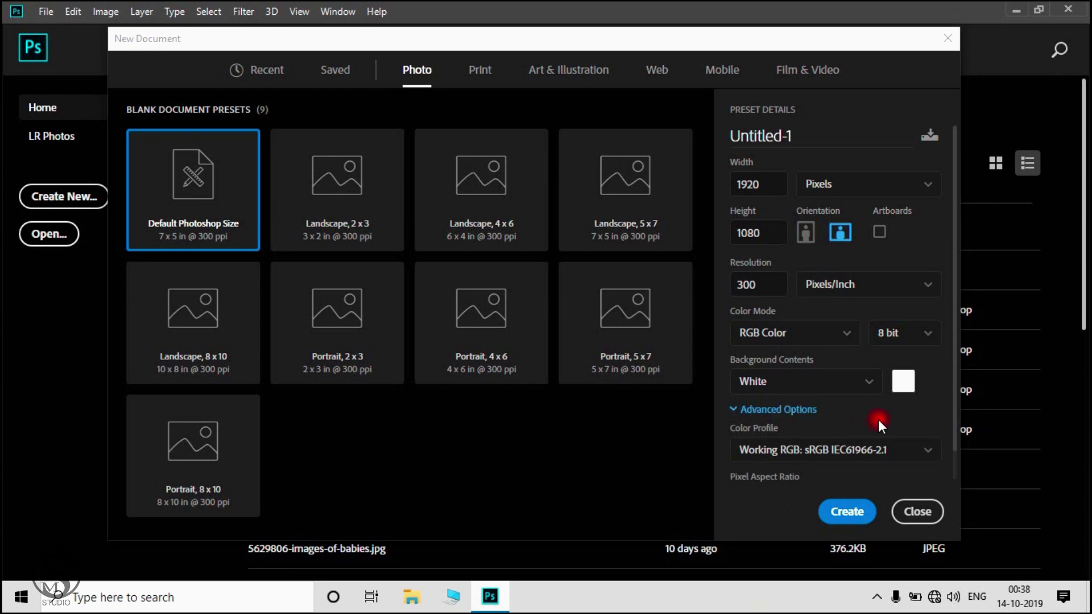
left_click(788, 452)
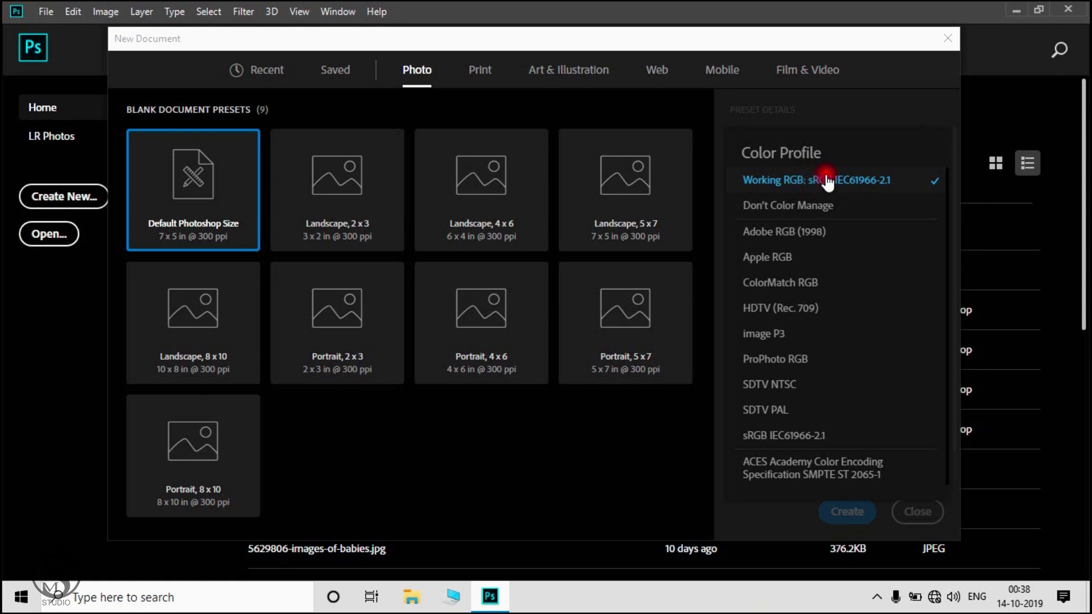
left_click(850, 188)
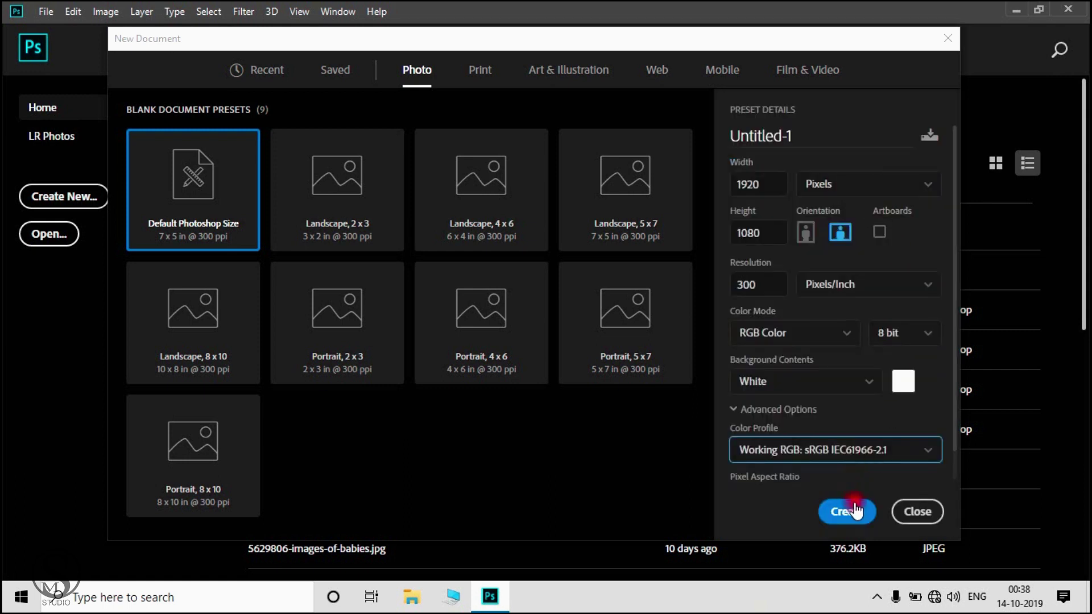
left_click(734, 409)
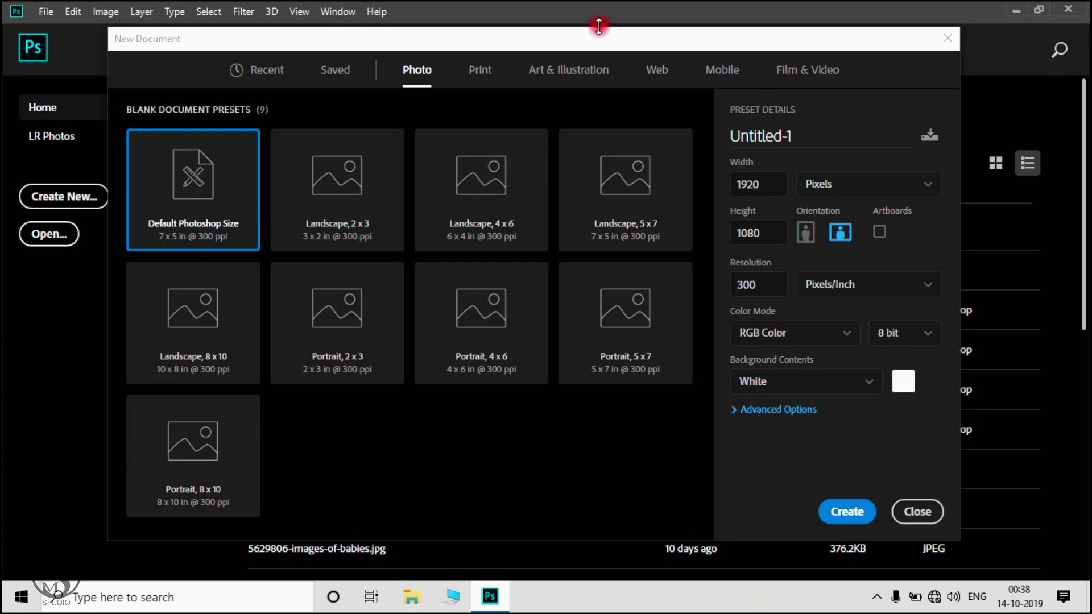
Step: Create the new landscape document at 1920 x 1080 pixels, 300 pixels/inch, RGB Color with a White background
left_click_drag(599, 26, 607, 59)
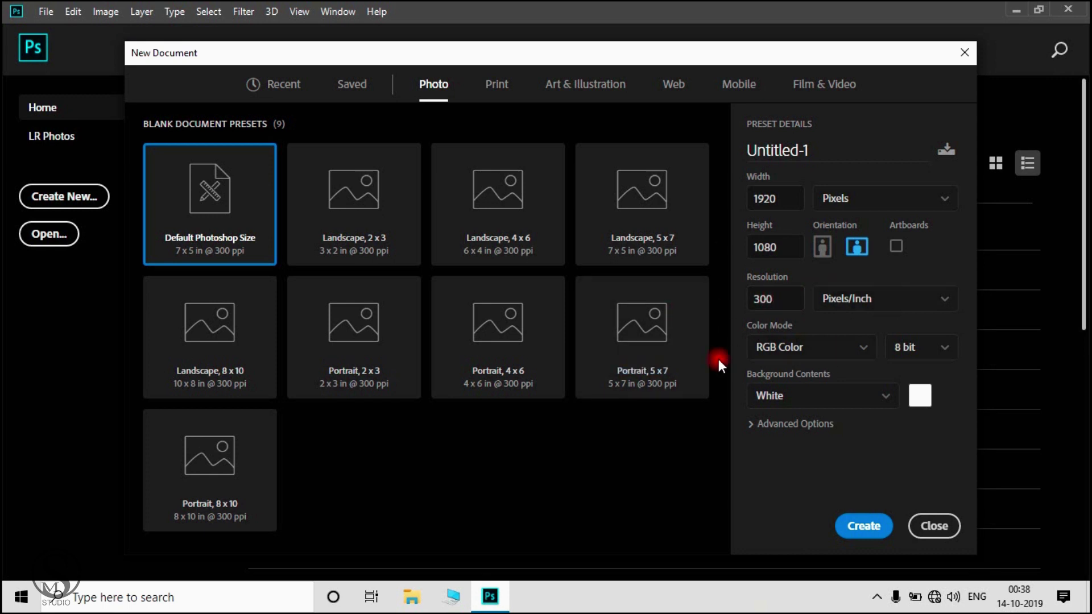
left_click(850, 527)
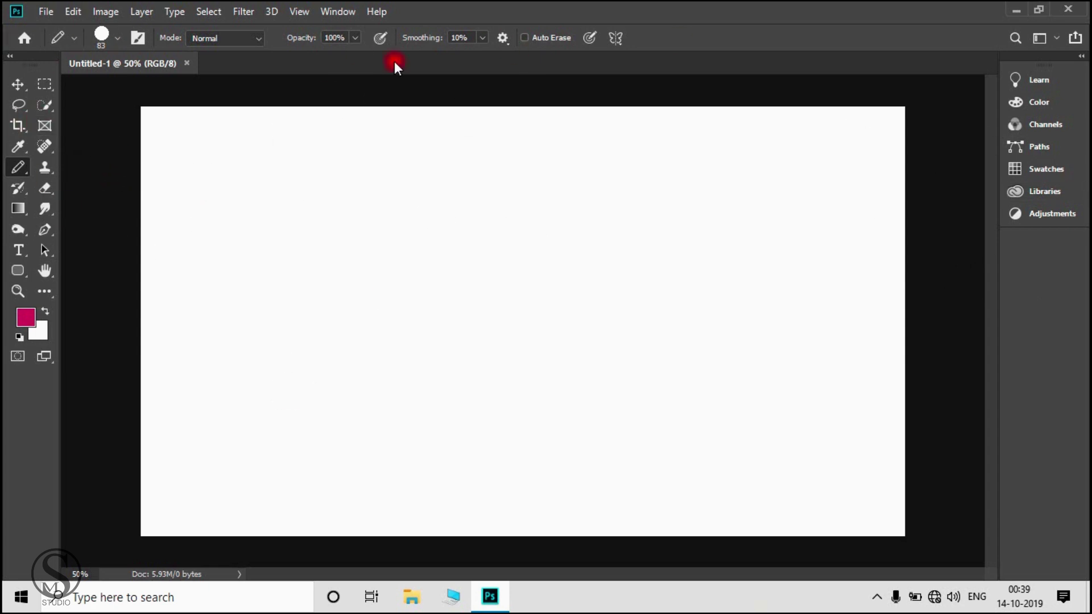
left_click(1016, 15)
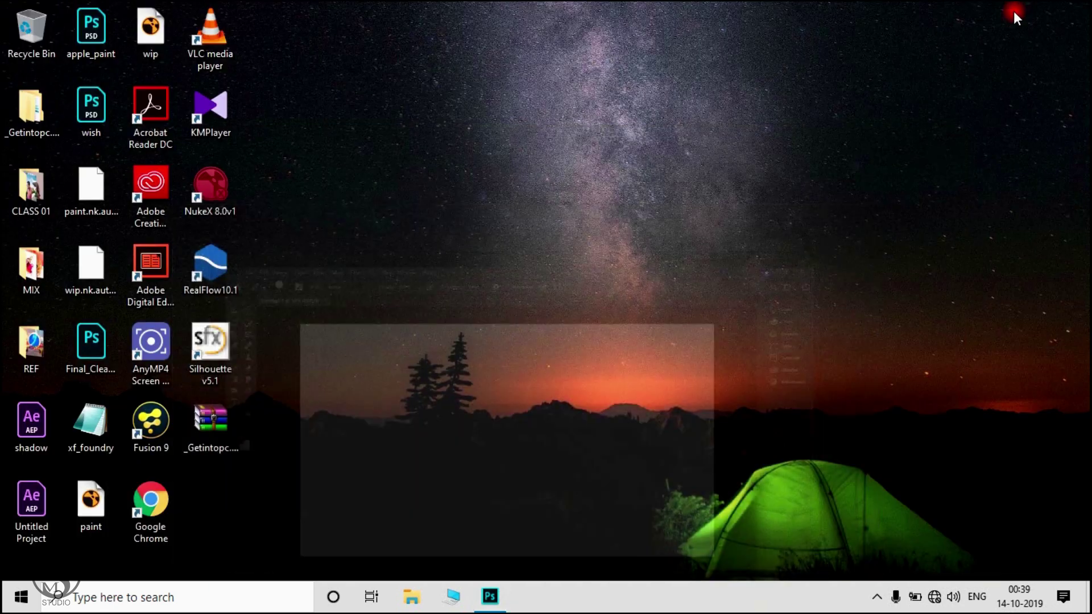
right_click(580, 171)
left_click(609, 216)
left_click(490, 595)
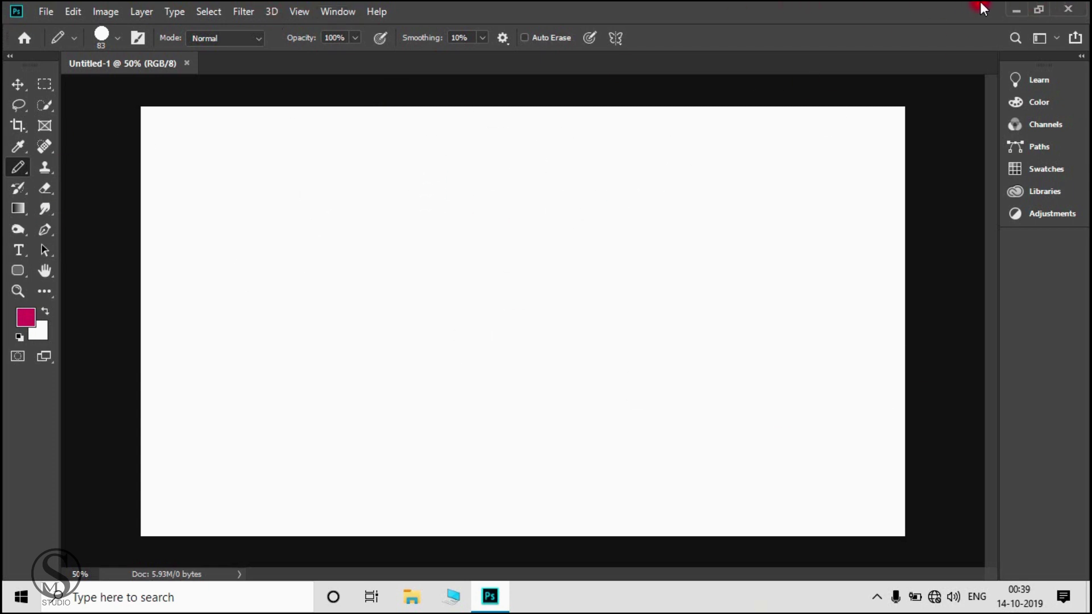
Step: Switch to the desktop and open the CLASS 01 folder in File Explorer
left_click(1011, 8)
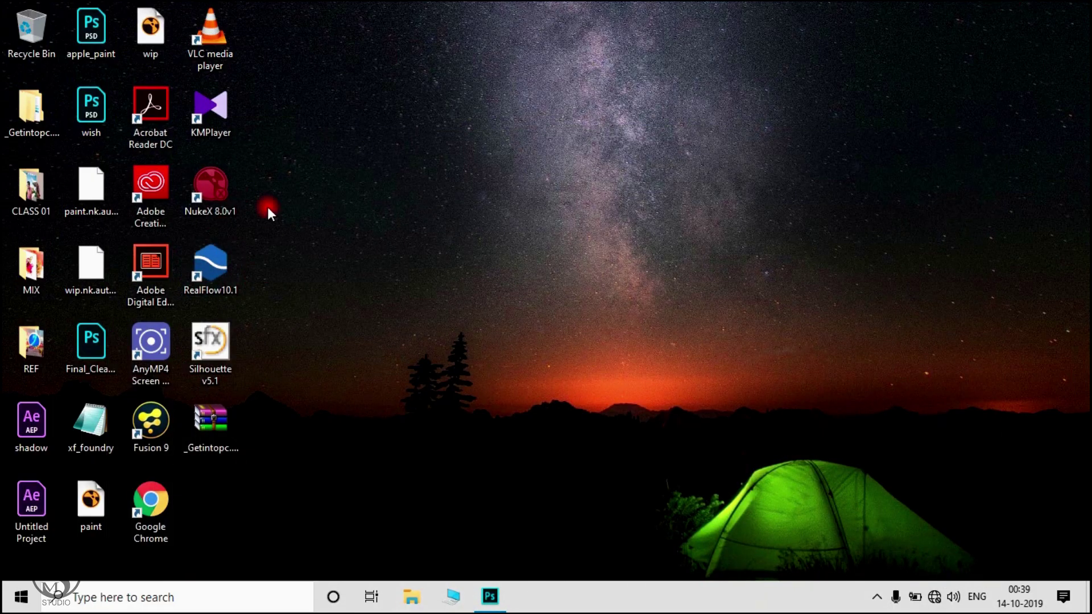
double_click(36, 203)
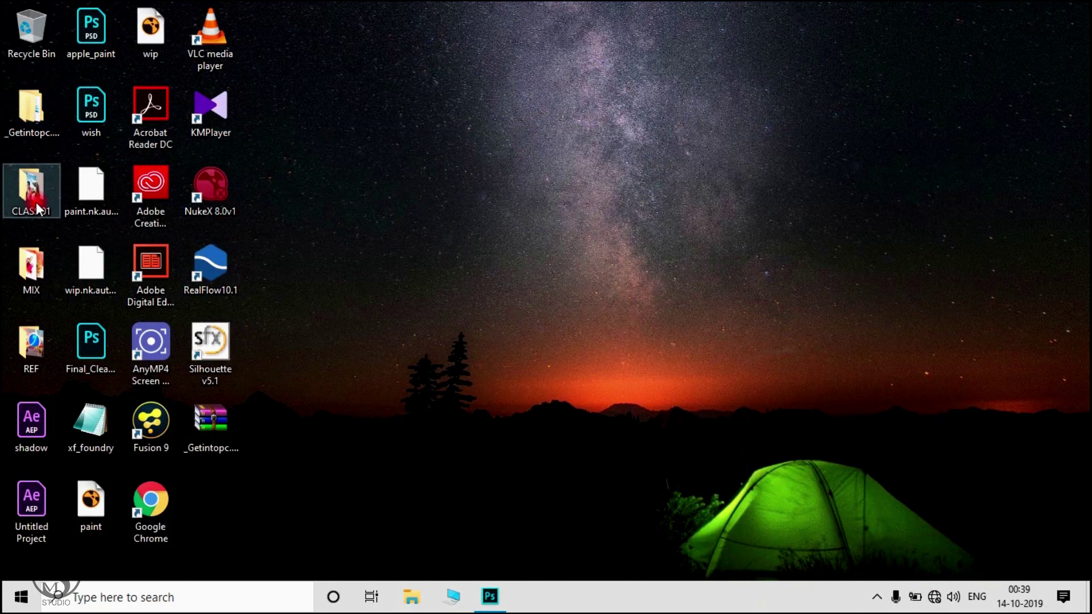
right_click(729, 264)
left_click(768, 326)
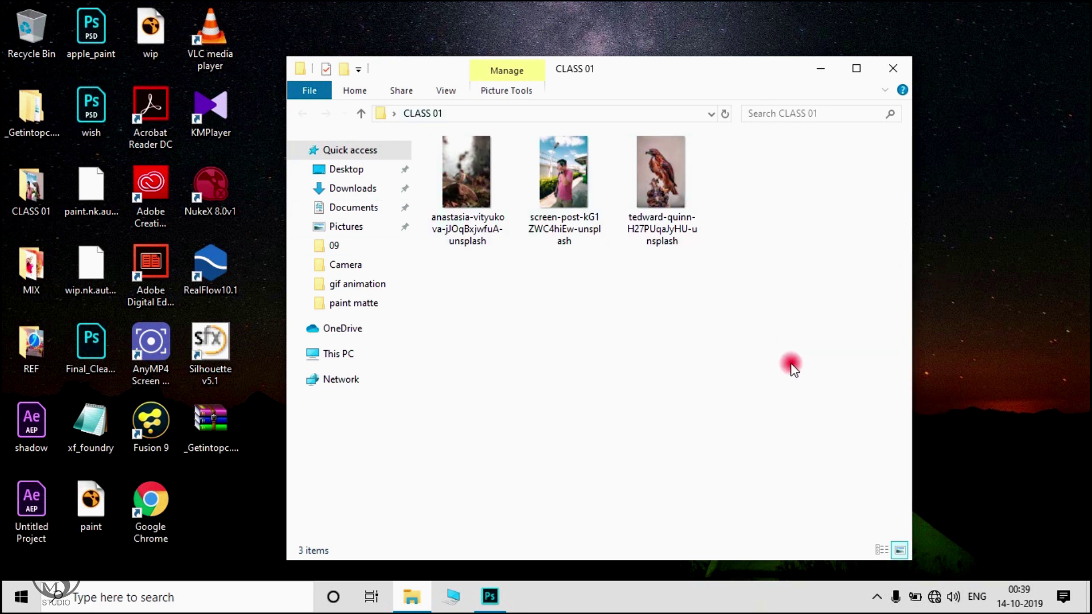
Step: Place the screen-post-kG1ZWC4hiEw-unsplash image from the folder into the Untitled-1 document and commit the placement
left_click(570, 206)
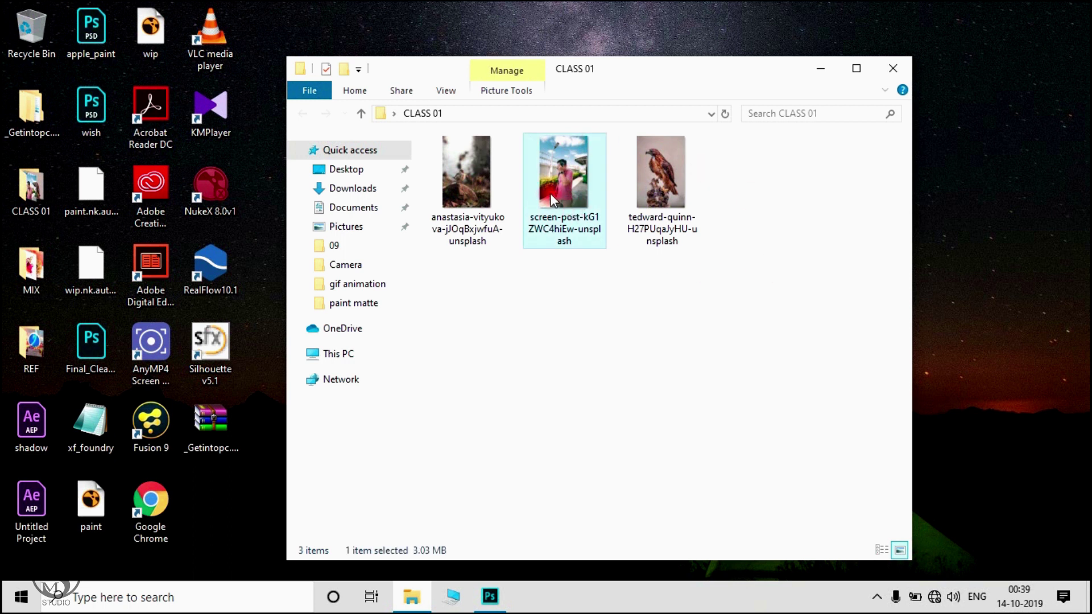
left_click_drag(554, 183, 654, 258)
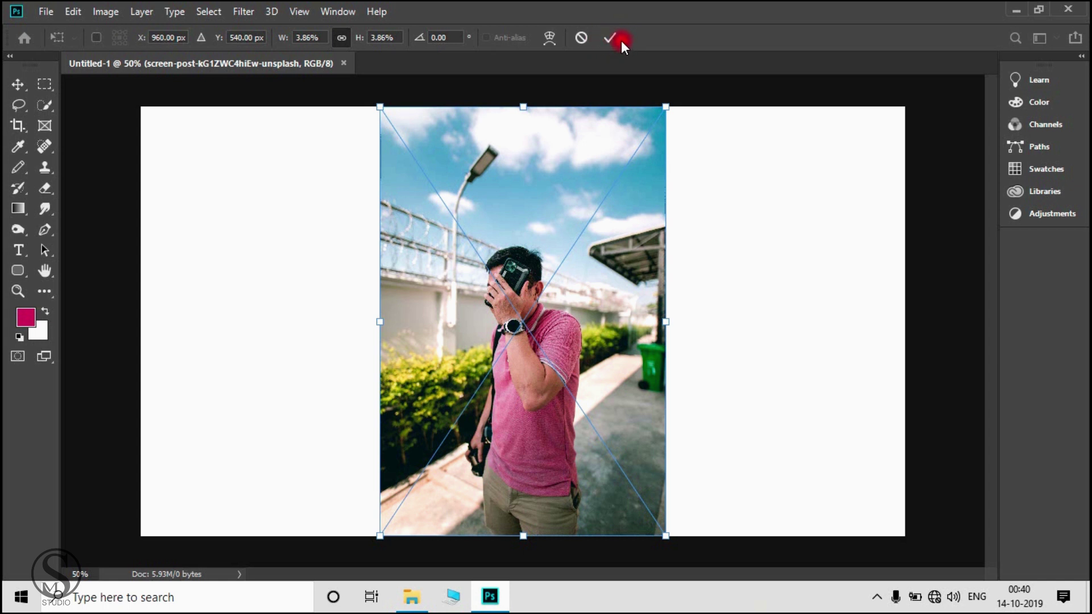
left_click(596, 264)
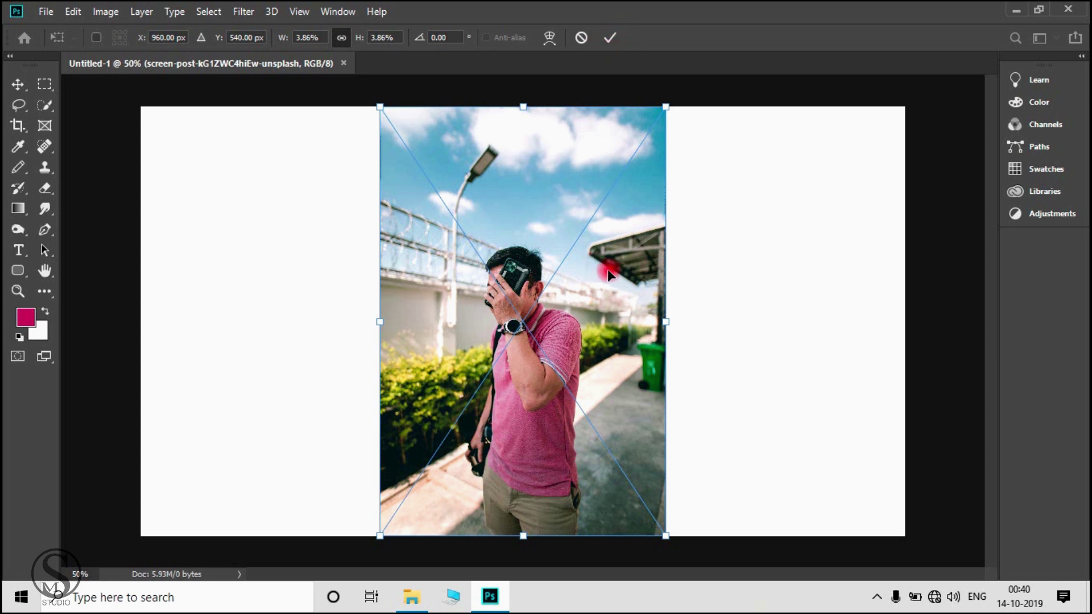
key("b")
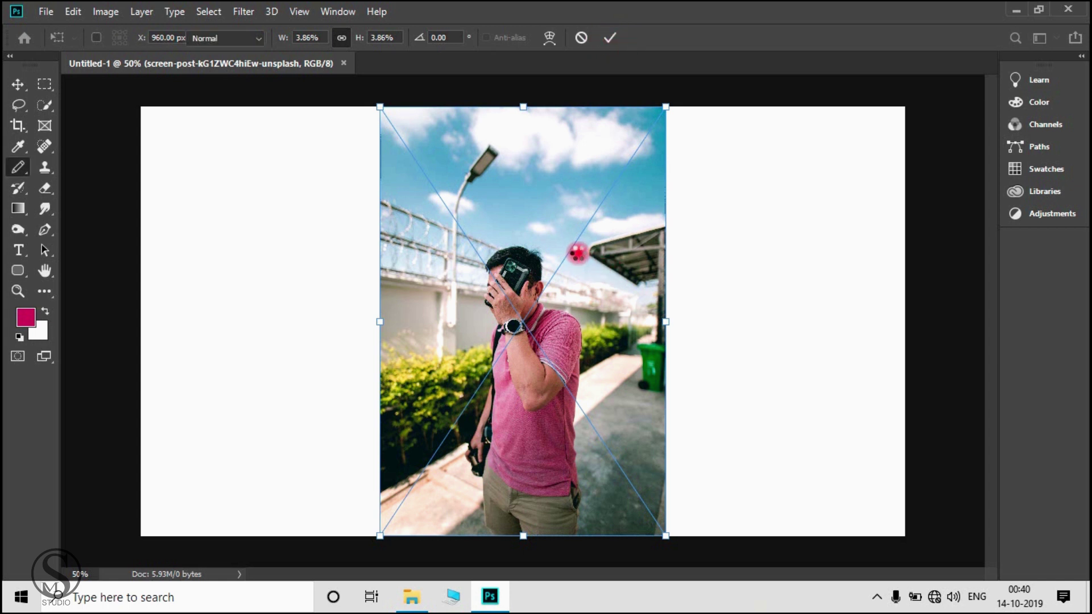
key("Return")
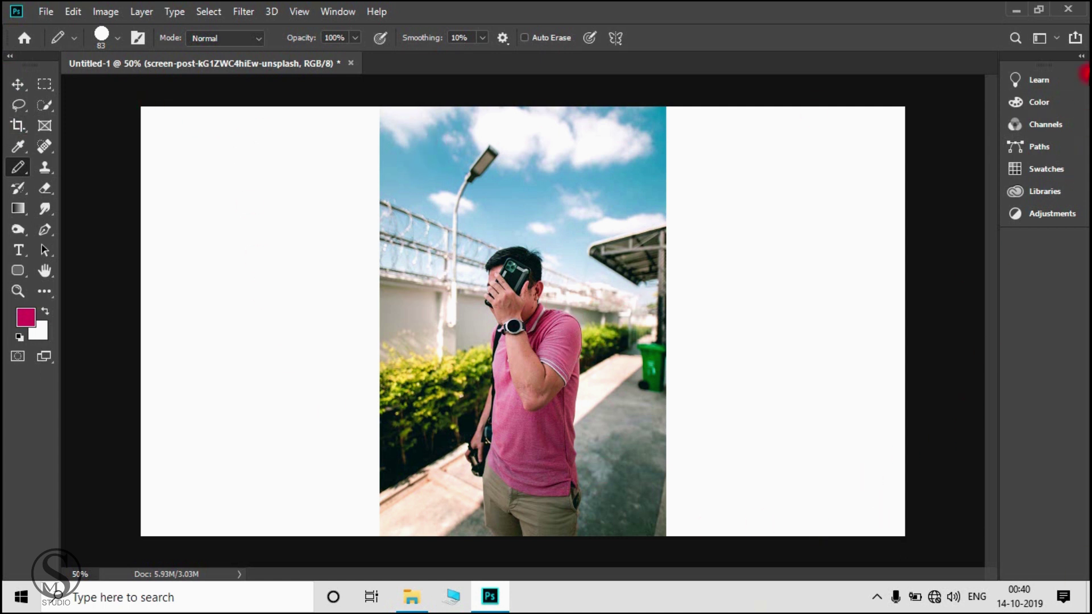
Step: Switch to the CLASS 01 folder and check the image dimensions in the file properties of screen-post-kG1ZWC4hiEw-unsplash
left_click(1018, 10)
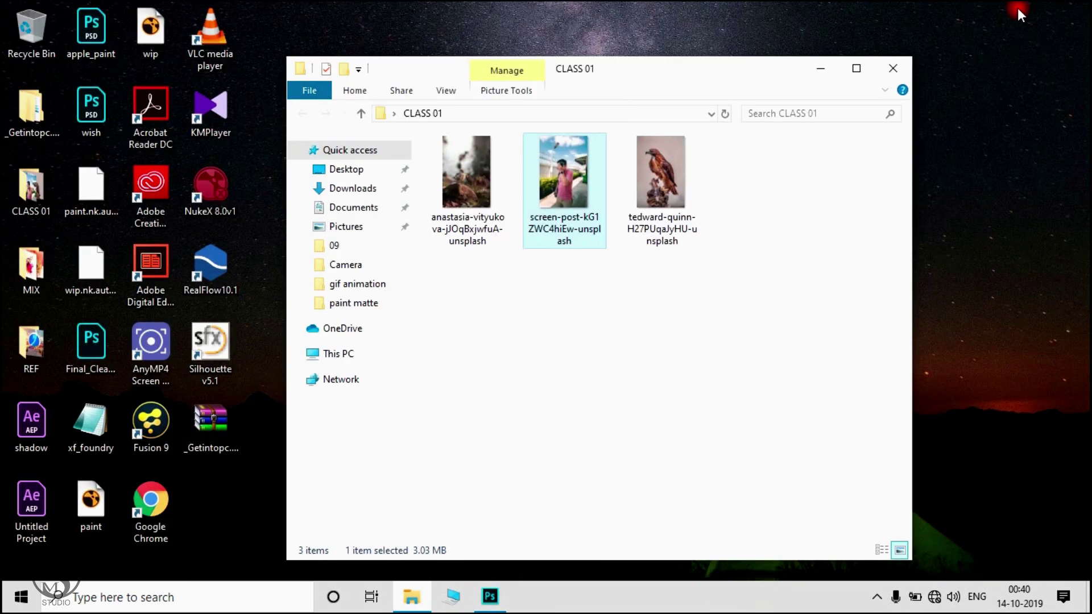
right_click(580, 178)
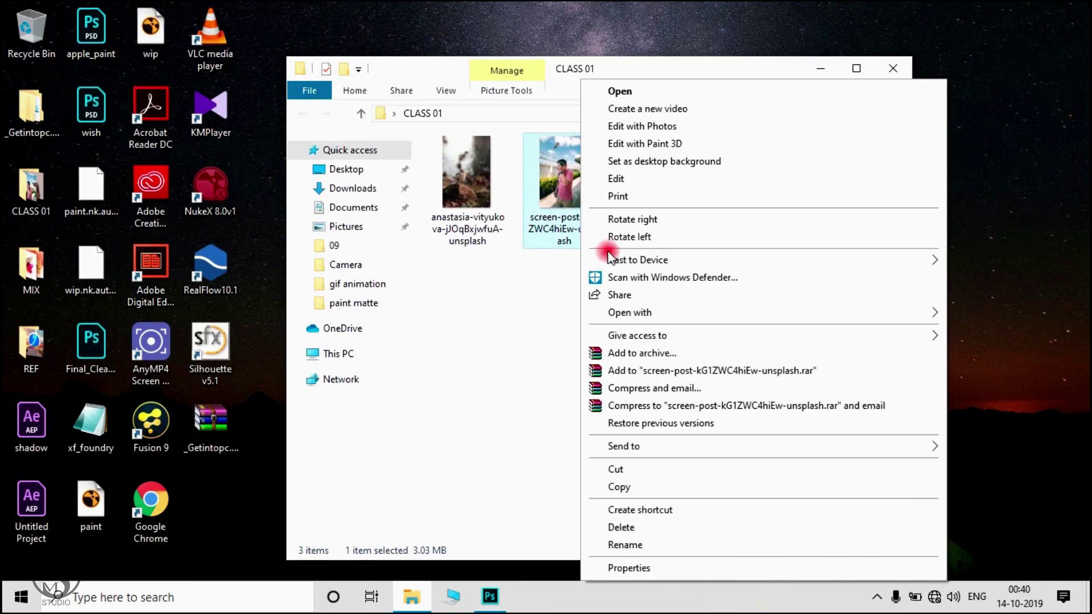
left_click(649, 571)
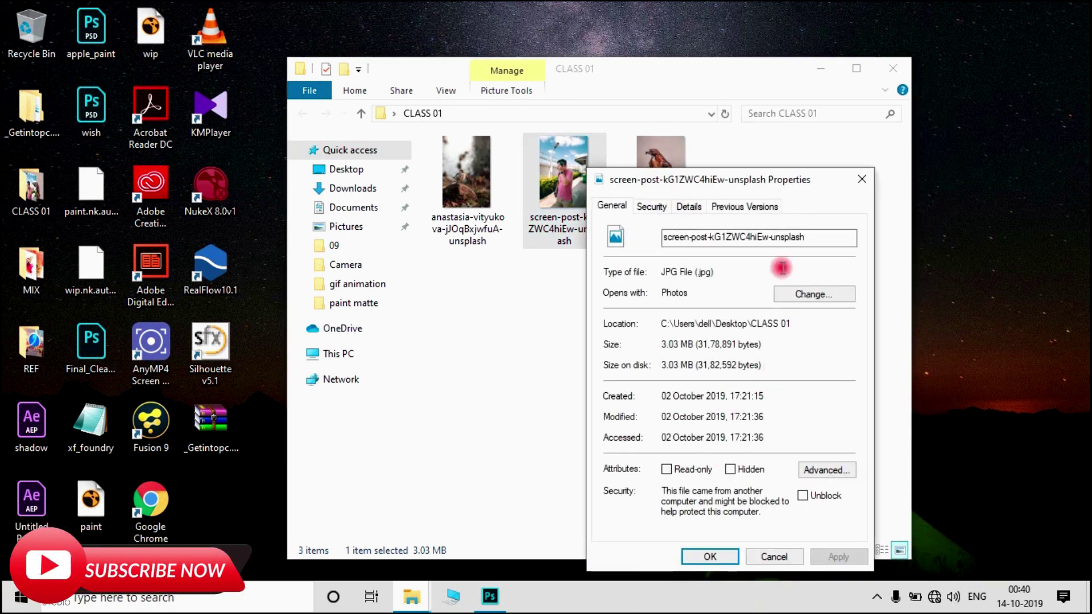
left_click(650, 162)
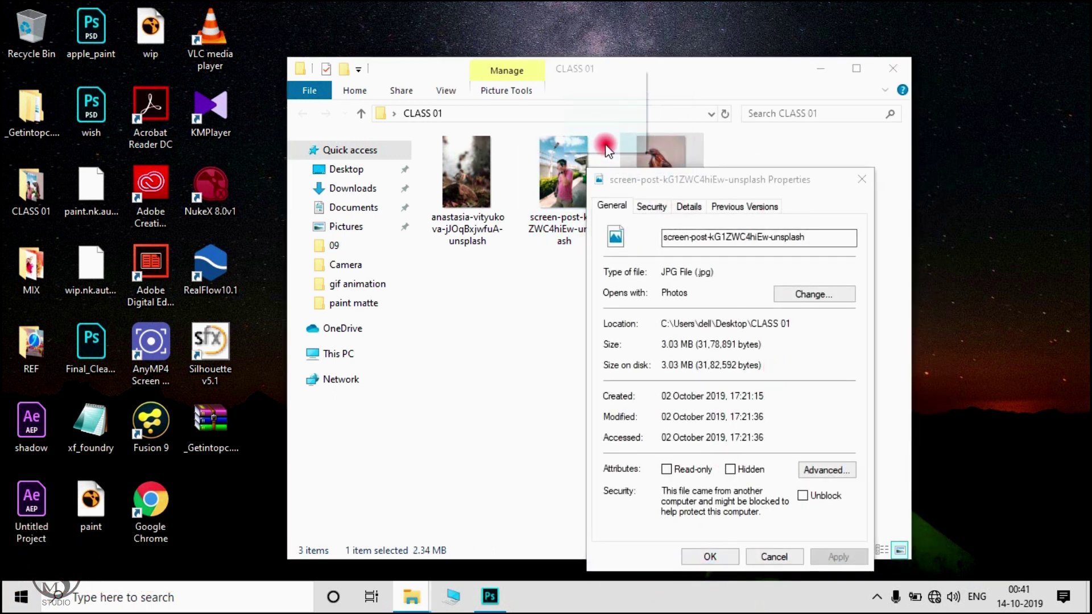
left_click_drag(690, 179, 620, 151)
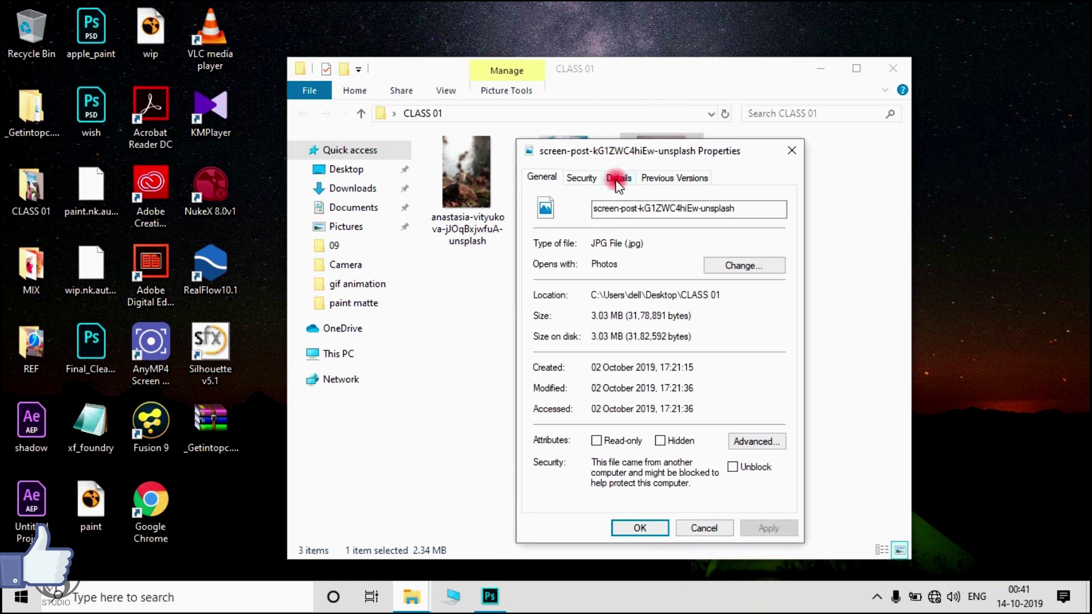
left_click(618, 181)
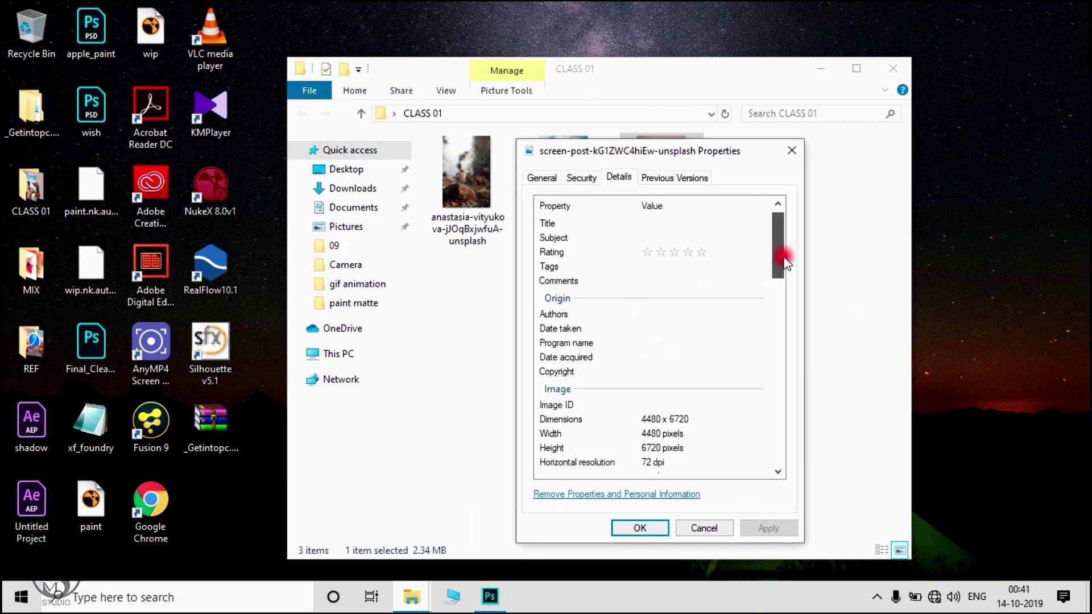
left_click_drag(787, 263, 787, 293)
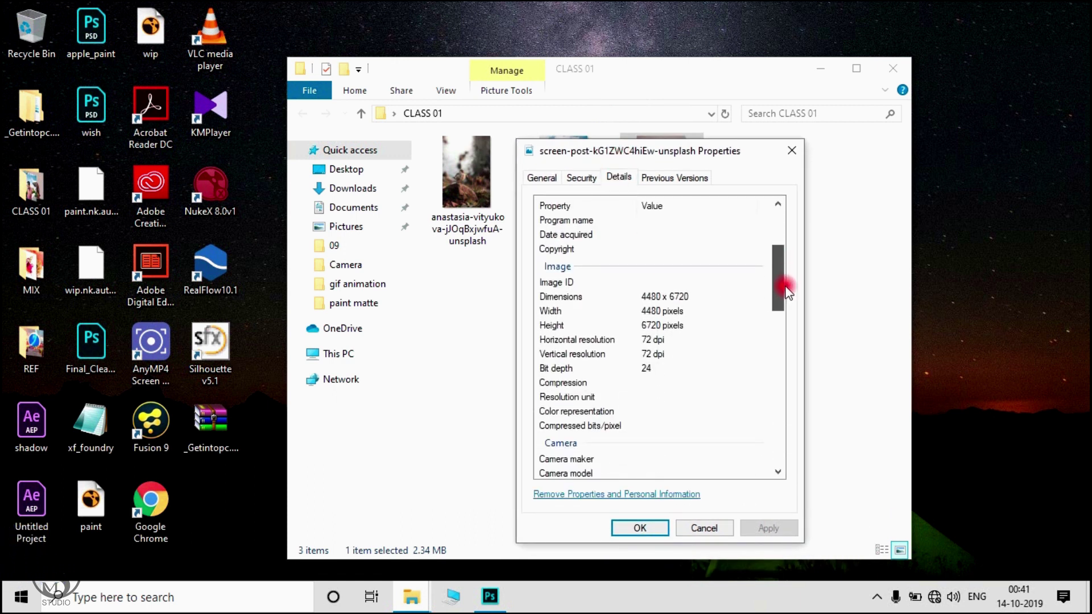
left_click(641, 299)
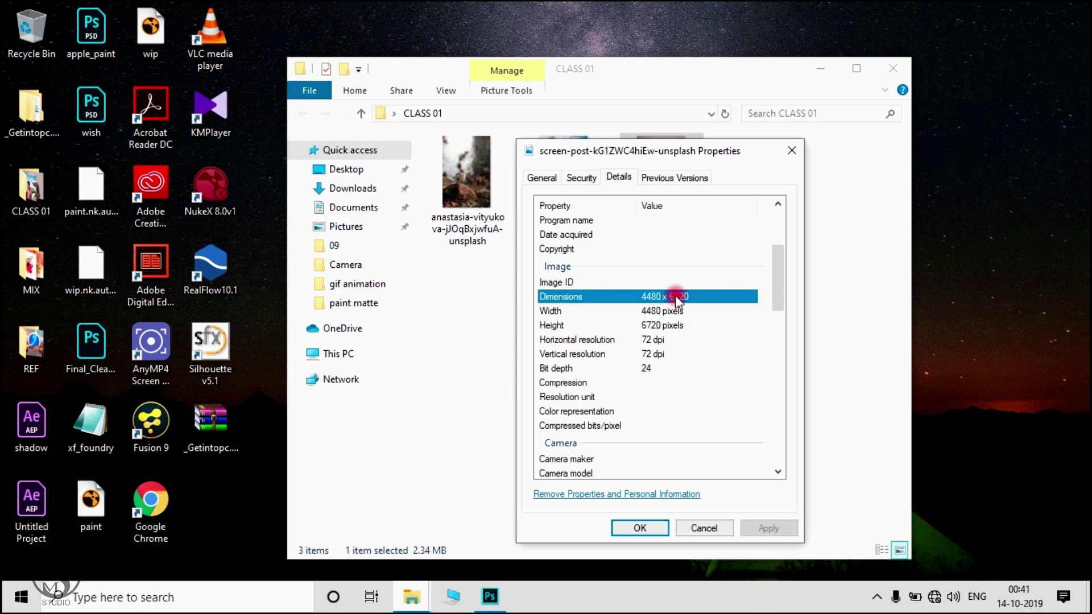
Step: Compare the placed image in Photoshop with its file properties, and close the Properties window
left_click(489, 596)
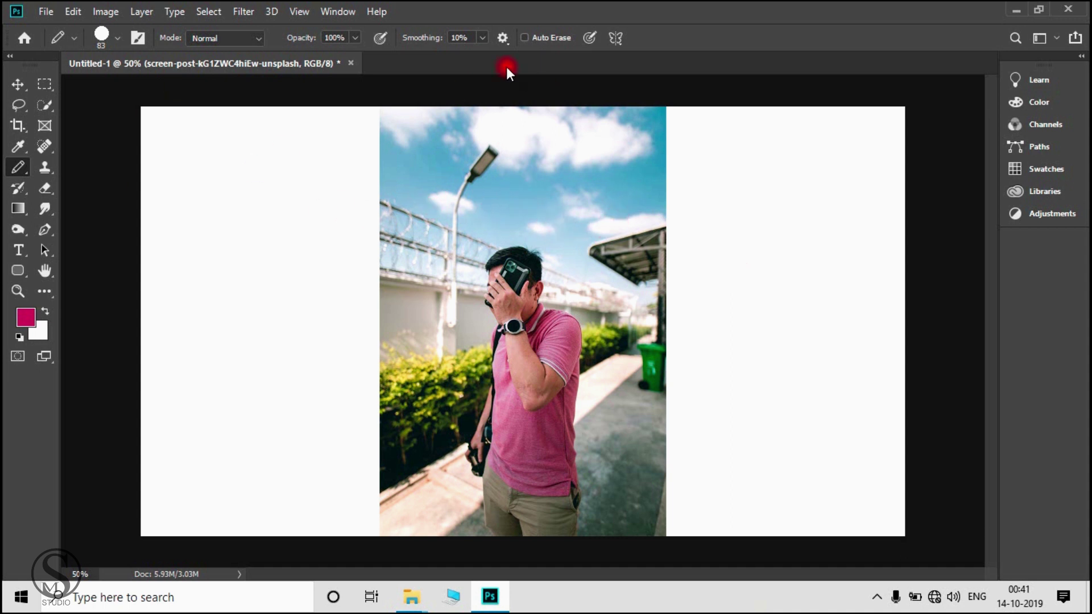
left_click(1017, 11)
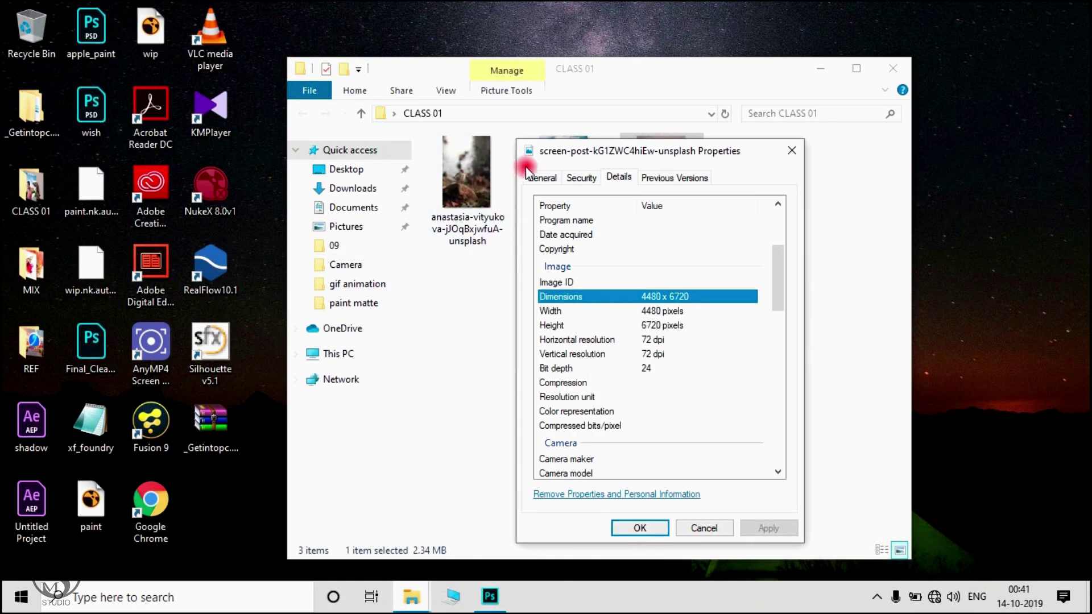
left_click_drag(564, 159, 619, 269)
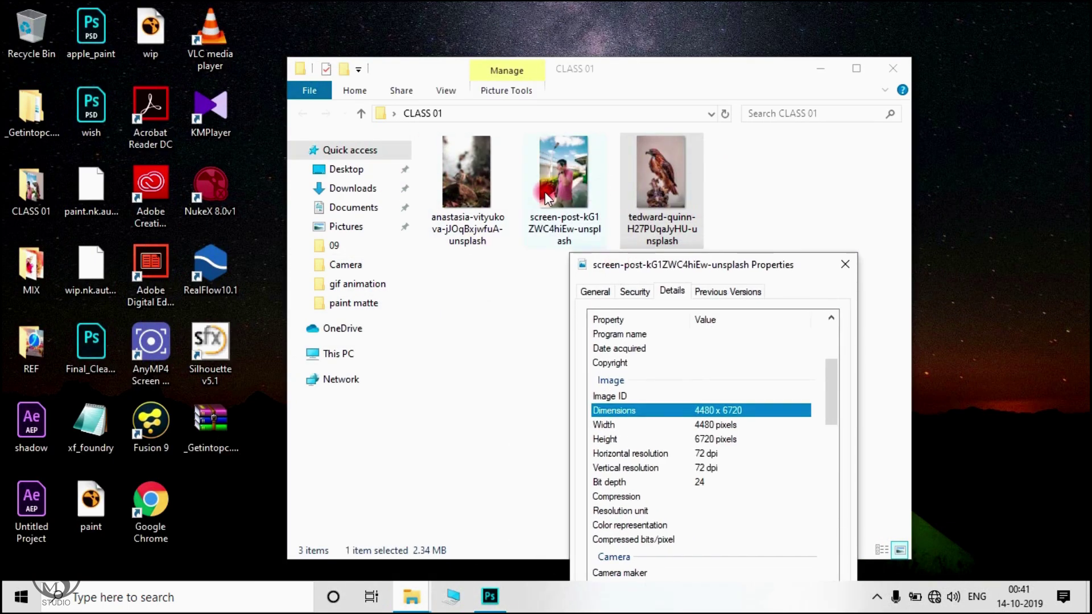
left_click(844, 265)
Step: Return to Photoshop and close the Untitled-1 document without saving changes
left_click(490, 596)
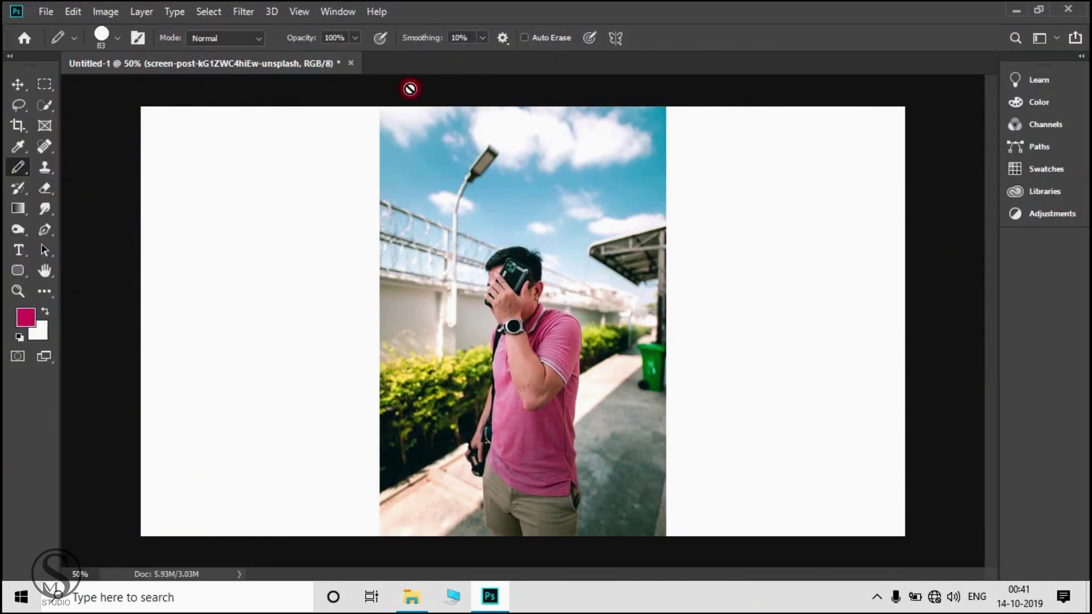
left_click(351, 64)
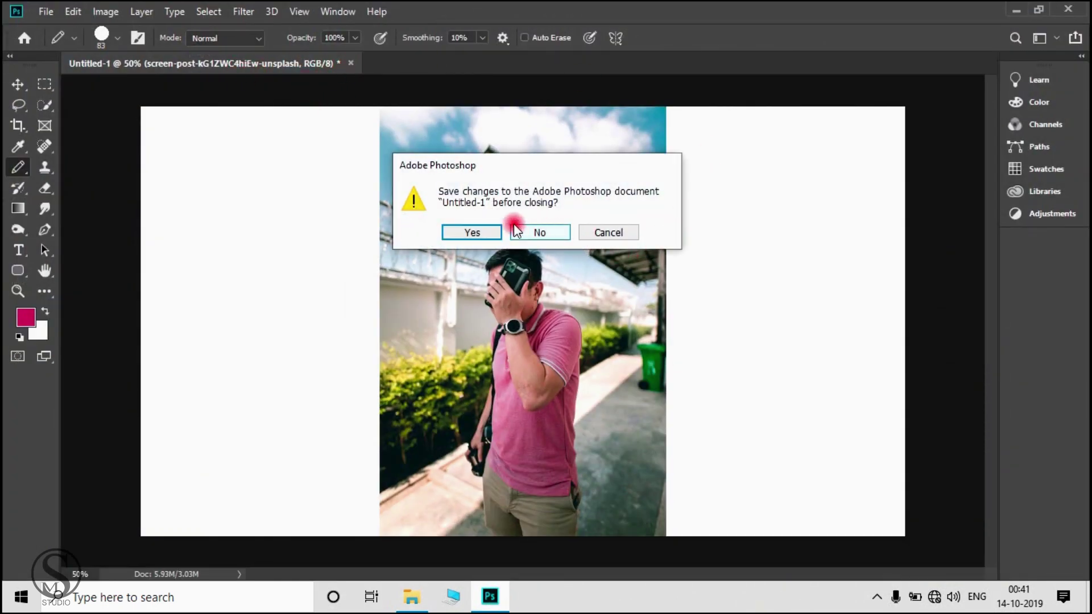
left_click(539, 235)
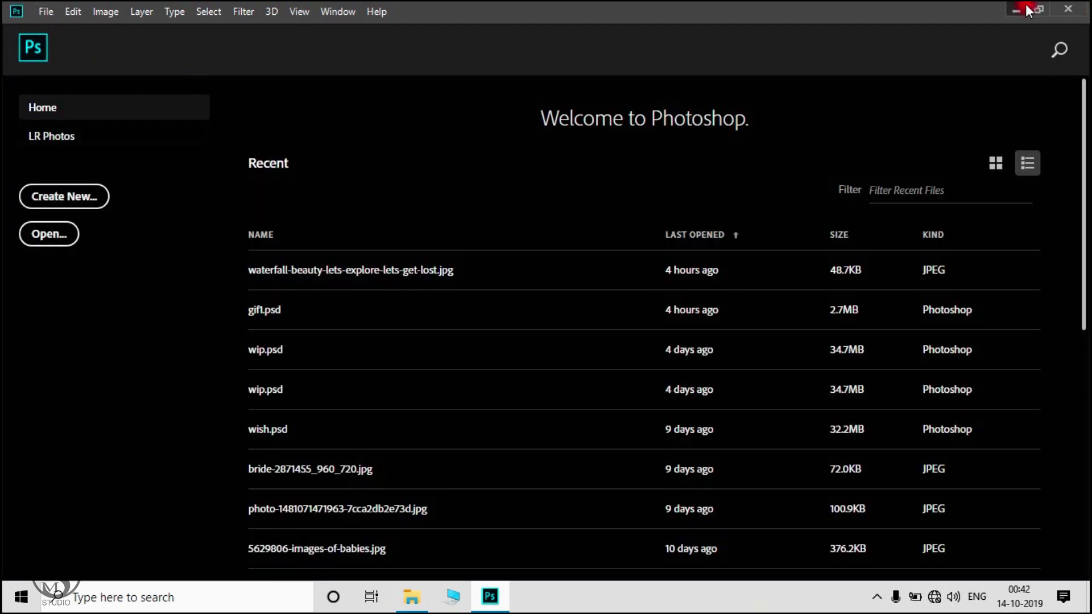
Step: Open screen-post-kG1ZWC4hiEw-unsplash from the CLASS 01 folder as its own Photoshop document and activate the Move tool
left_click(1027, 10)
left_click(560, 182)
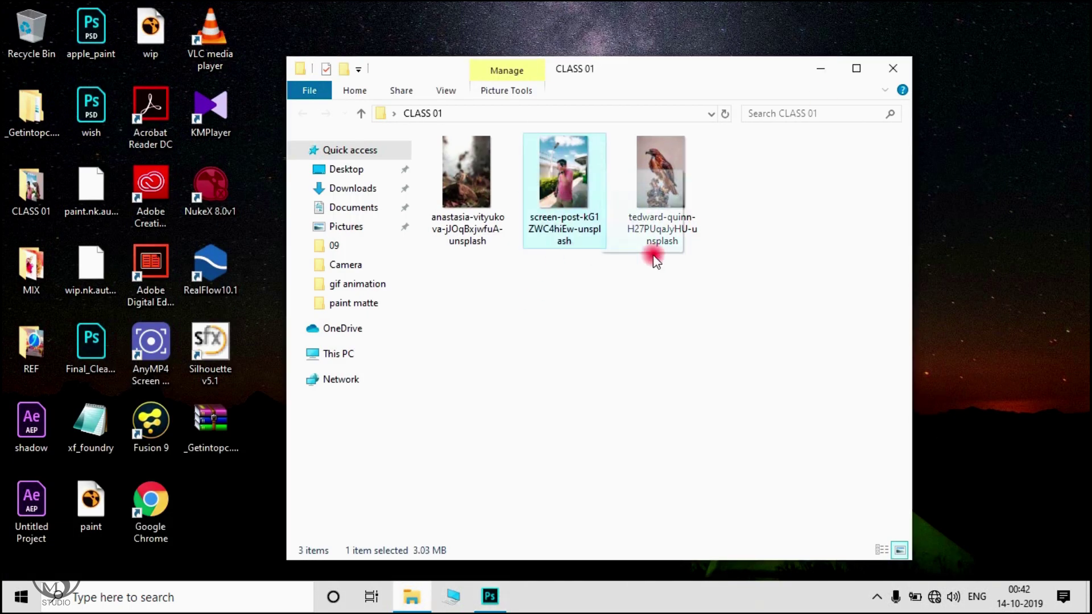
left_click_drag(654, 260, 508, 192)
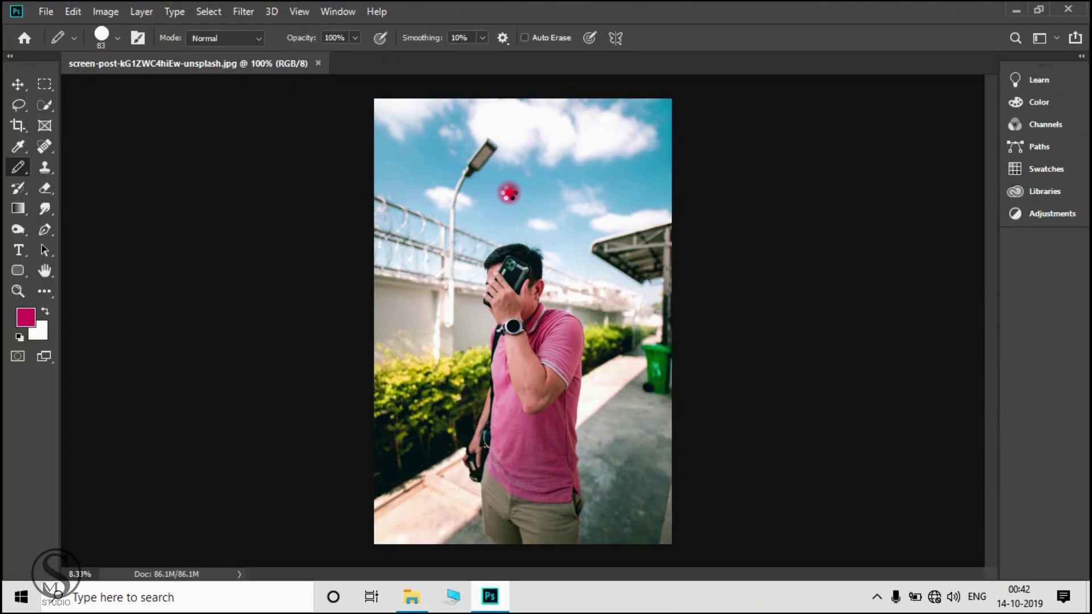
left_click(18, 84)
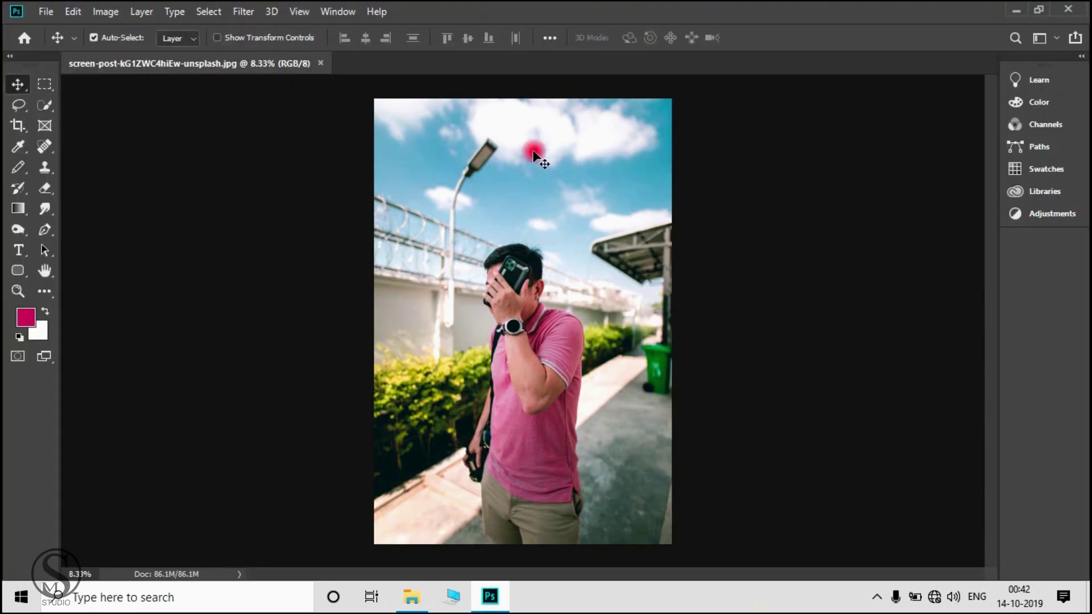
left_click(1016, 10)
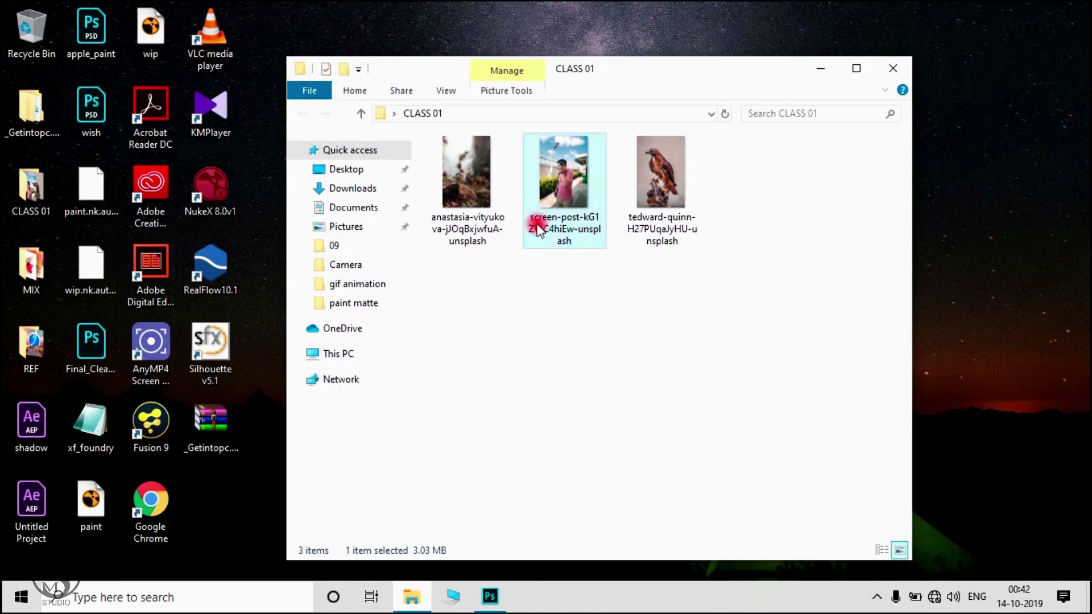
left_click(490, 595)
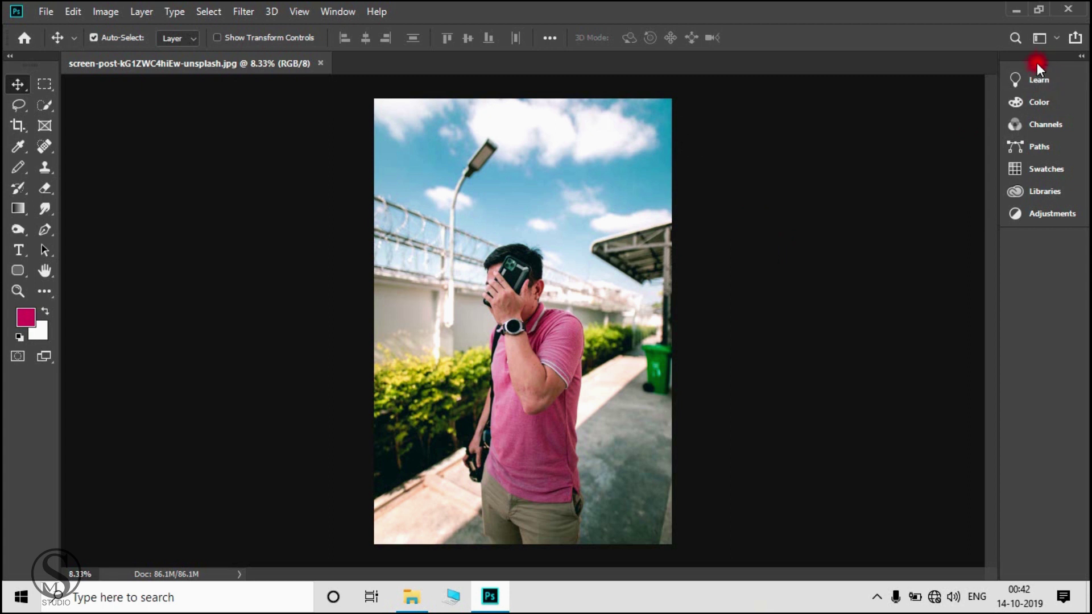
Step: Undock the collapsed panel group holding Learn, Color, Channels and Adjustments, and close it
left_click_drag(1034, 66, 892, 91)
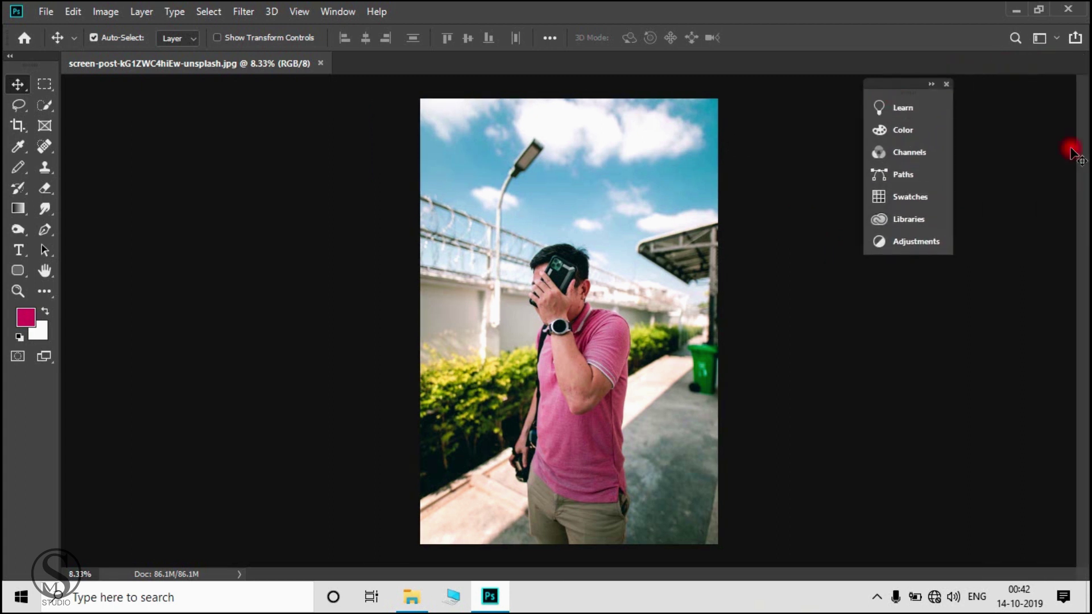
left_click(945, 85)
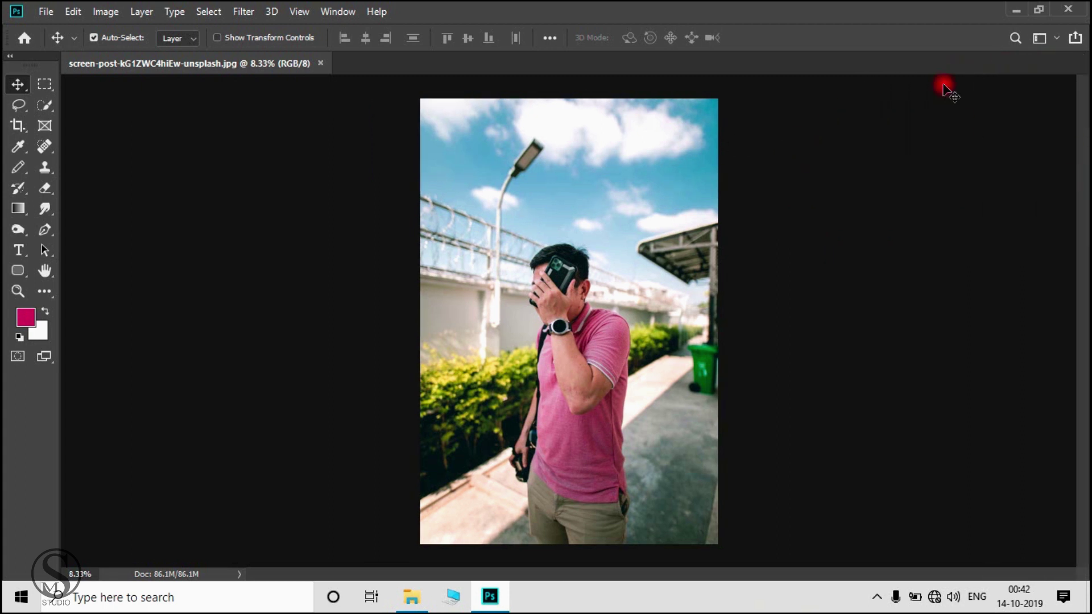
left_click(18, 83)
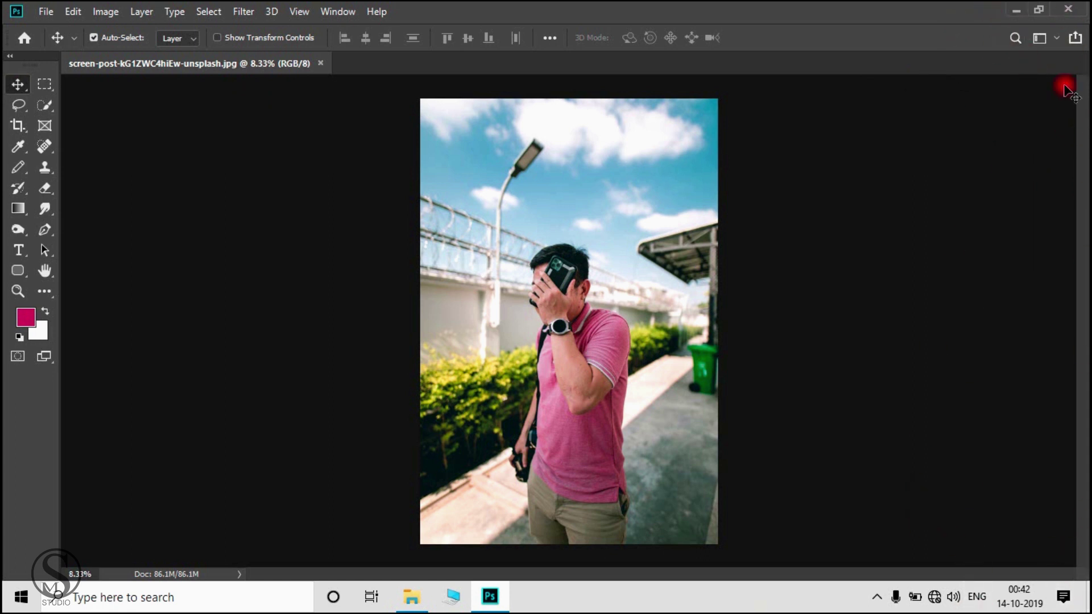
Step: Reset the Essentials workspace to restore its default panels
left_click(343, 8)
left_click(299, 11)
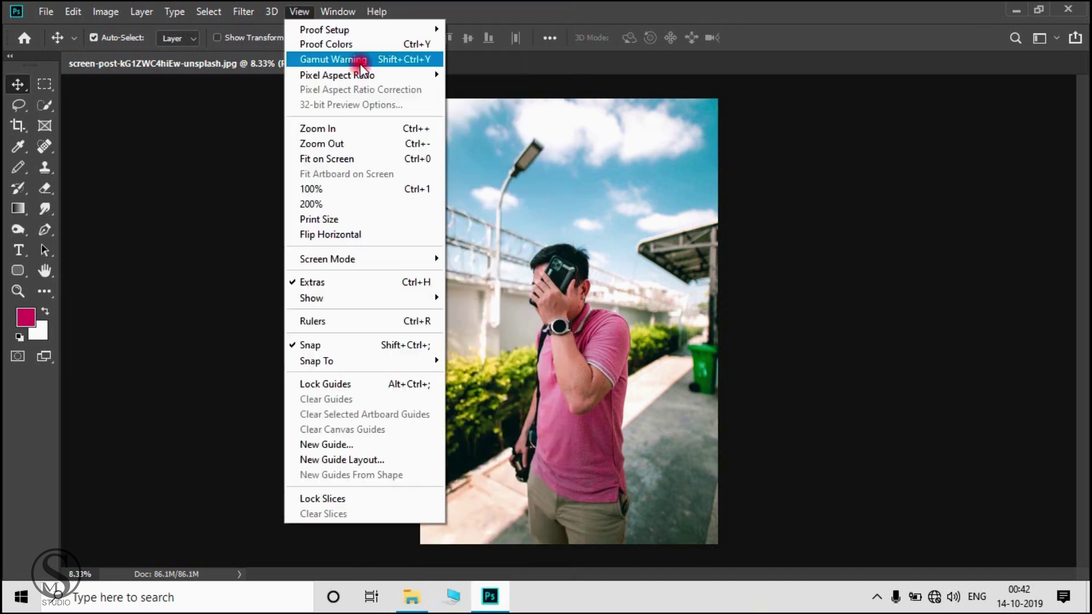
mouse_move(348, 12)
mouse_move(425, 29)
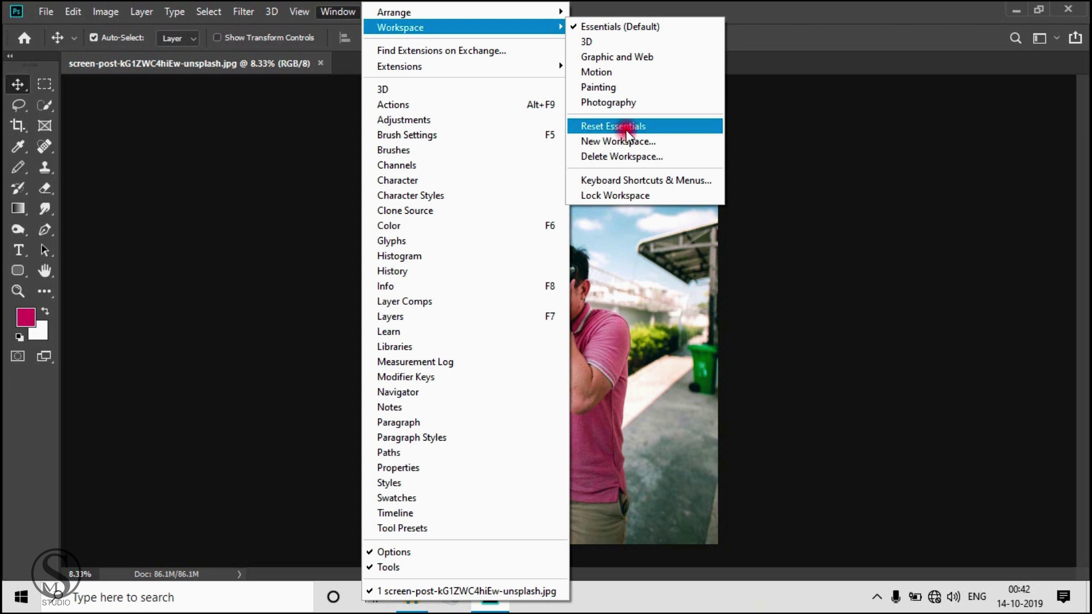
left_click(804, 12)
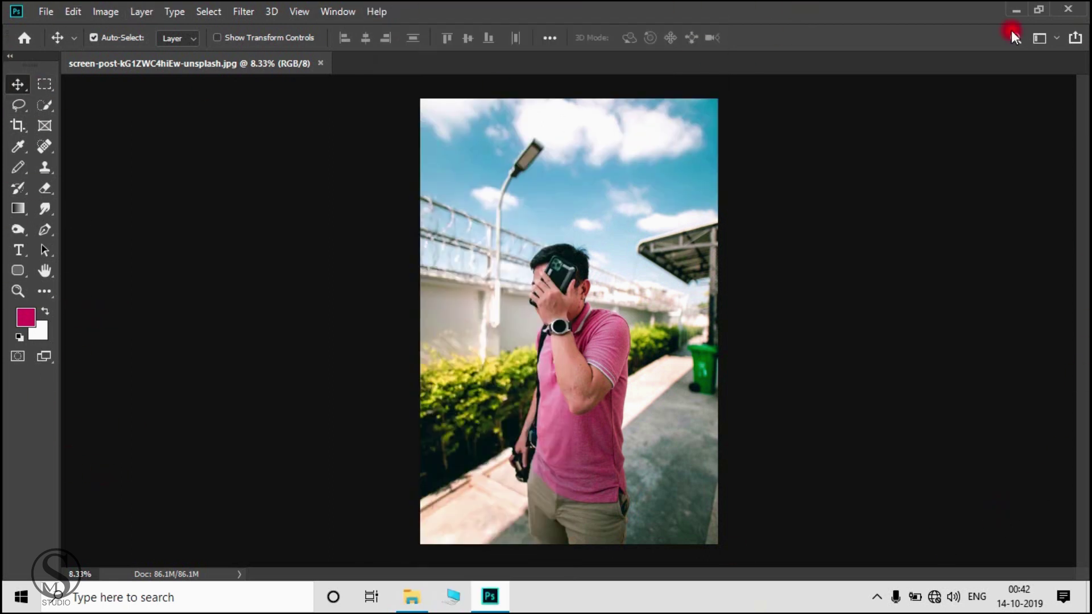
left_click(337, 12)
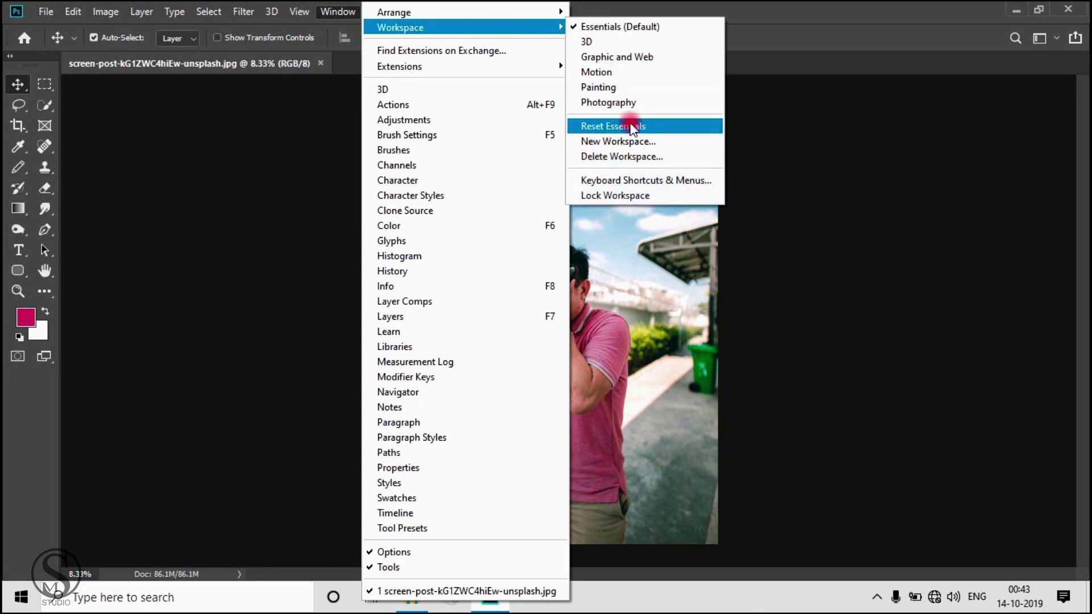
left_click(618, 127)
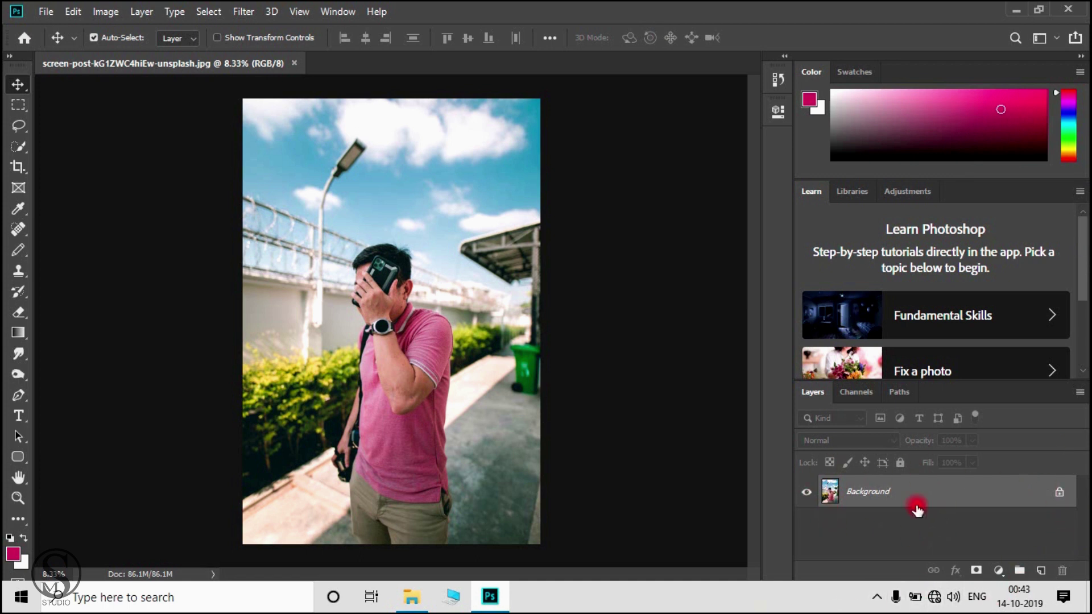
Step: Dock the Layers panel in the same group as Color and Swatches, and make that group taller
left_click_drag(819, 398, 812, 91)
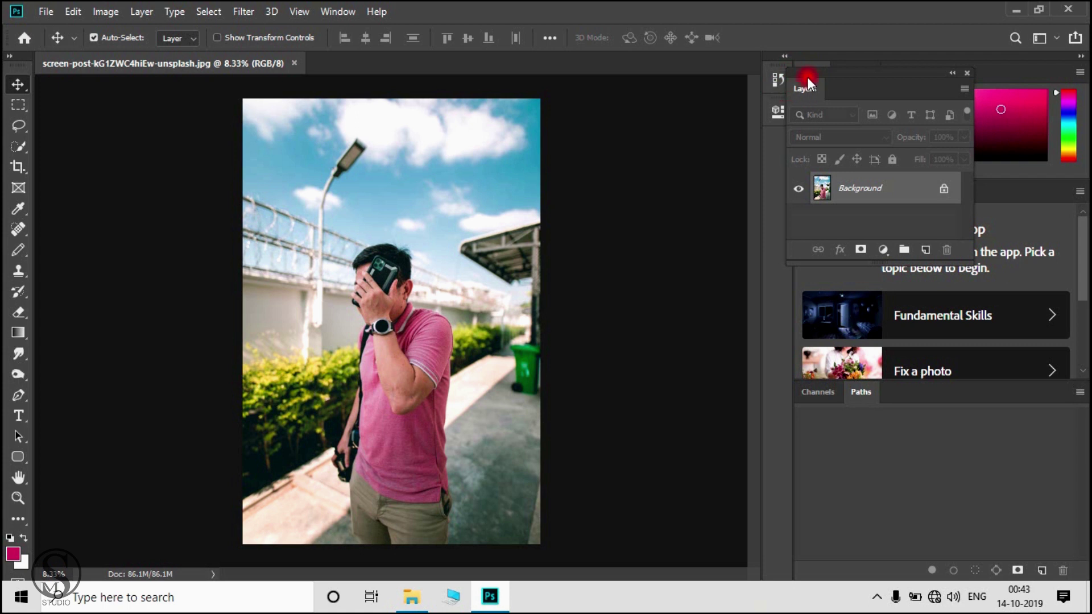
left_click_drag(801, 91, 848, 78)
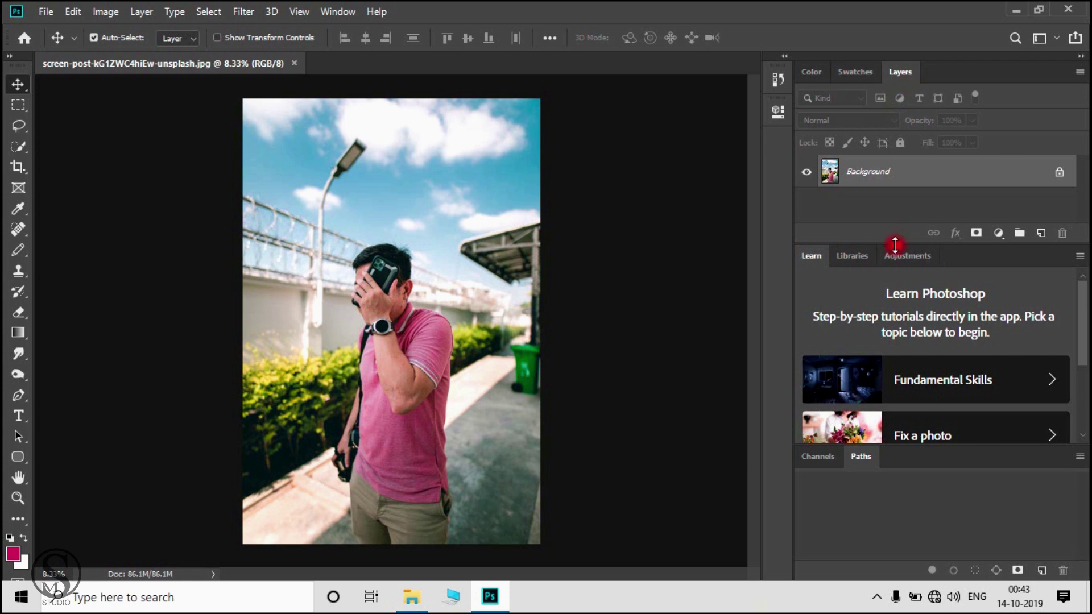
left_click_drag(895, 244, 895, 318)
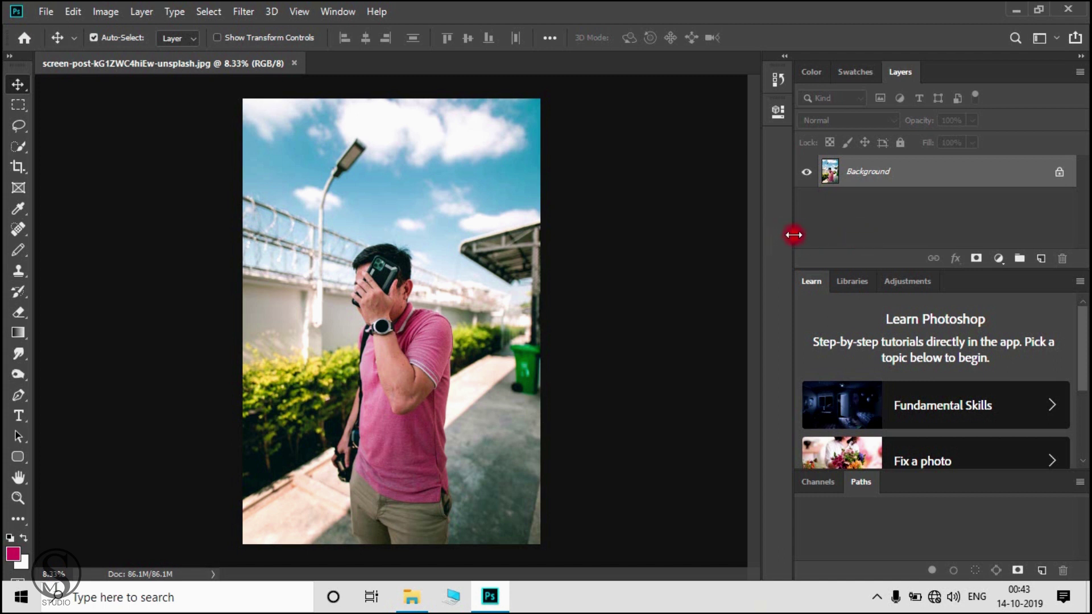
left_click_drag(793, 234, 879, 238)
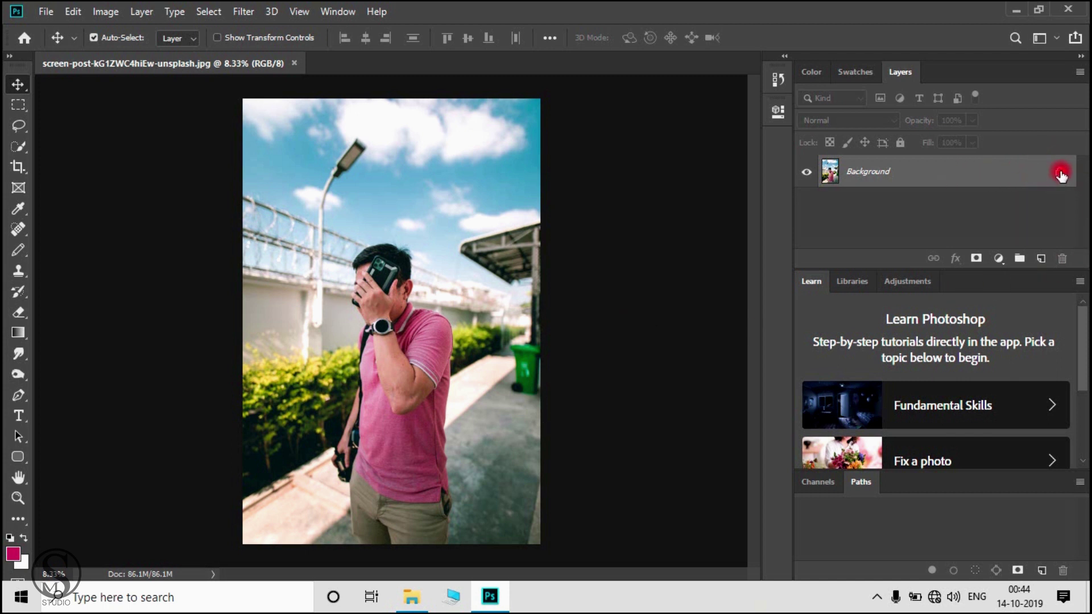
Step: Unlock the Background layer so it becomes a regular editable layer
left_click(1060, 172)
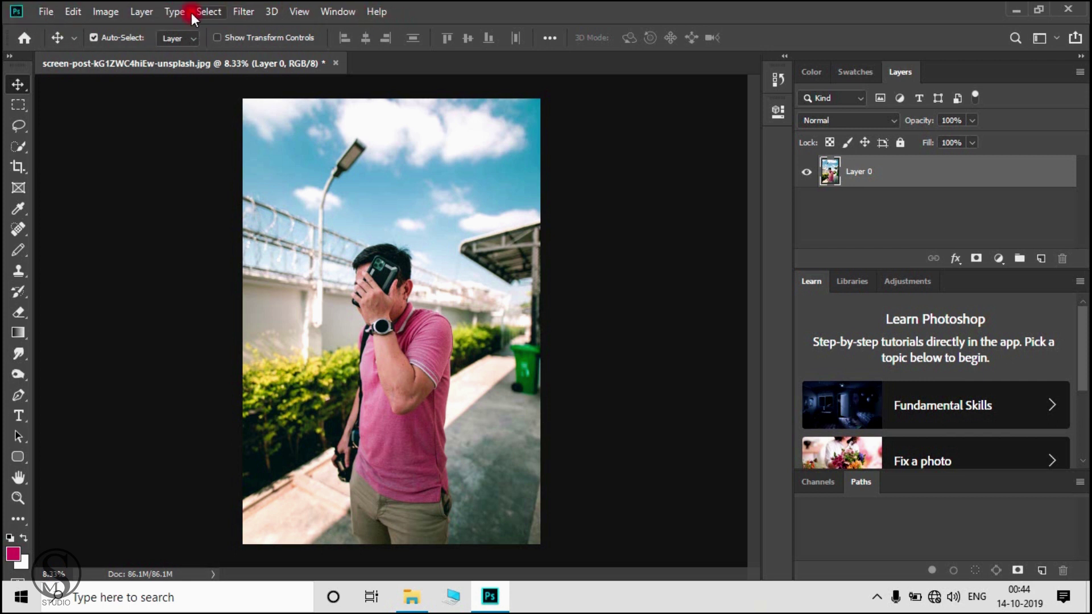
left_click(245, 12)
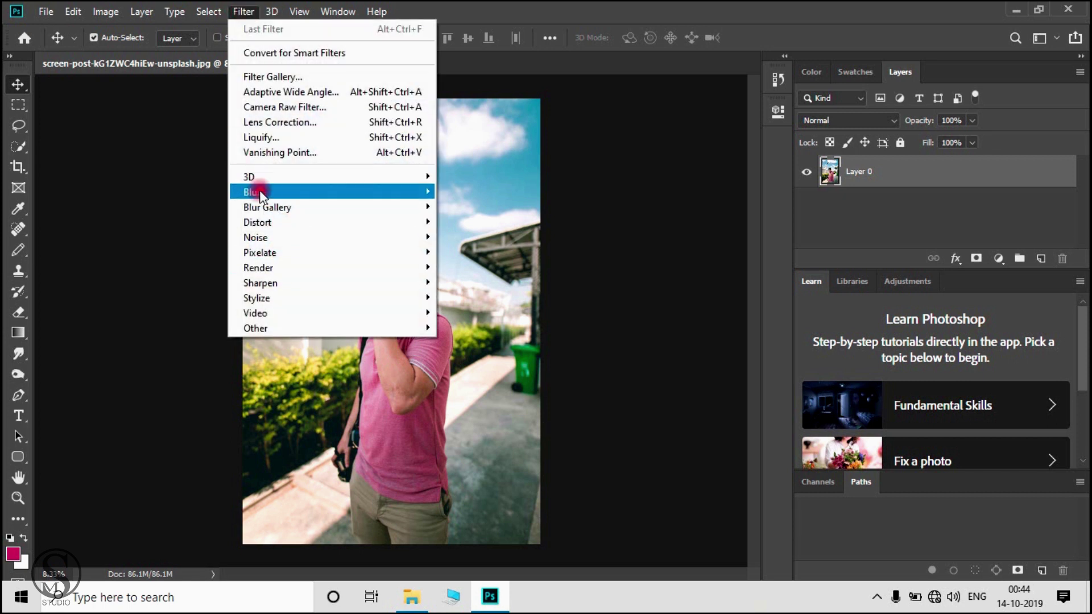
mouse_move(76, 16)
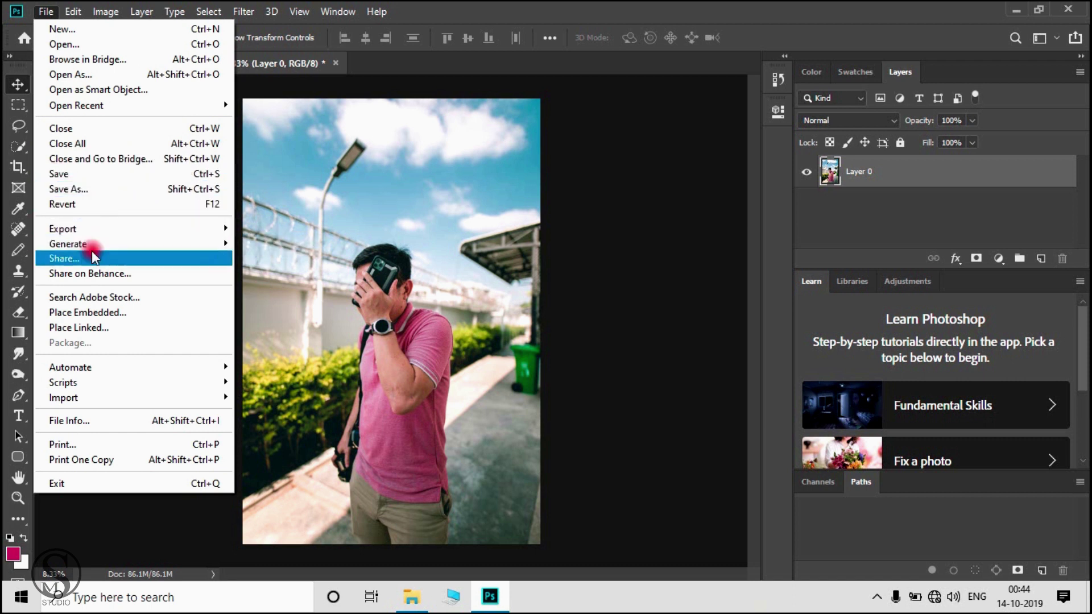
mouse_move(116, 232)
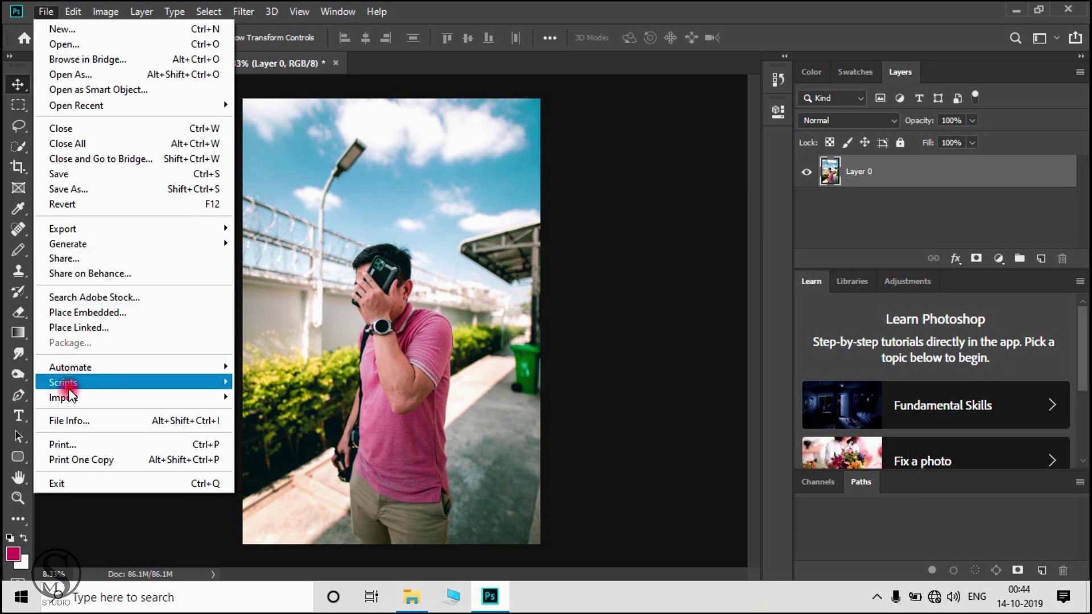
left_click(462, 5)
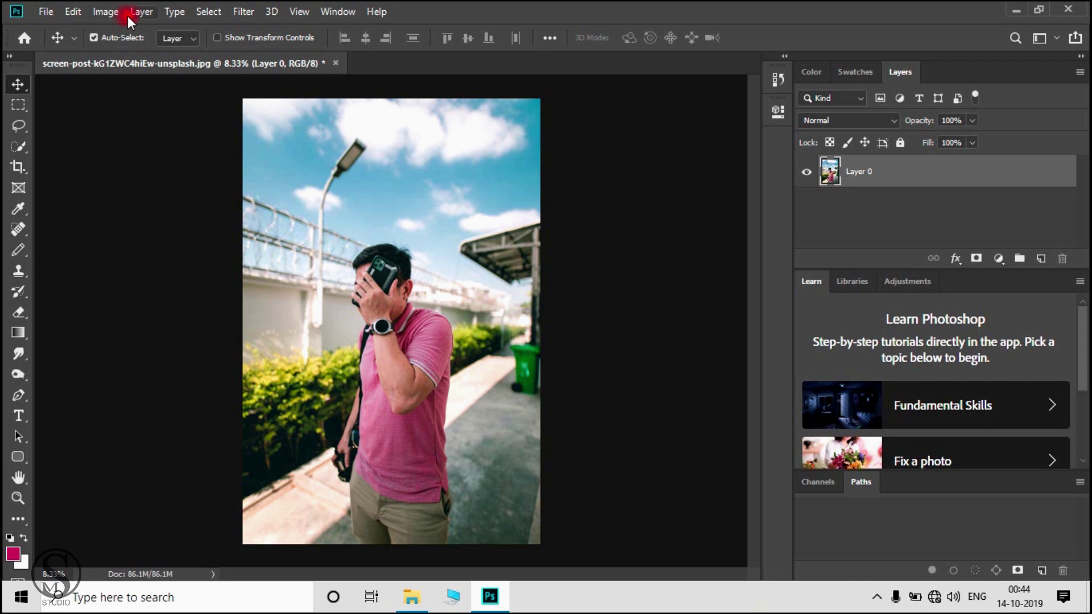
left_click(111, 15)
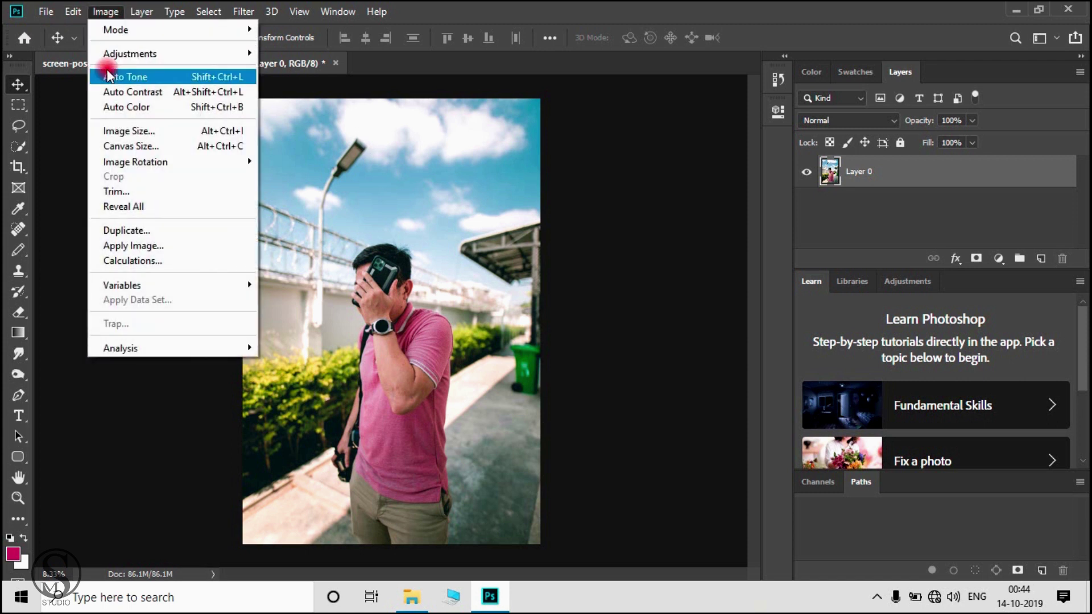
mouse_move(132, 55)
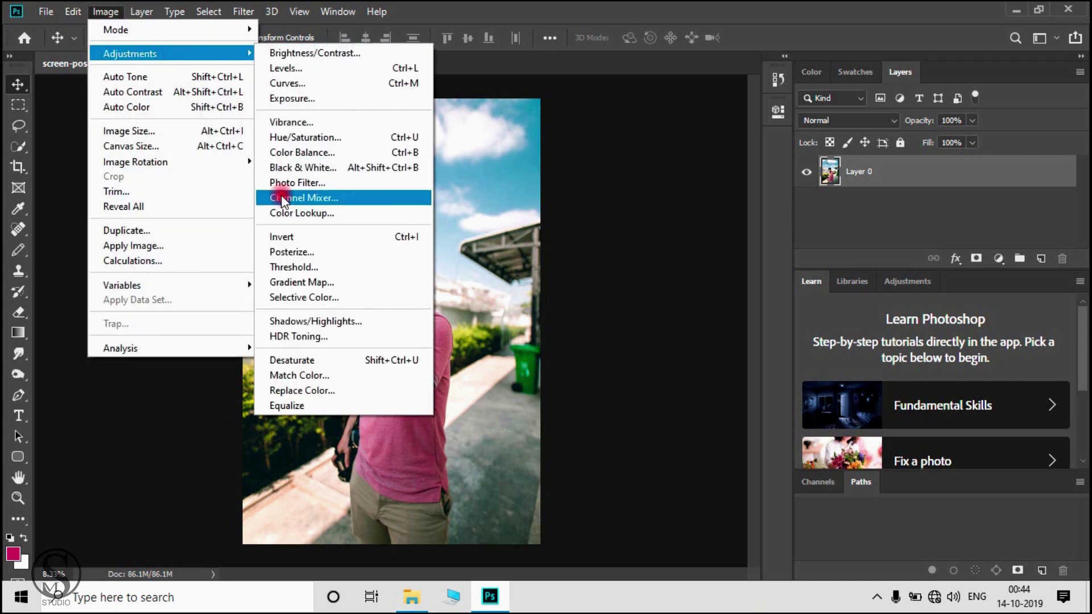
left_click(453, 5)
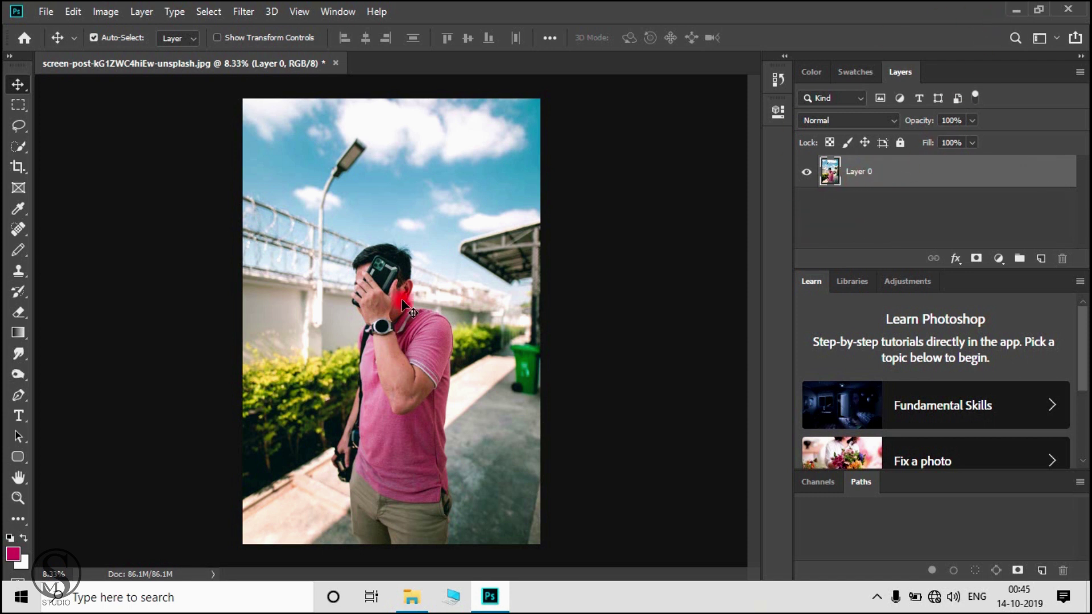
Step: Add a new empty layer above Layer 0, and toggle Layer 0's visibility to compare the photo with the transparent layer
left_click(1044, 260)
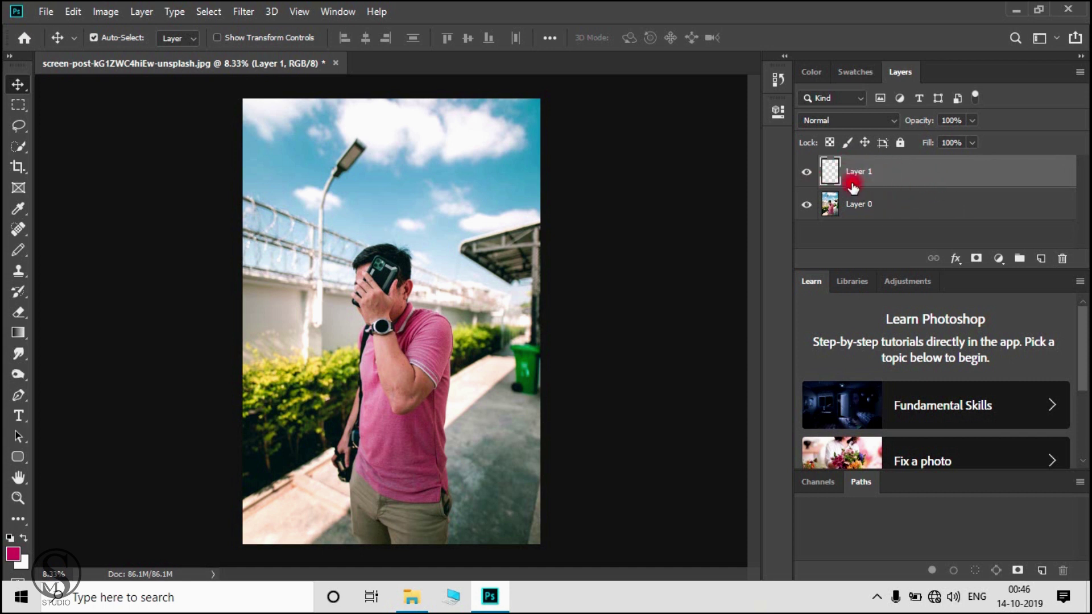
left_click(805, 177)
left_click(807, 206)
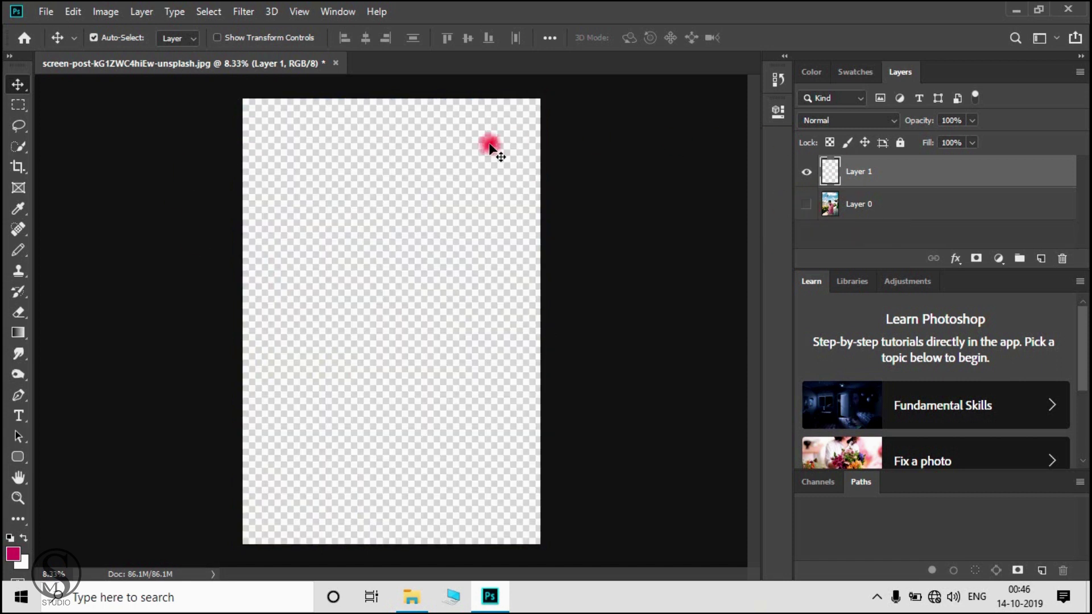
left_click(807, 207)
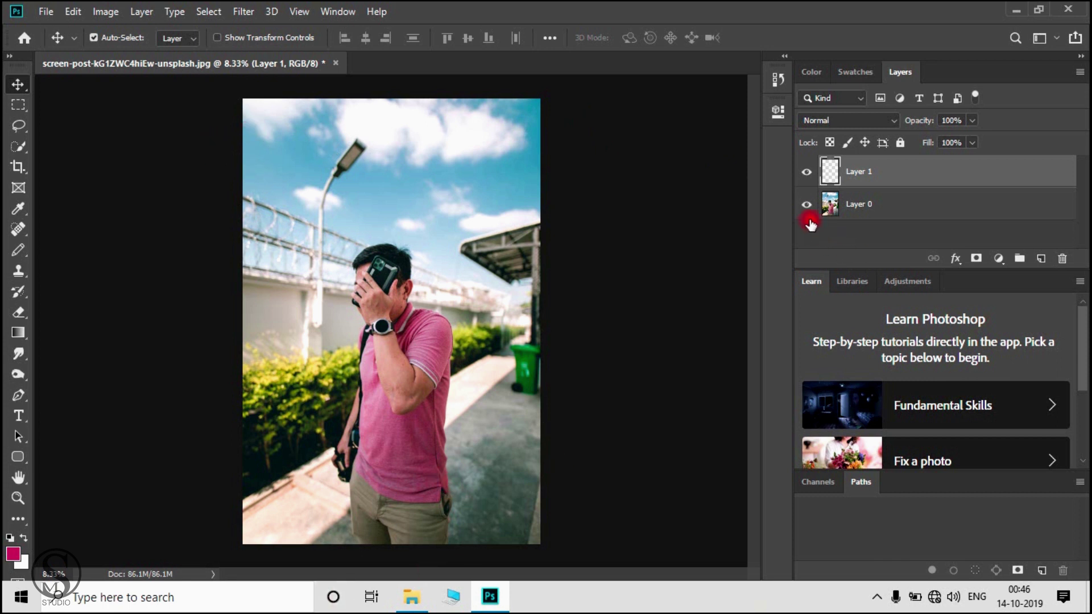
left_click(807, 207)
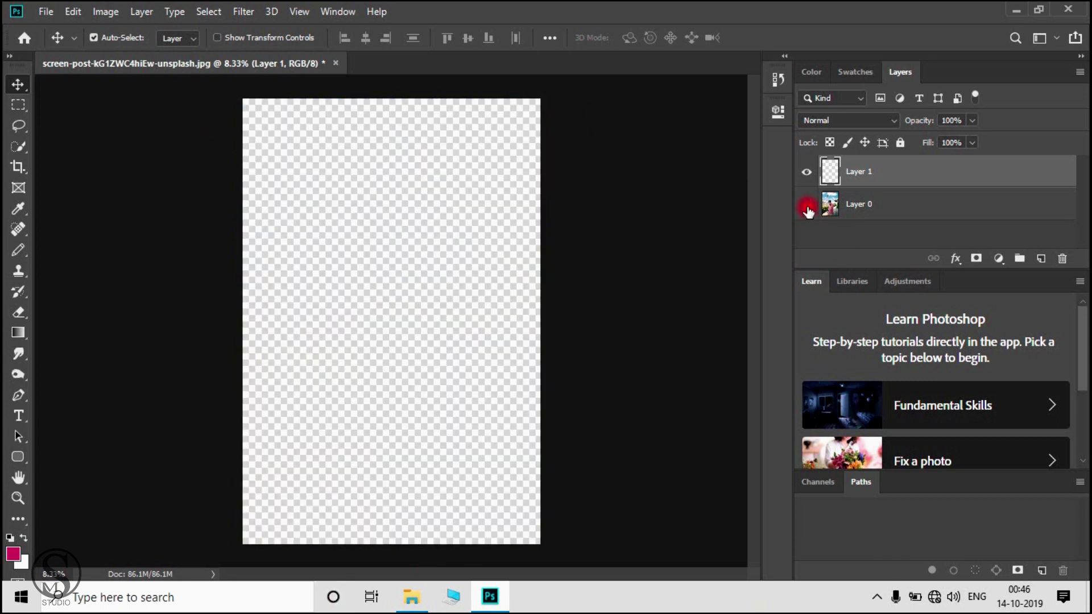
left_click(807, 207)
left_click(807, 207)
left_click(807, 206)
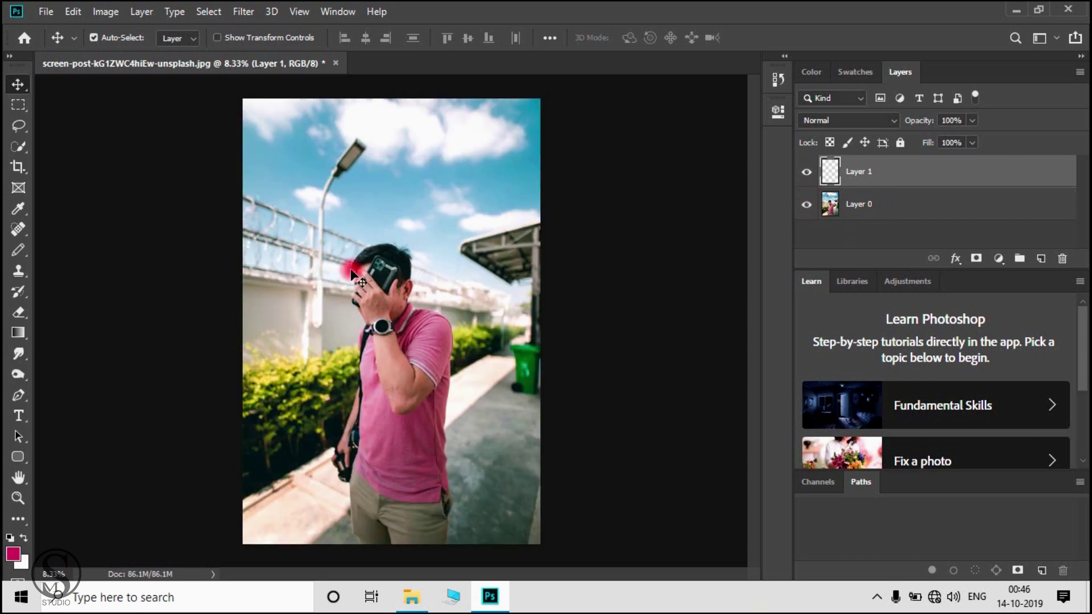
Step: Hide Layer 0 and alternate the selection between Layer 0 and the empty Layer 1
left_click(987, 199)
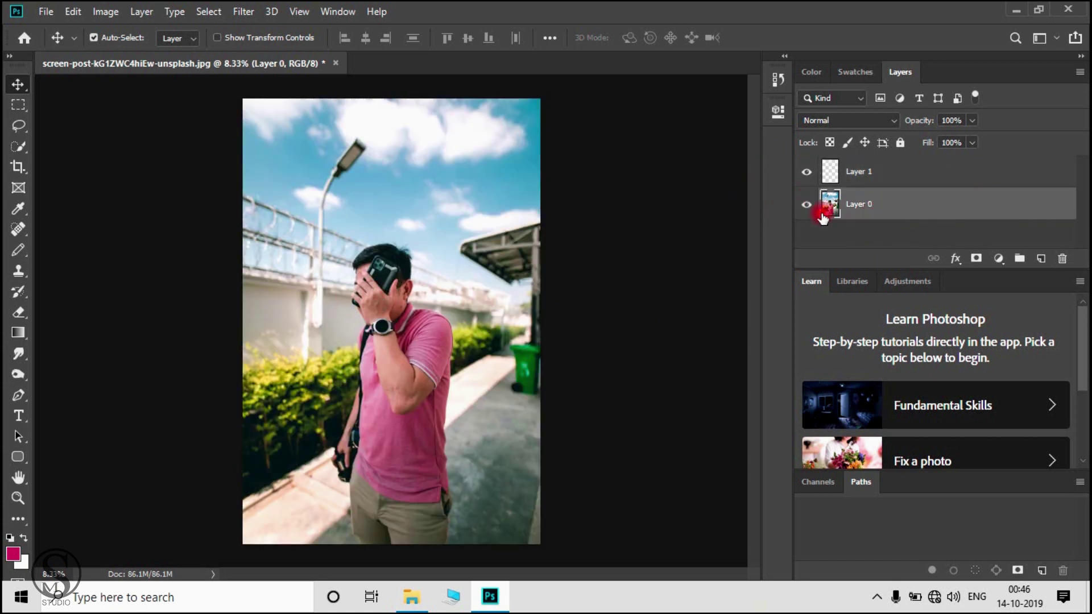
left_click(805, 206)
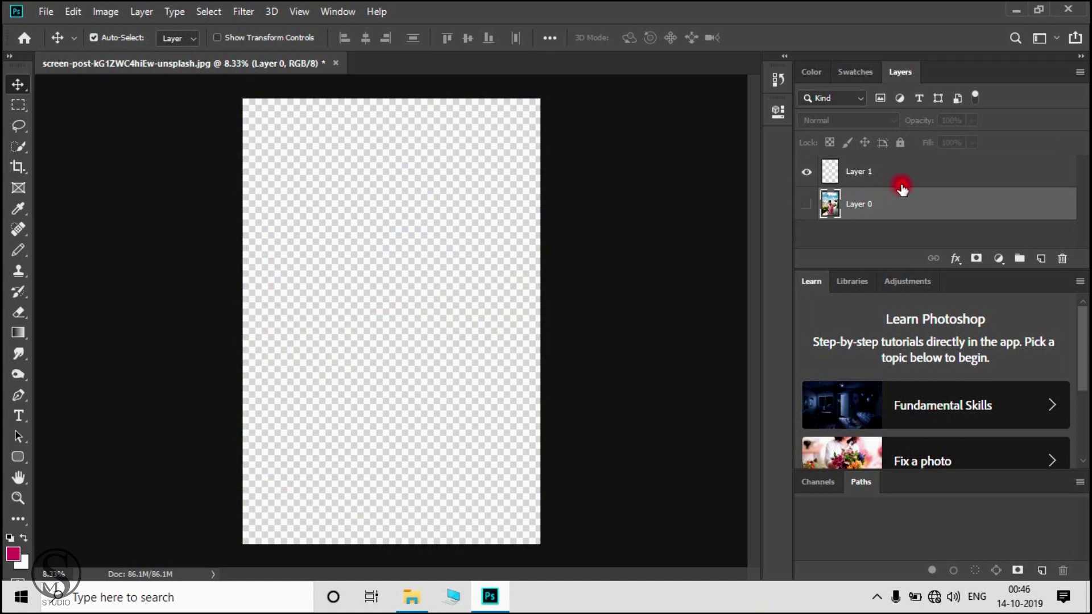
left_click(878, 181)
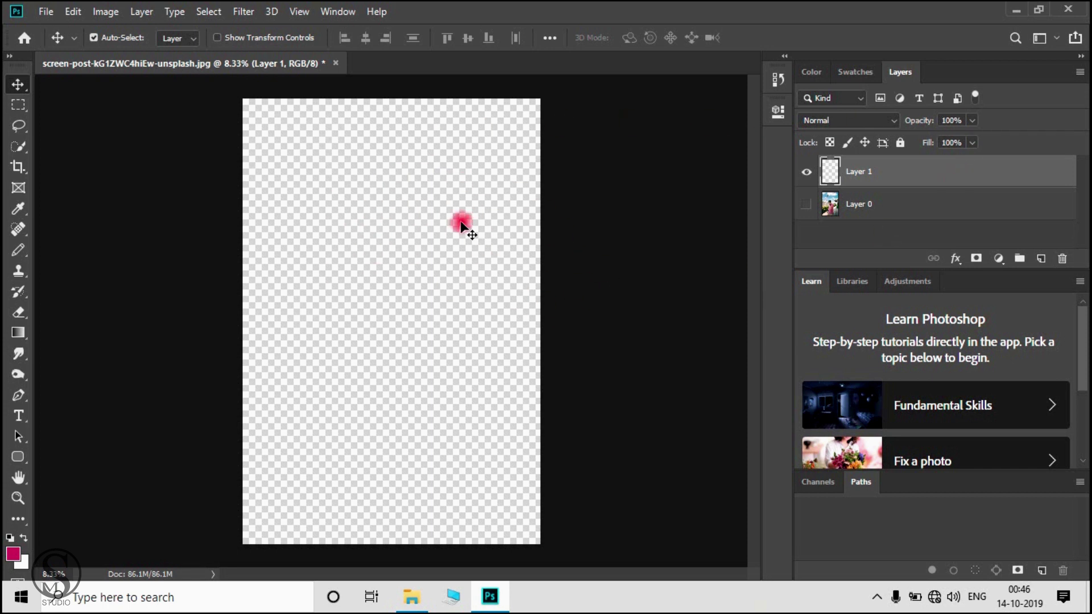
left_click(880, 210)
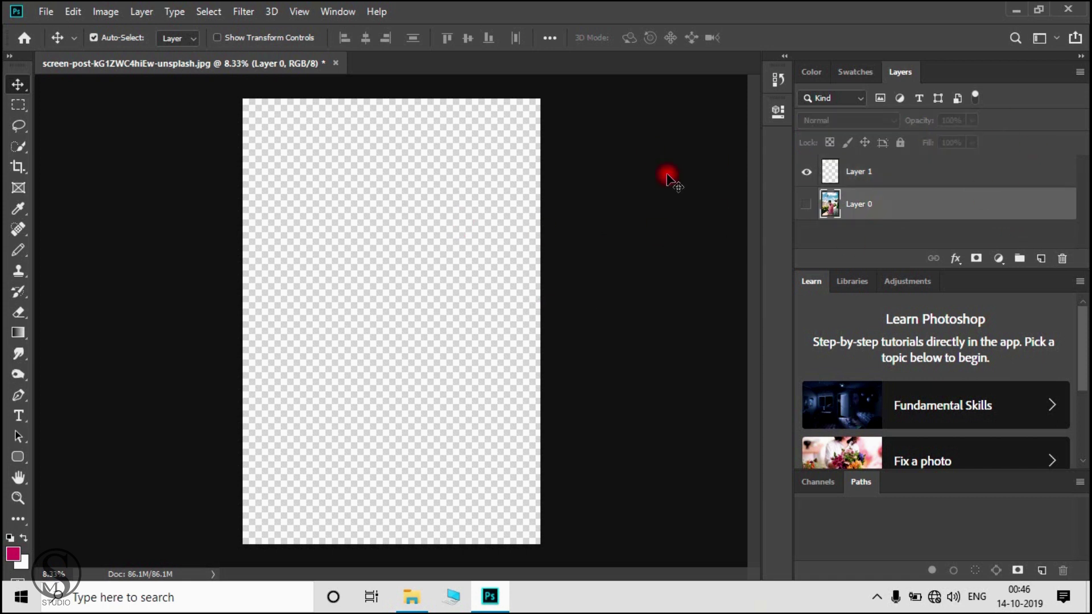
Step: Delete the empty Layer 1 and make Layer 0 visible again
left_click(866, 179)
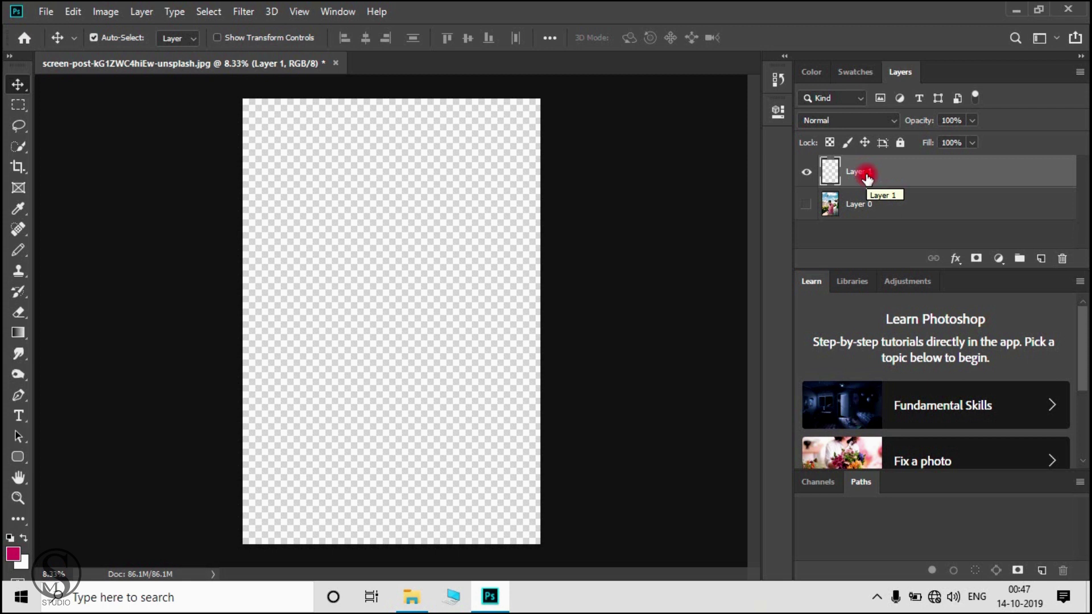
key("Delete")
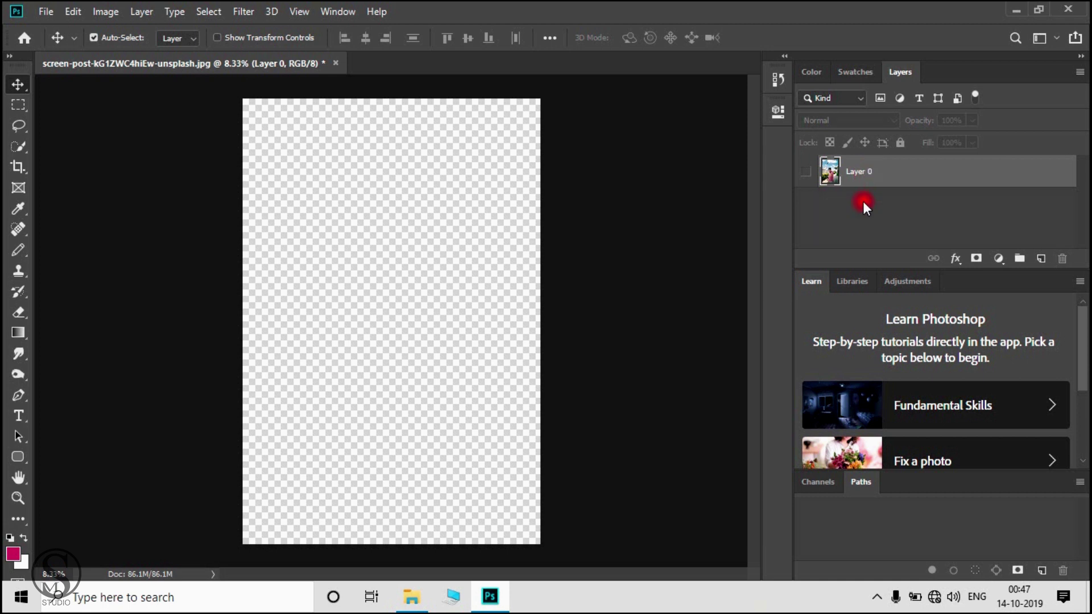
left_click(808, 173)
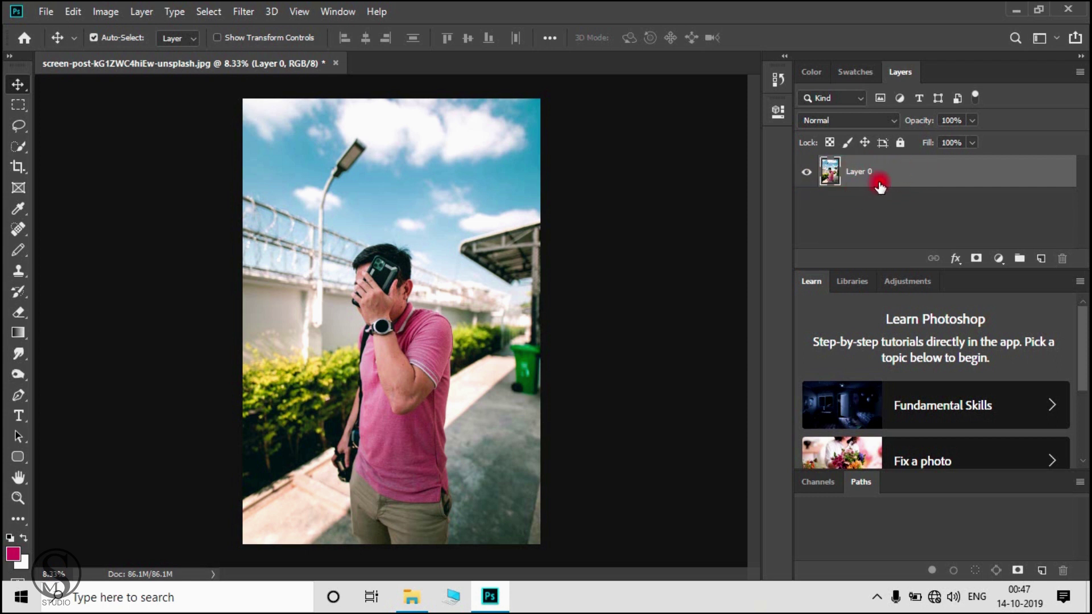
Step: Duplicate Layer 0, and alternate the selection between the original and its copy, ending with the copy selected
left_click_drag(863, 175, 1045, 259)
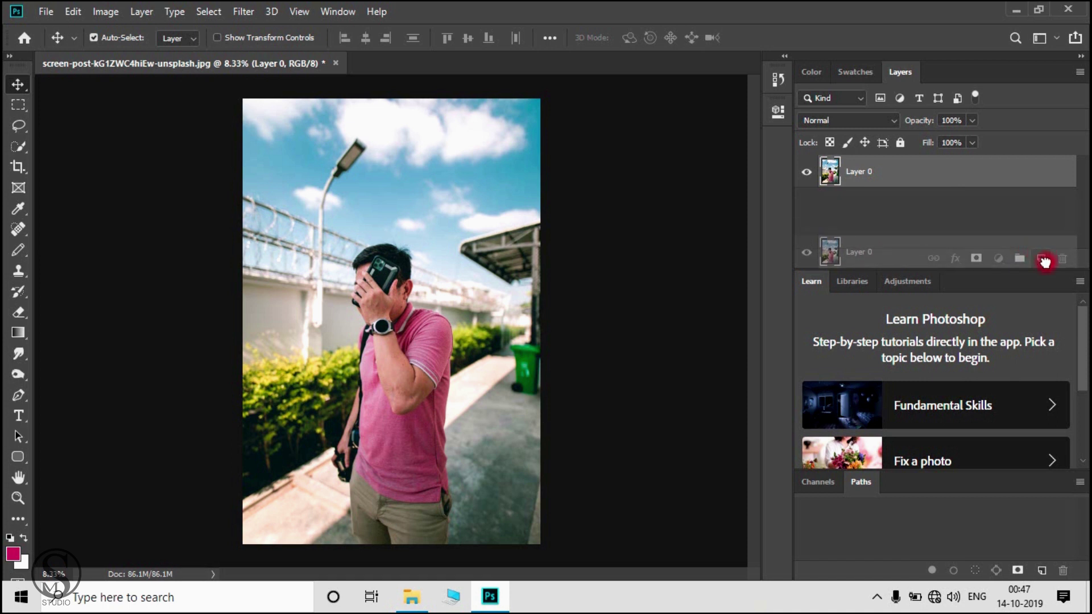
left_click_drag(1045, 259, 1045, 259)
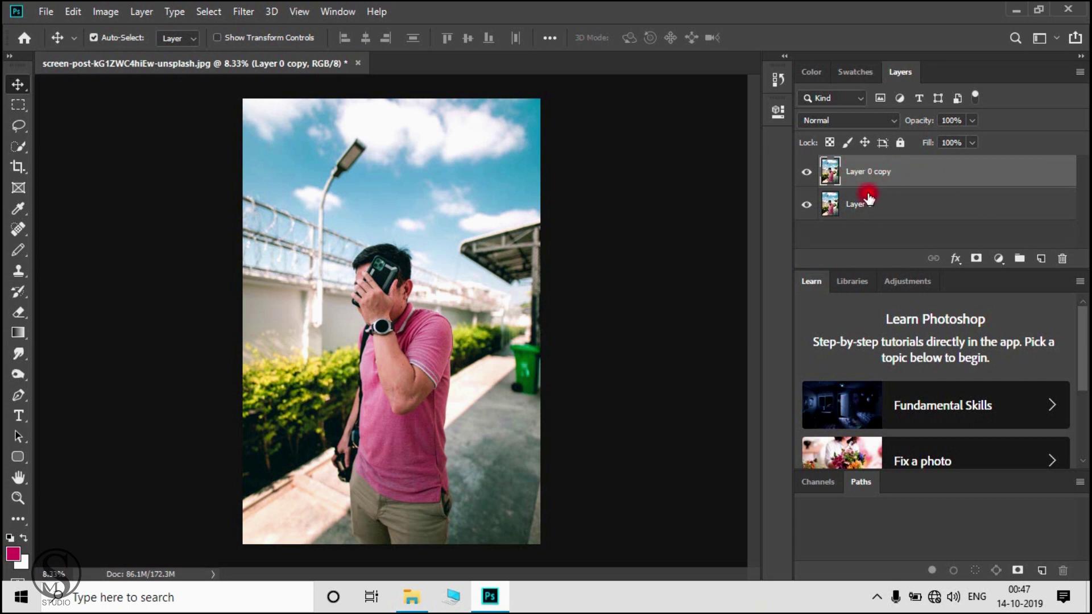
left_click(894, 210)
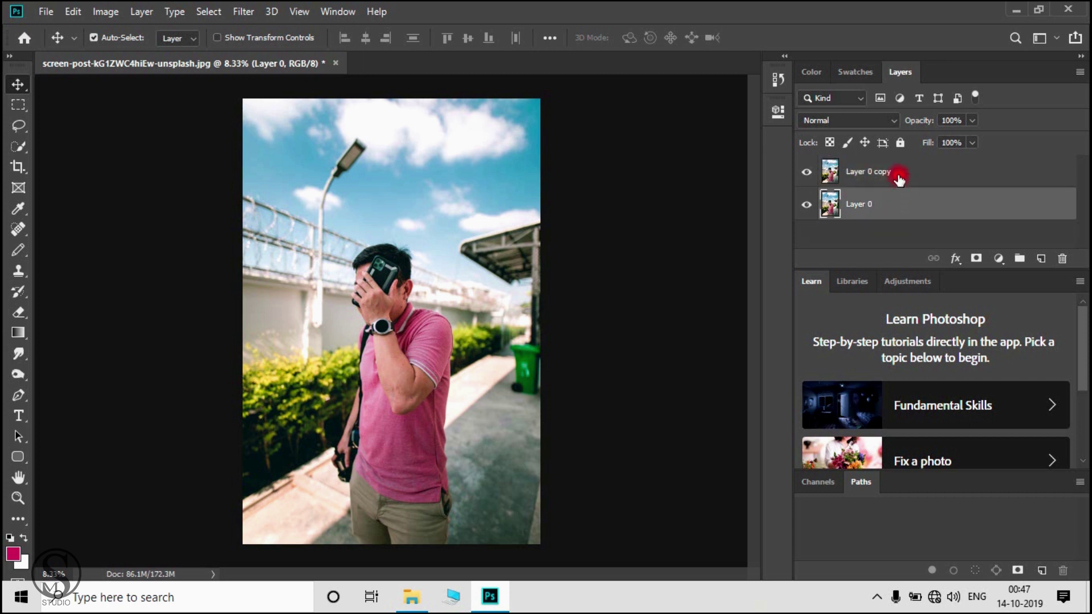
left_click(898, 178)
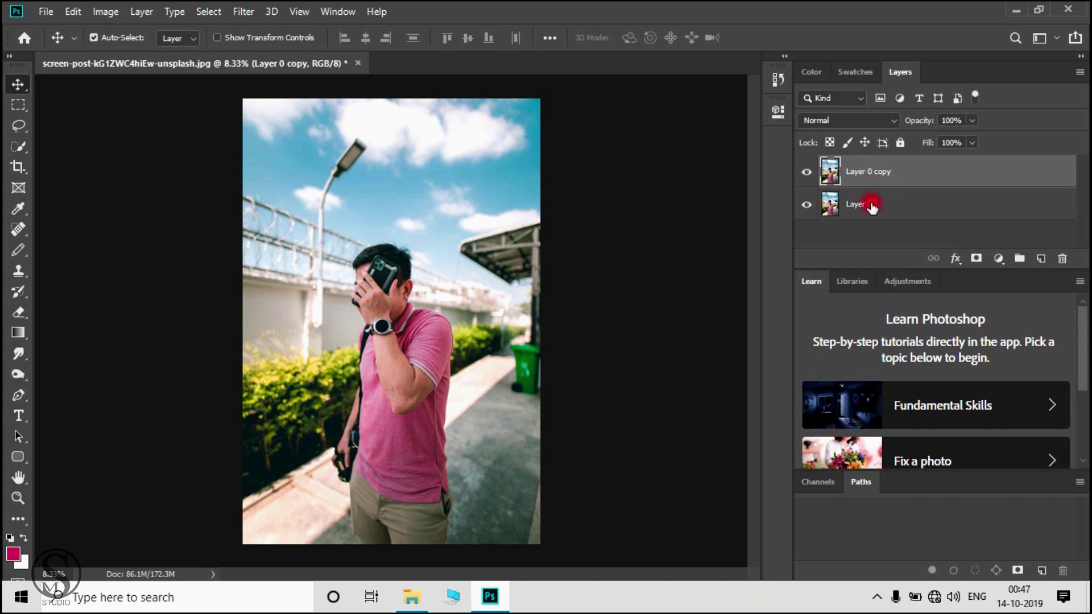
left_click(872, 207)
left_click(860, 178)
left_click(874, 208)
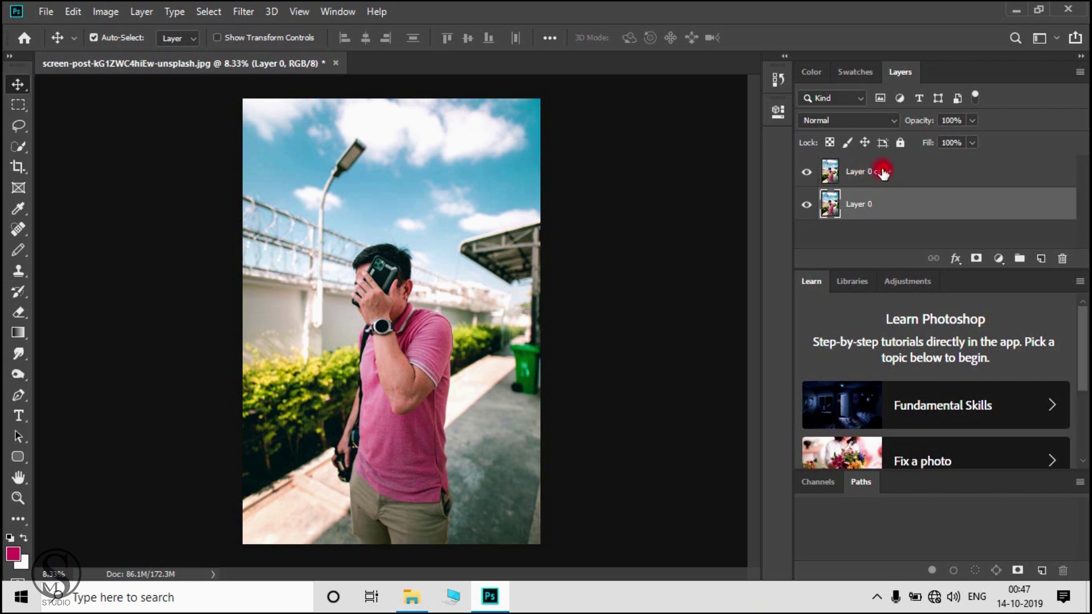
left_click(885, 171)
left_click(876, 173)
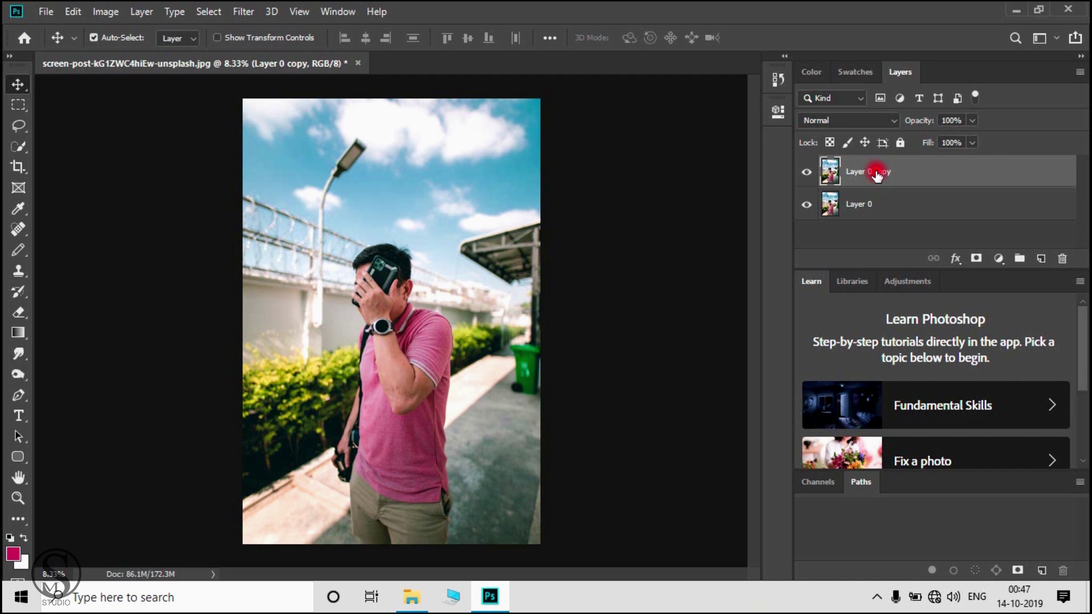
Step: Delete the Layer 0 copy and select Layer 0
key("Delete")
left_click(871, 197)
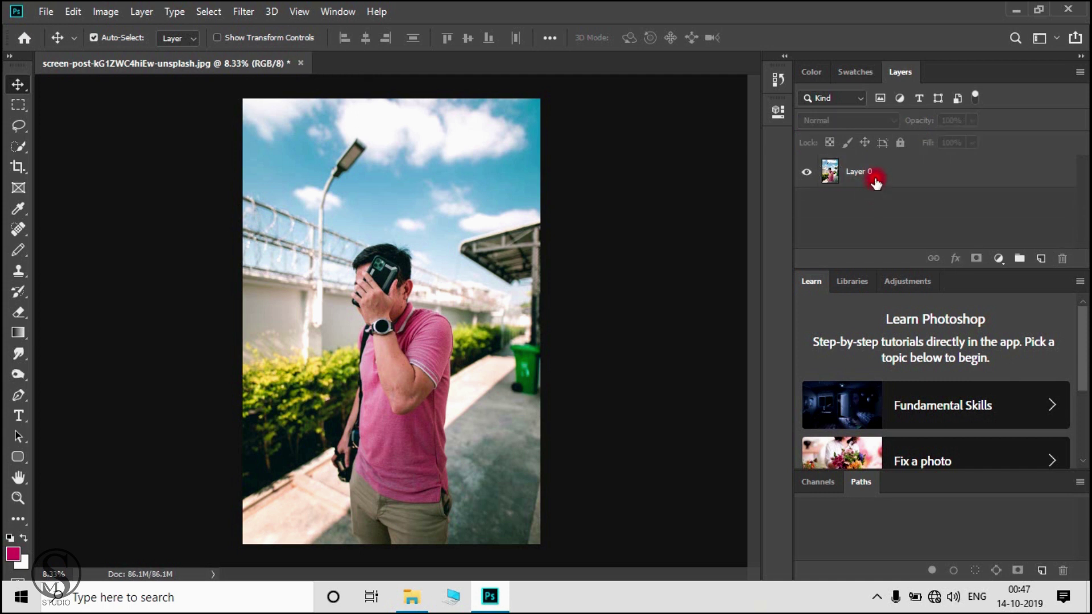
left_click(875, 179)
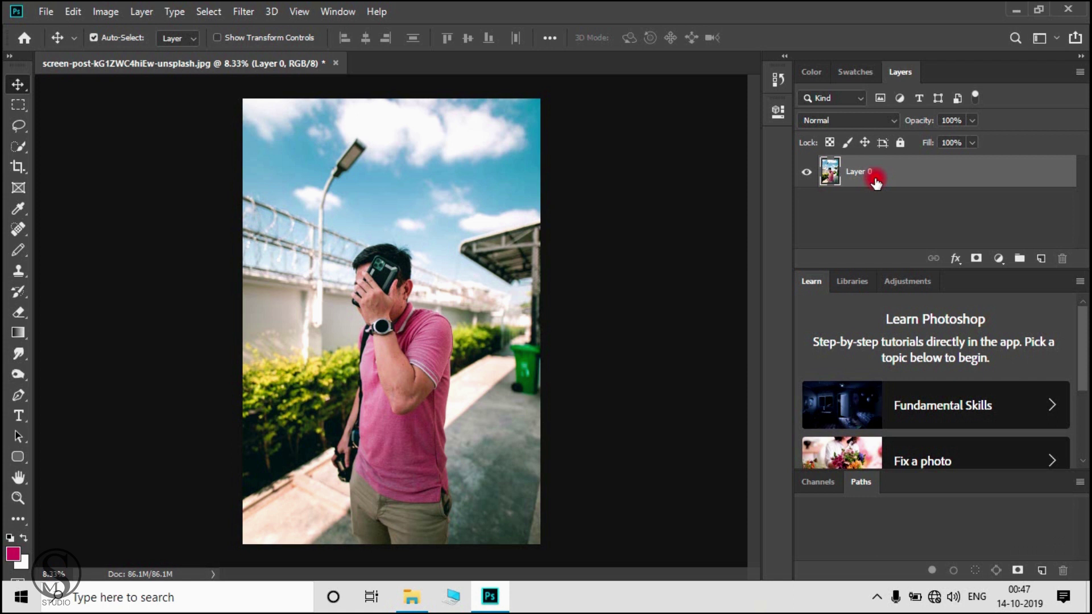
Step: Duplicate Layer 0 once more, select the copy, and delete it with confirmation
key("ctrl+j")
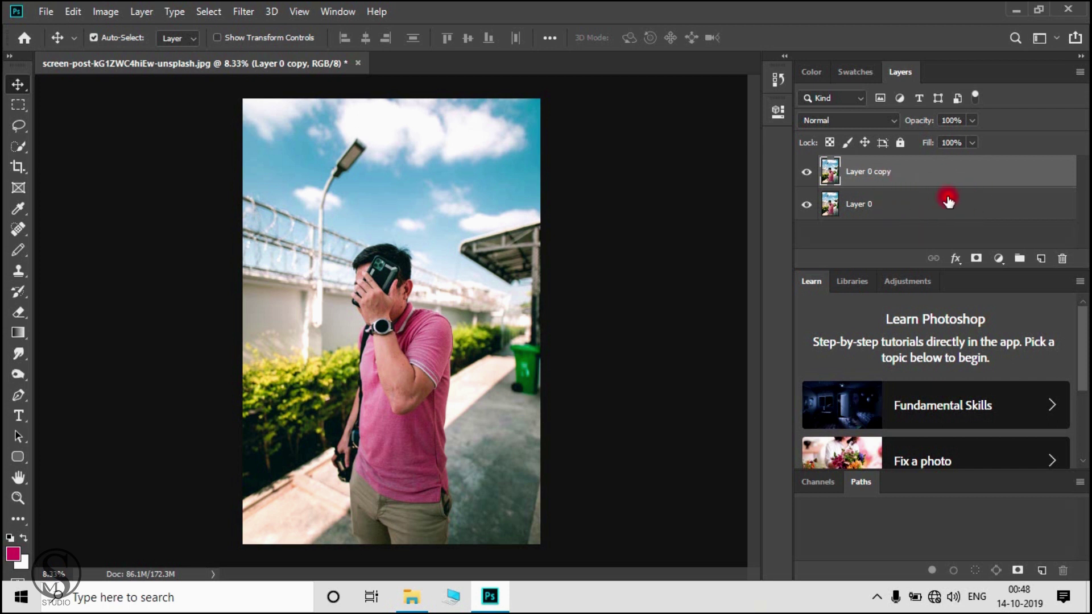
left_click(947, 200)
left_click(897, 172)
left_click(1062, 259)
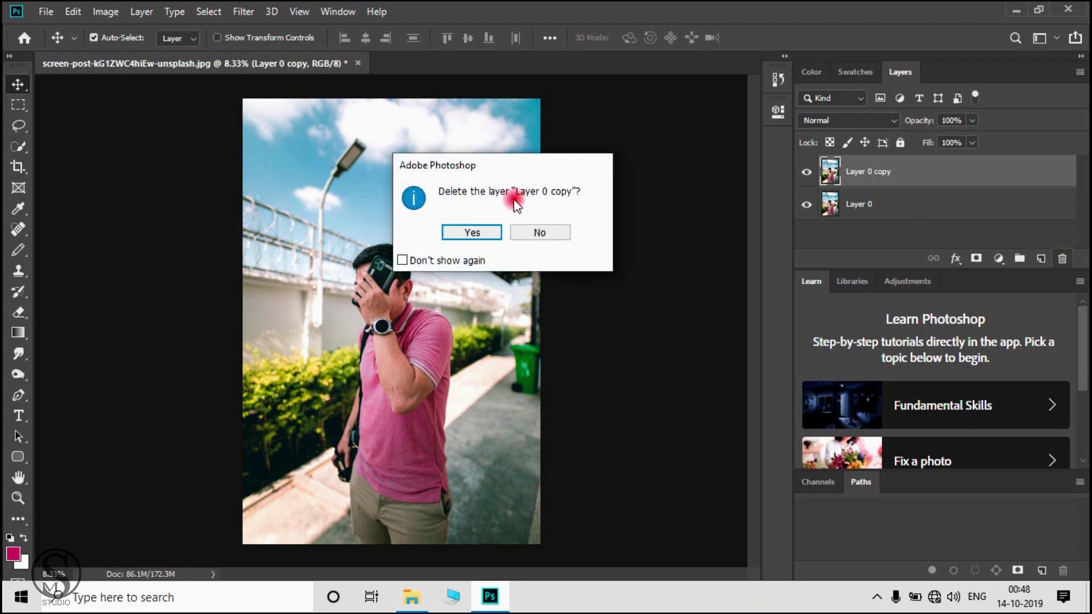
left_click(474, 232)
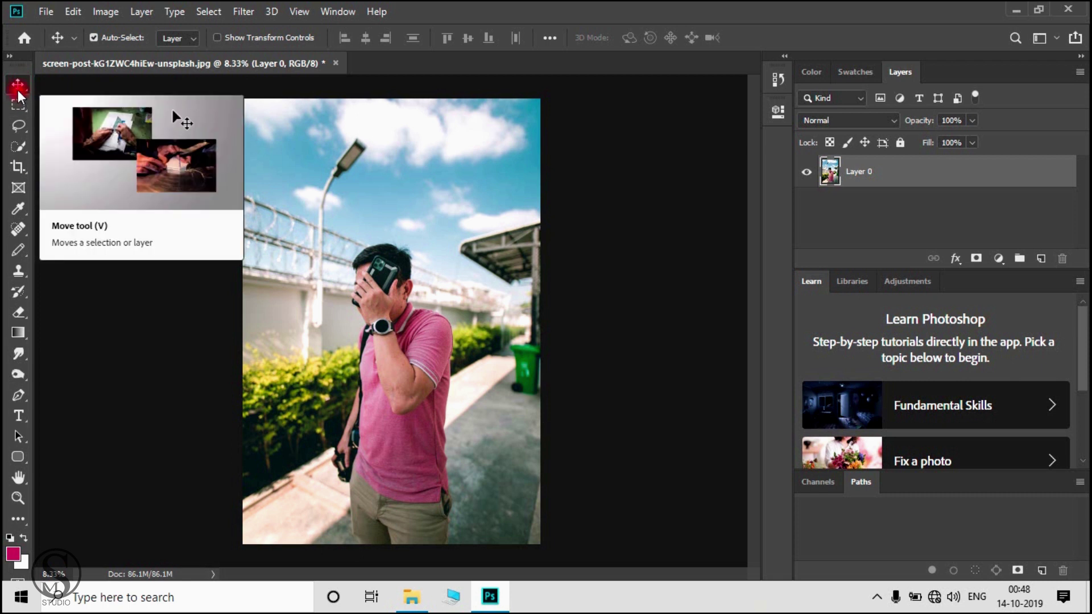
Step: Move the photo around with the Move tool to expose the transparent canvas, and bring it back to cover the whole canvas
left_click_drag(385, 311, 402, 348)
left_click_drag(411, 284, 400, 555)
left_click_drag(370, 429, 416, 243)
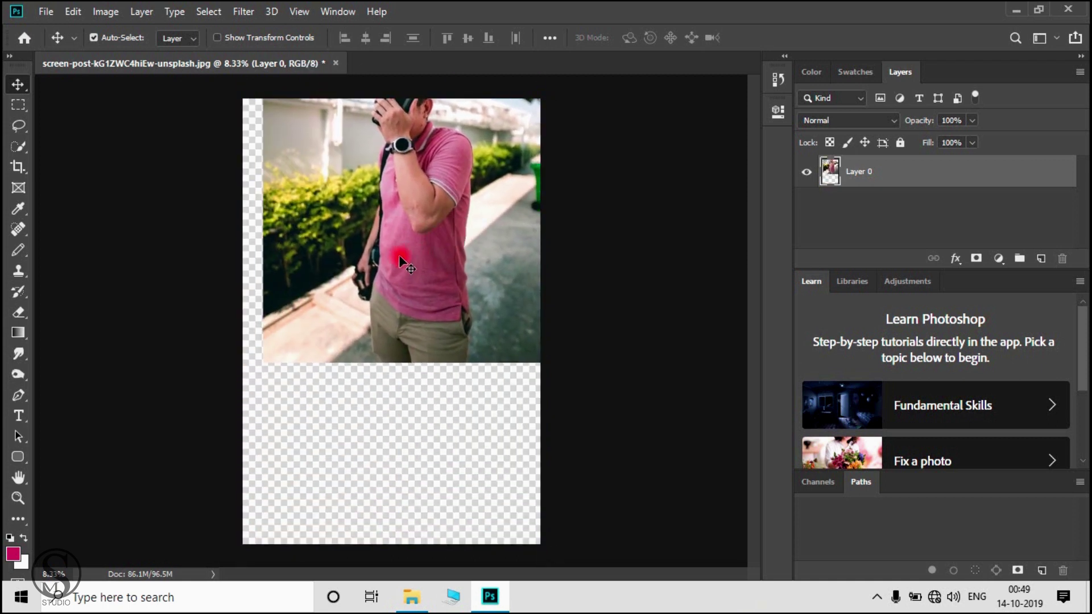
left_click_drag(334, 191, 299, 319)
left_click_drag(380, 296, 394, 362)
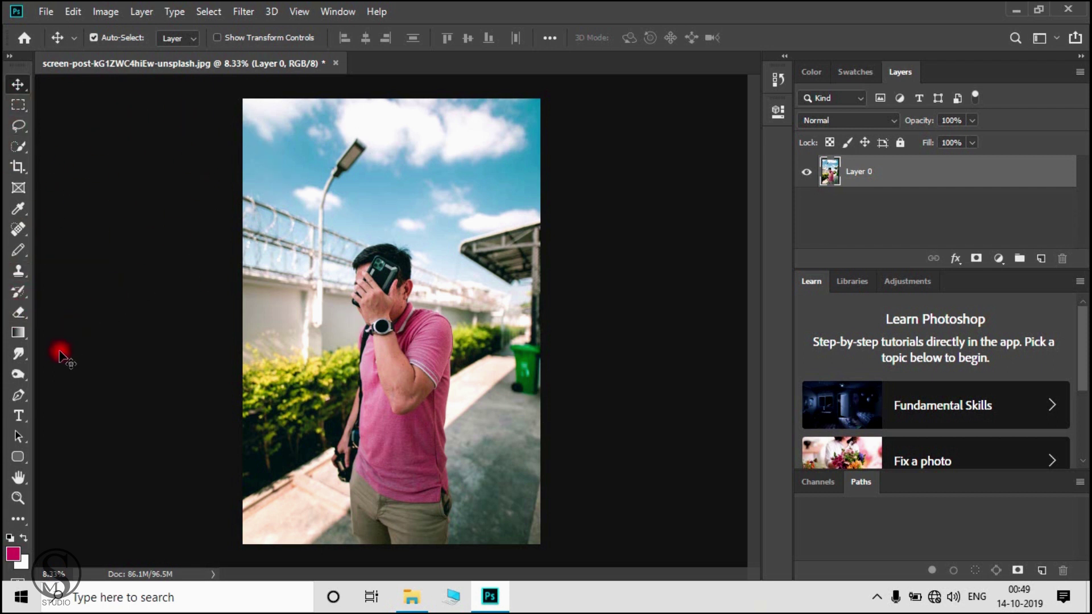
Step: Alternate twice between the Gradient tool and the Move tool, and test the Move tool on the photo
left_click(21, 340)
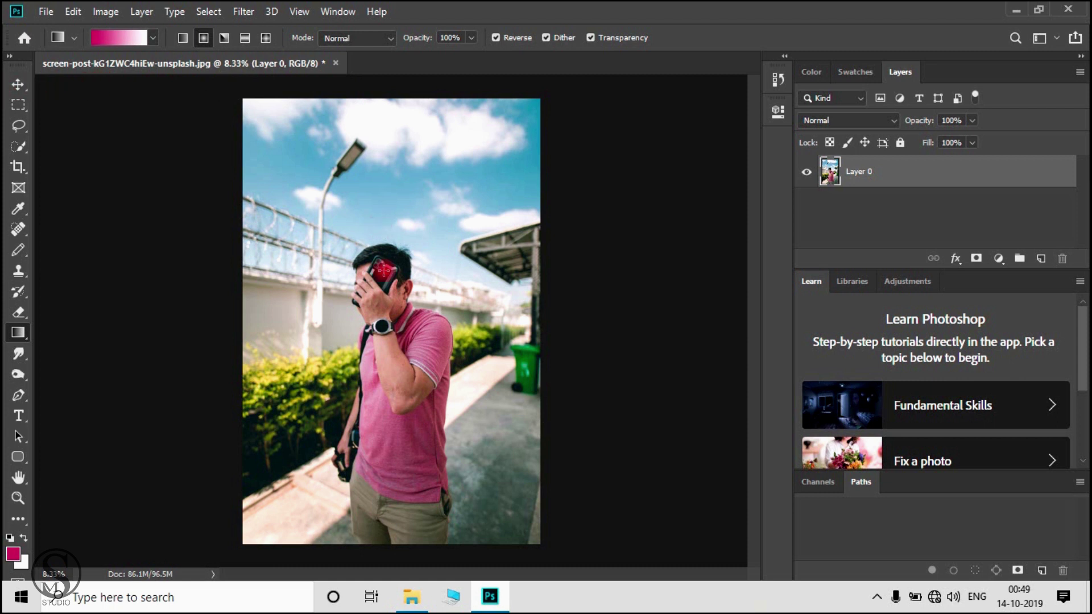
key("v")
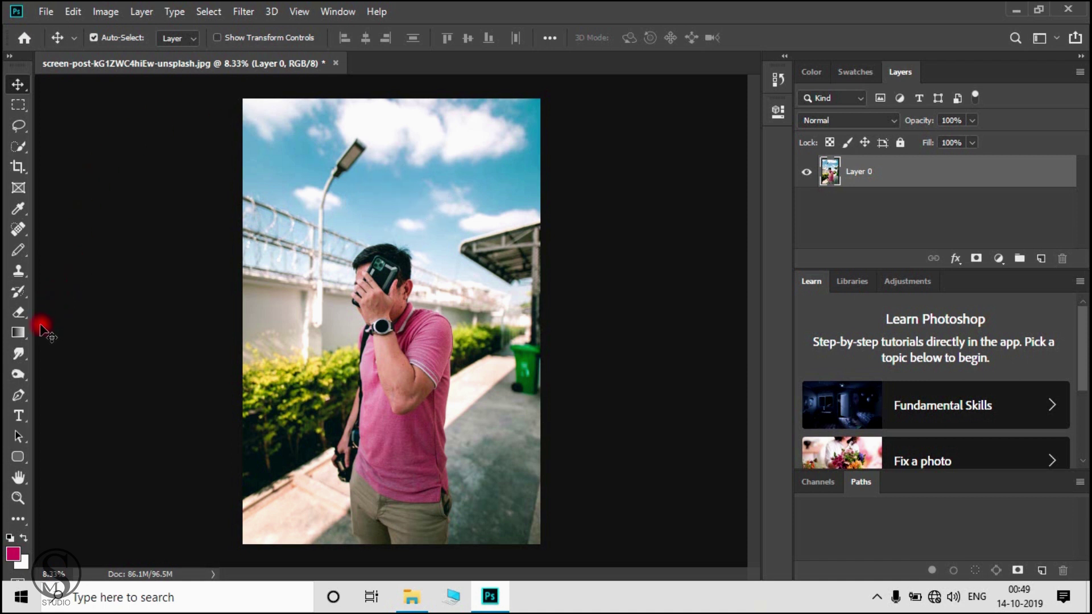
left_click(18, 333)
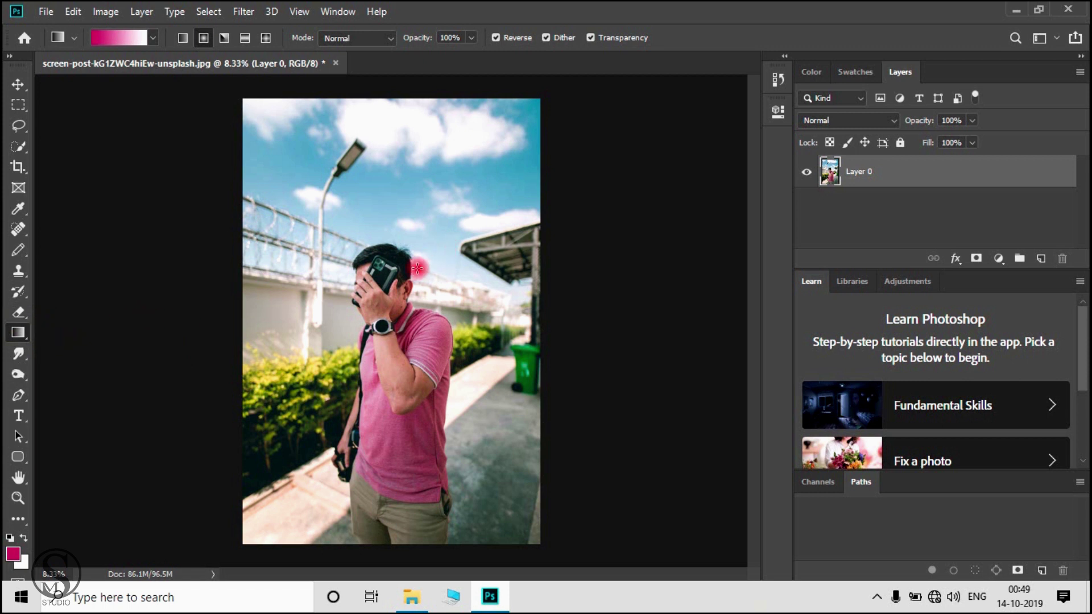
key("v")
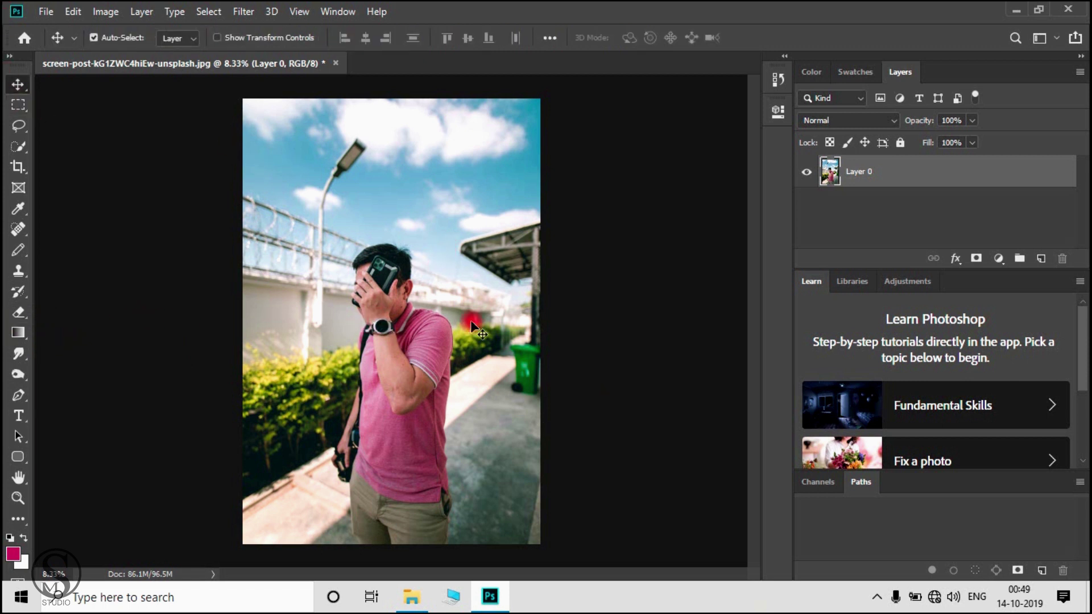
mouse_move(400, 307)
left_mouse_down()
mouse_move(502, 300)
mouse_move(329, 317)
mouse_move(516, 321)
mouse_move(340, 310)
mouse_move(478, 309)
mouse_move(334, 301)
mouse_move(371, 295)
mouse_move(381, 305)
left_mouse_up()
Step: Lower Layer 0's opacity to 0%, restore it to 100%, and deselect the layer
left_click(973, 121)
left_click_drag(968, 143, 779, 151)
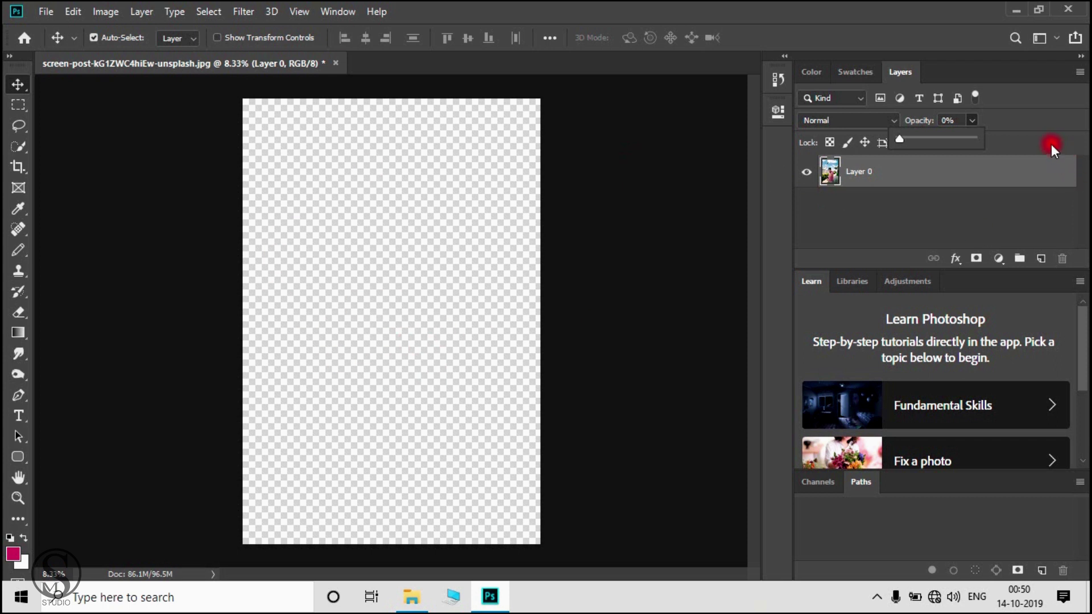
left_click_drag(899, 139, 985, 143)
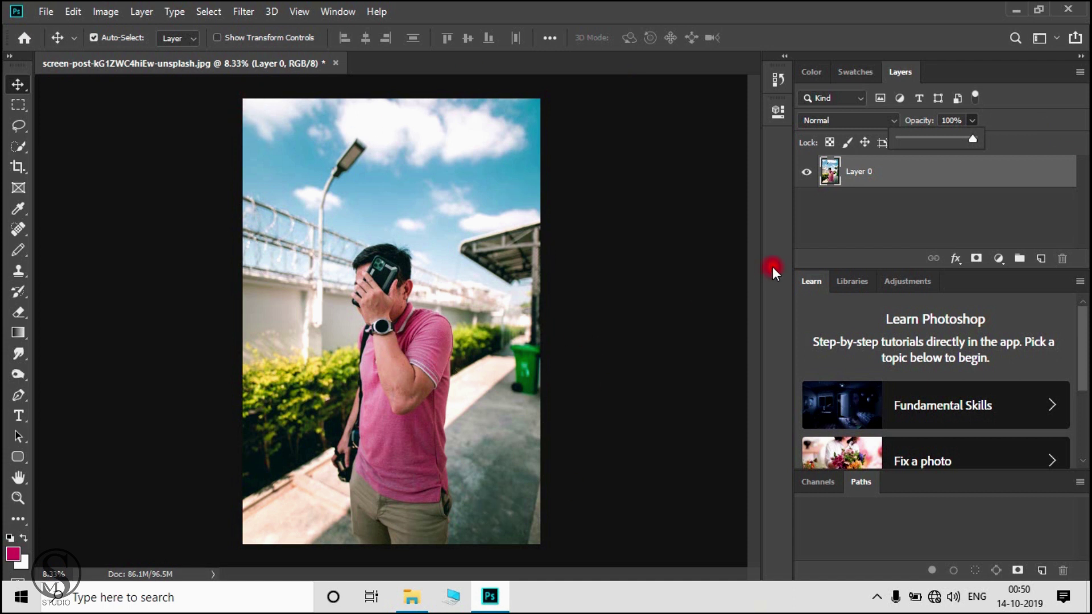
left_click(893, 224)
left_click(893, 223)
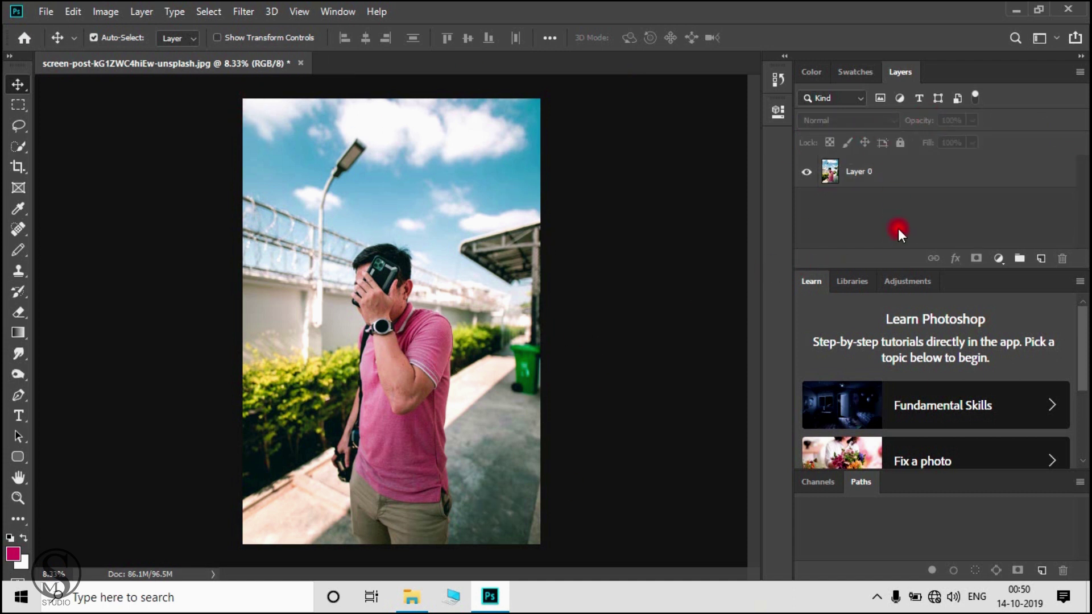
Step: Select Layer 0, view the available blending modes, and keep the mode at Normal
left_click(862, 173)
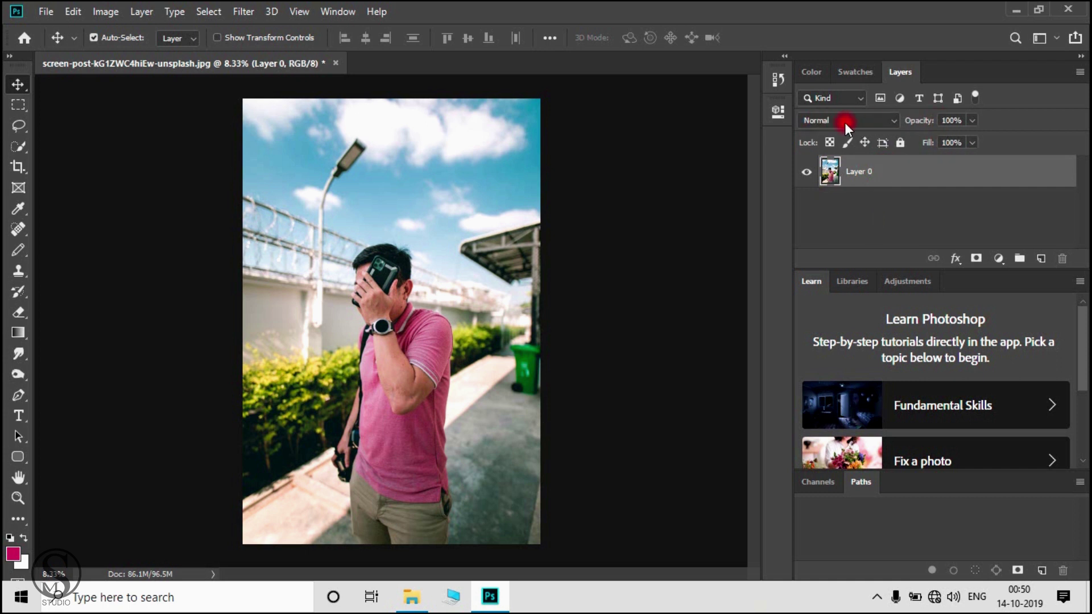
left_click(827, 120)
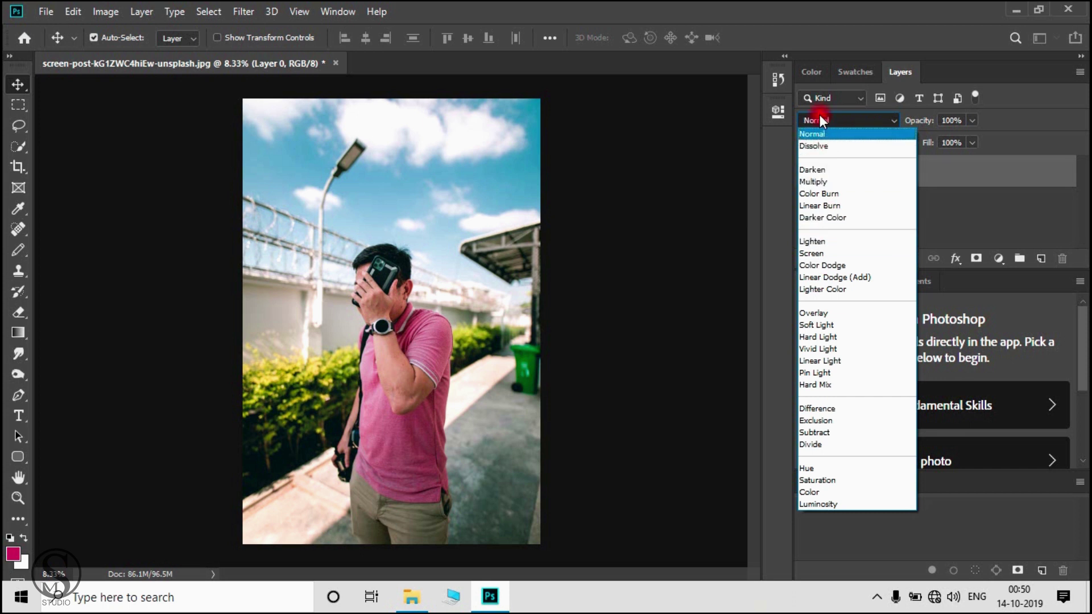
left_click(812, 136)
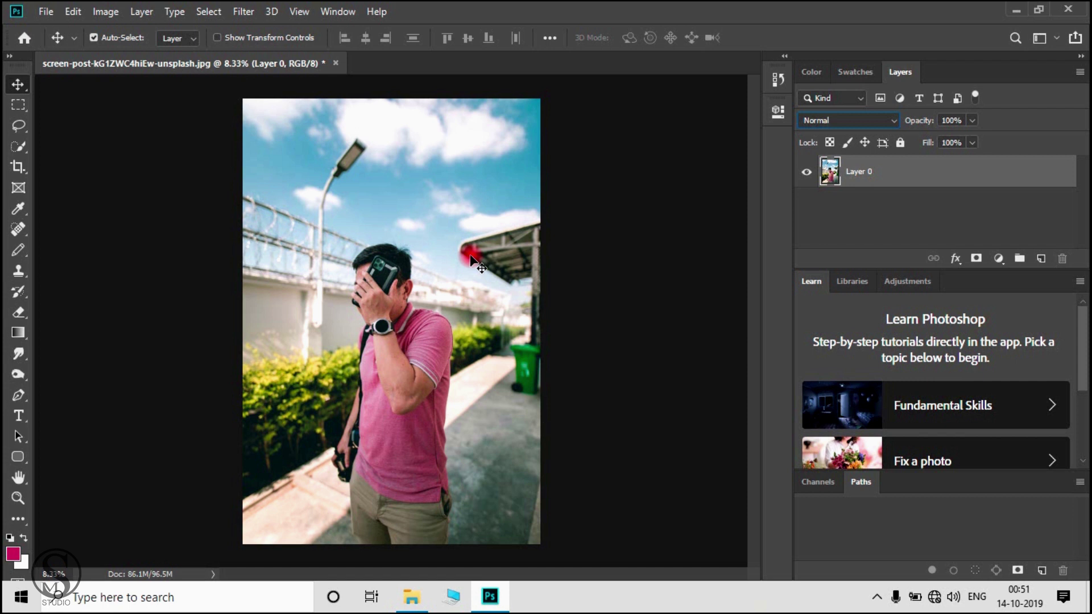
Step: Try to save the document as a Photoshop (PSD) file with layers in the CLASS 01 folder
left_click(45, 12)
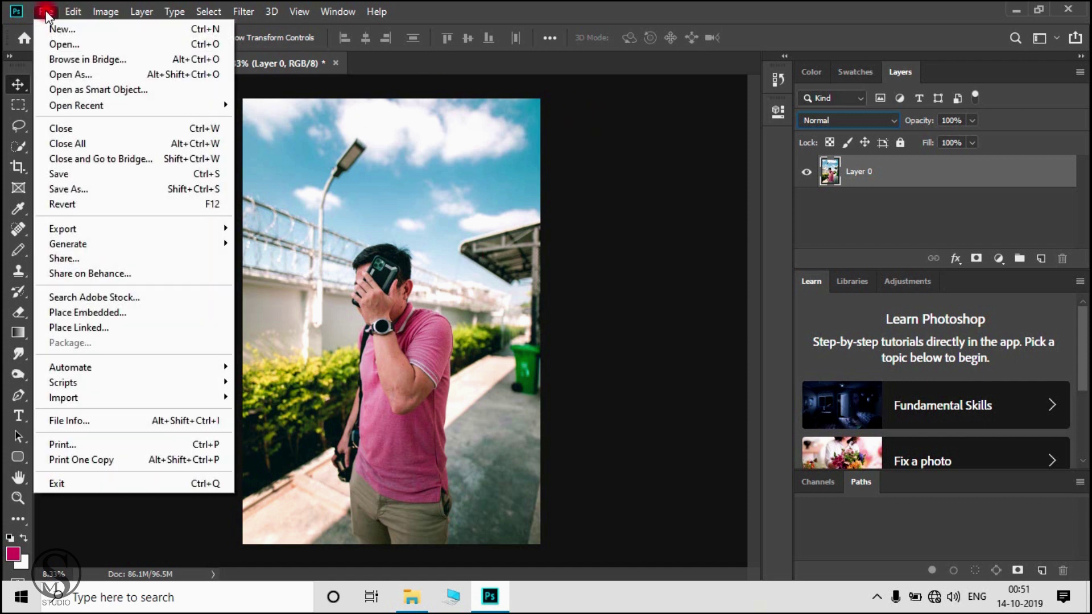
left_click(80, 189)
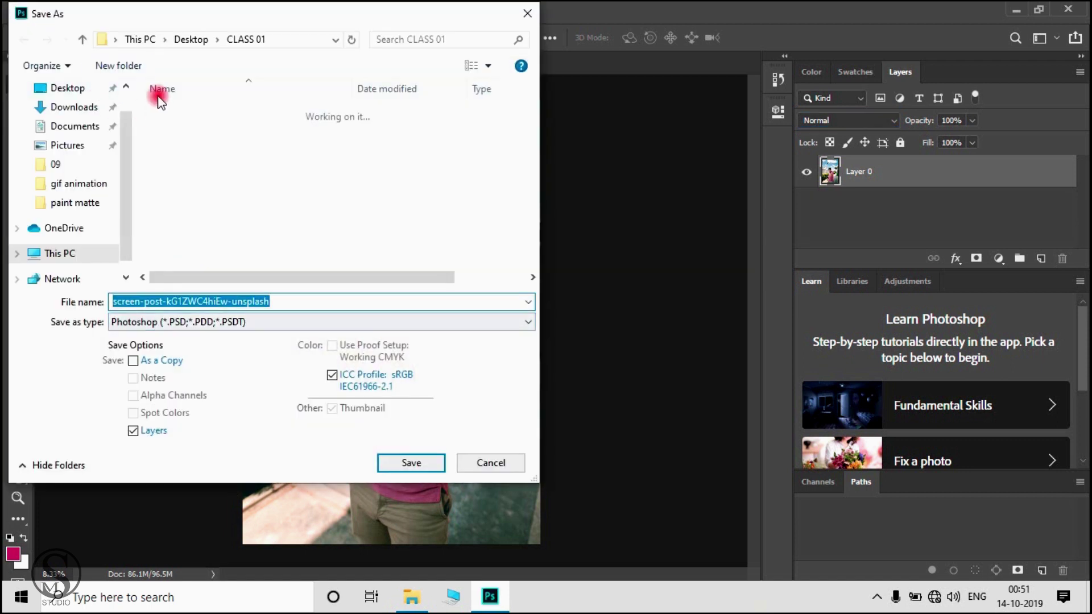
left_click(410, 464)
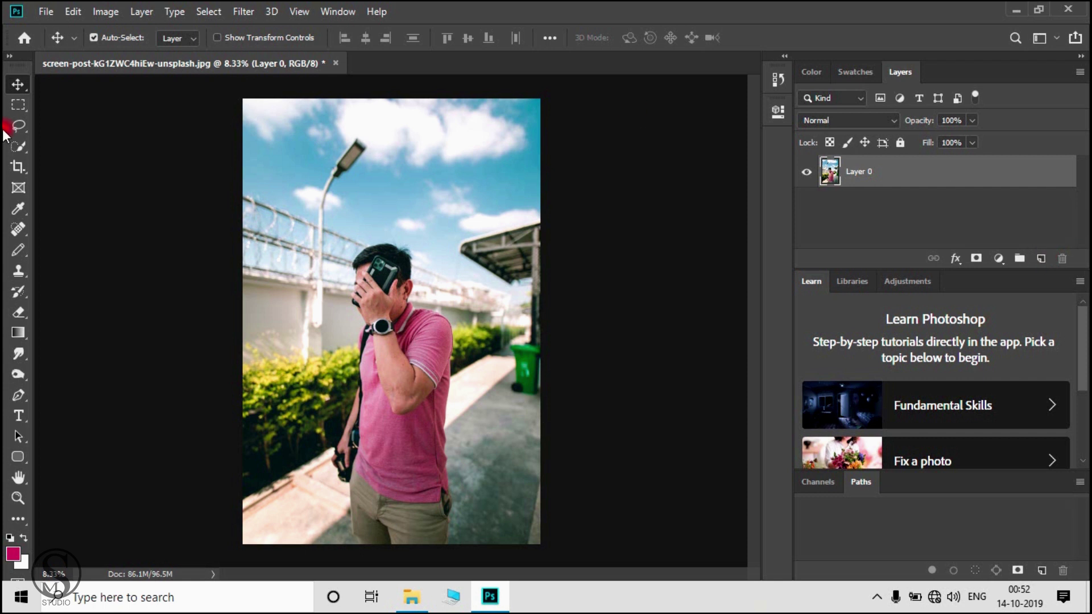
left_click(876, 206)
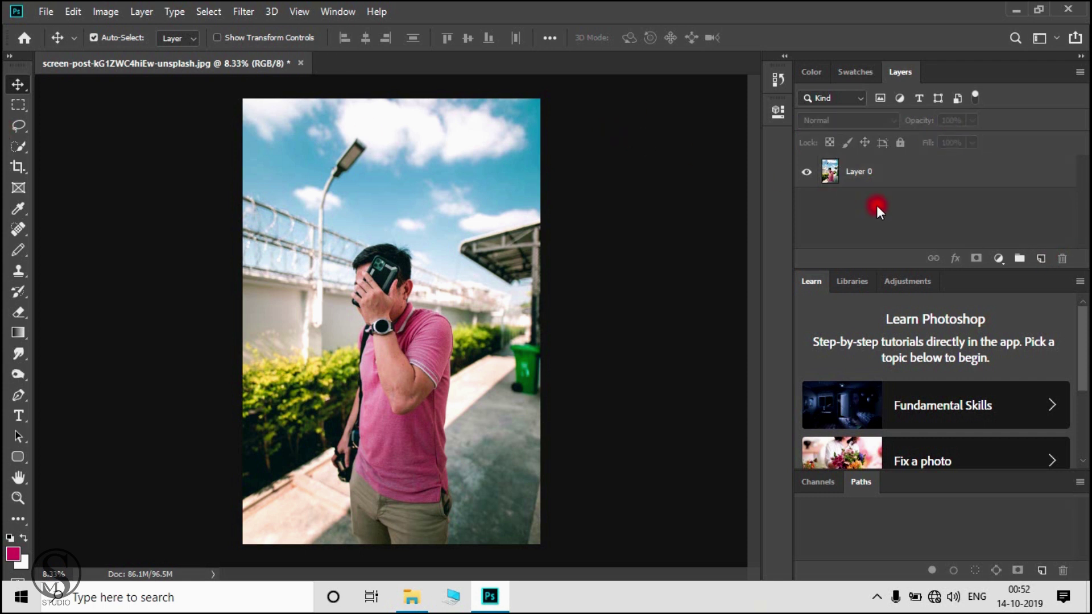
left_click(827, 174)
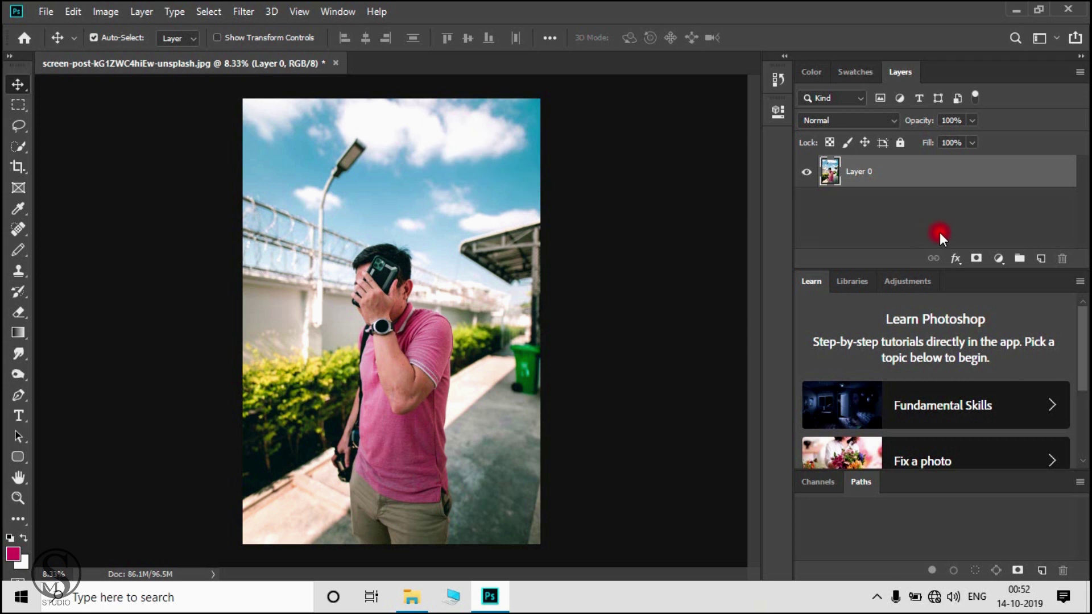
left_click(878, 231)
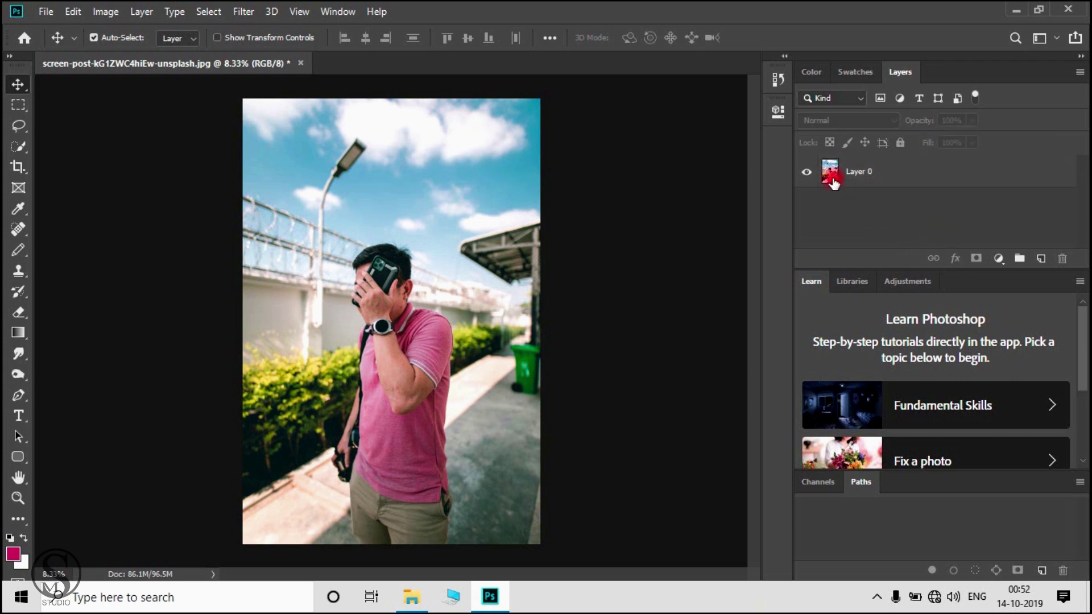
left_click(850, 179)
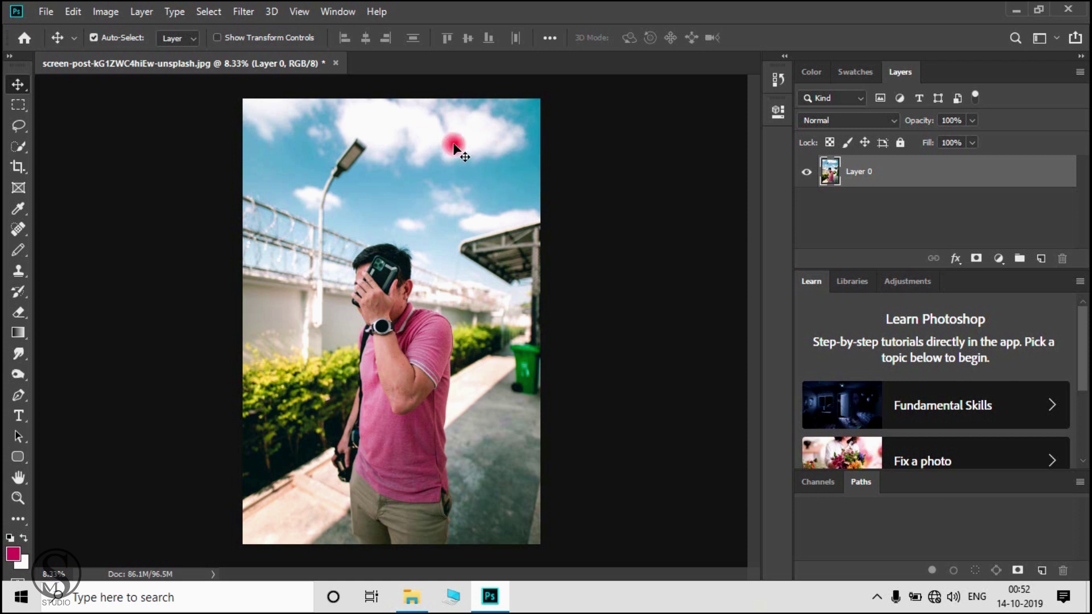
Step: Activate the Pencil tool and enlarge its tip to 400 px
key("b")
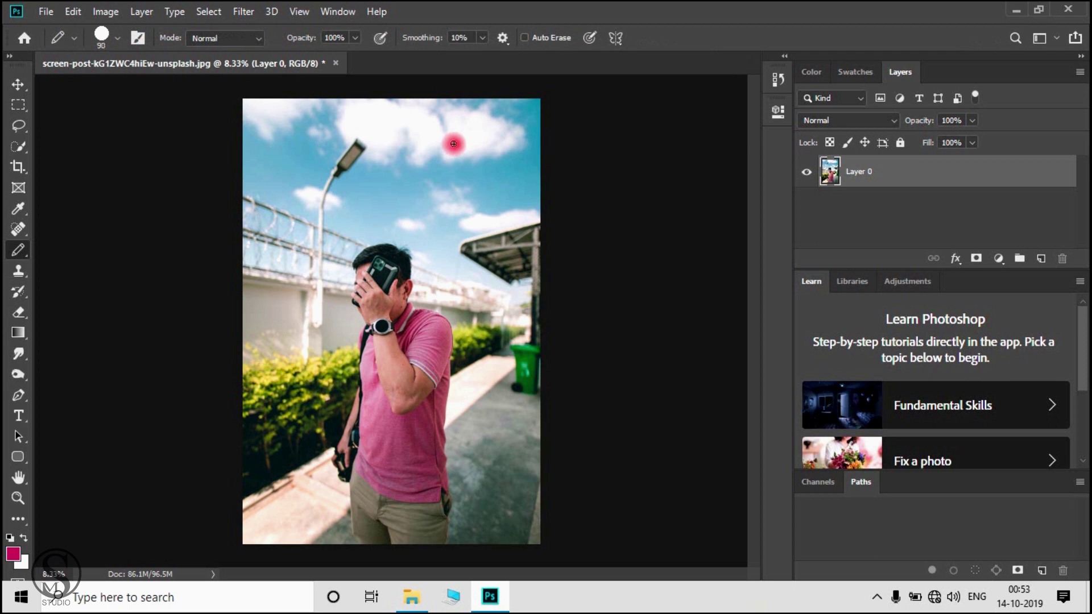
key("bracketright")
key("bracketright")
key("bracketright")
key("bracketright")
key("bracketright")
key("bracketright")
key("bracketright")
key("bracketright")
key("bracketright")
key("bracketleft")
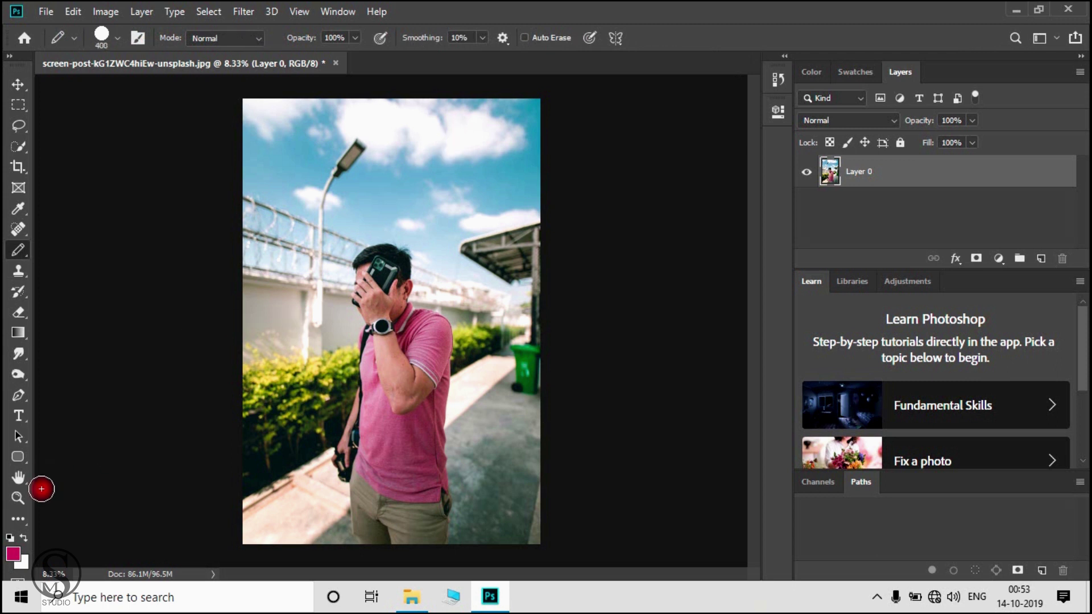
Step: Set the foreground color to bright red, f41414
left_click(13, 554)
left_click_drag(881, 380, 902, 165)
left_click(853, 194)
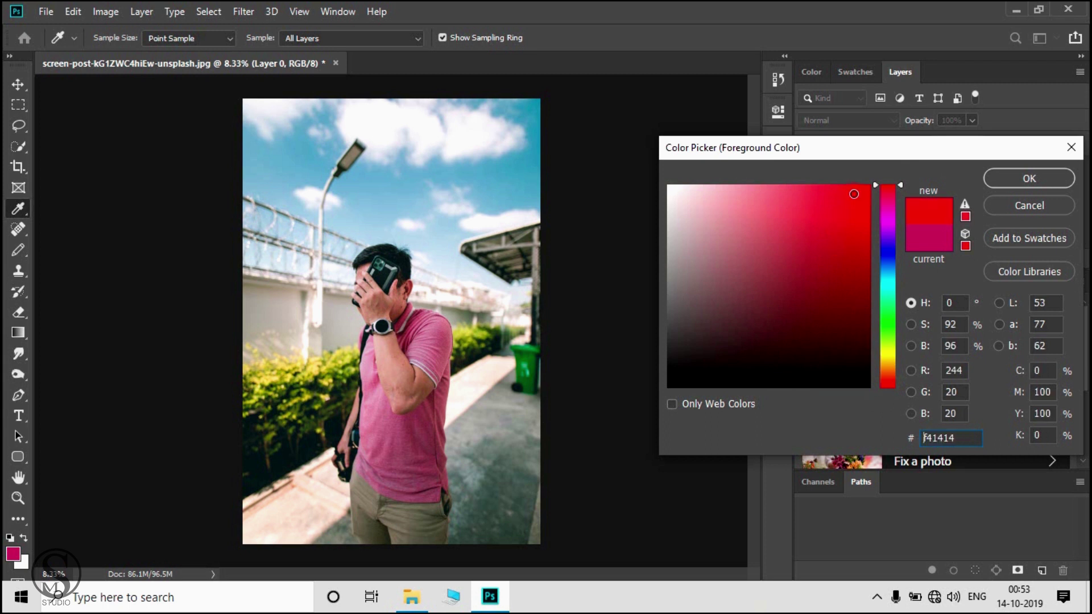
left_click(1029, 179)
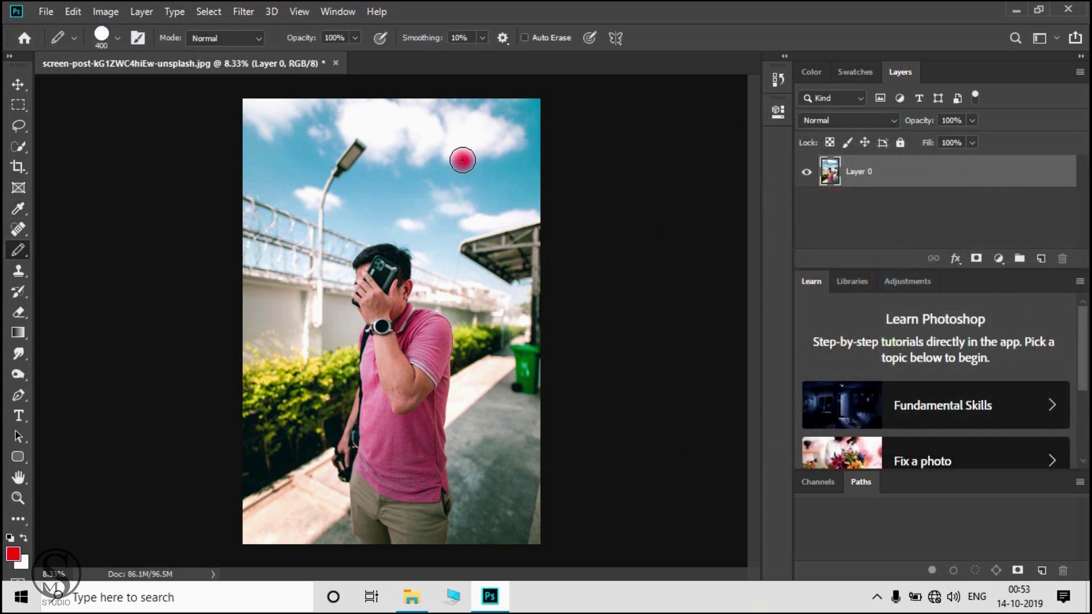
Step: Paint a soft red blob over the clouds at the top of the photo with the Brush tool at 600 px
right_click(18, 250)
left_click(86, 250)
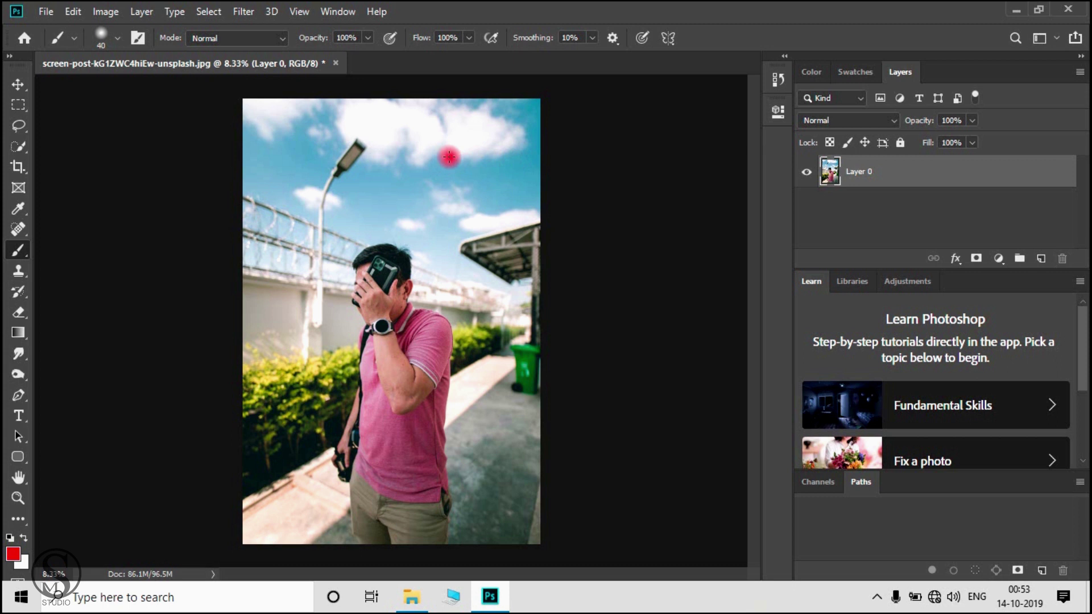
key("bracketright")
key("bracketright")
key("bracketright")
key("bracketright")
key("bracketright")
key("bracketright")
key("bracketright")
key("bracketright")
key("bracketright")
key("bracketright")
key("bracketright")
key("bracketright")
key("bracketright")
key("bracketright")
key("bracketright")
mouse_move(449, 157)
left_mouse_down()
mouse_move(509, 158)
mouse_move(447, 137)
mouse_move(441, 123)
mouse_move(432, 143)
mouse_move(442, 158)
mouse_move(485, 165)
mouse_move(484, 153)
mouse_move(459, 159)
mouse_move(416, 137)
mouse_move(448, 160)
left_mouse_up()
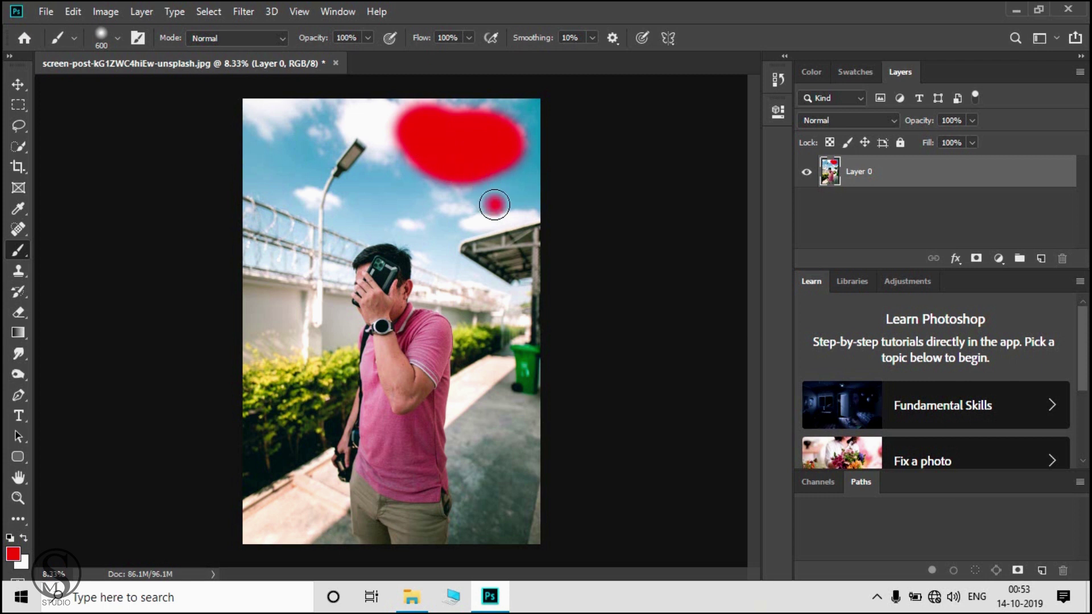
Step: Erase the red blob and the sky beneath it on Layer 0 with the Eraser tool at 700 px
left_click(18, 85)
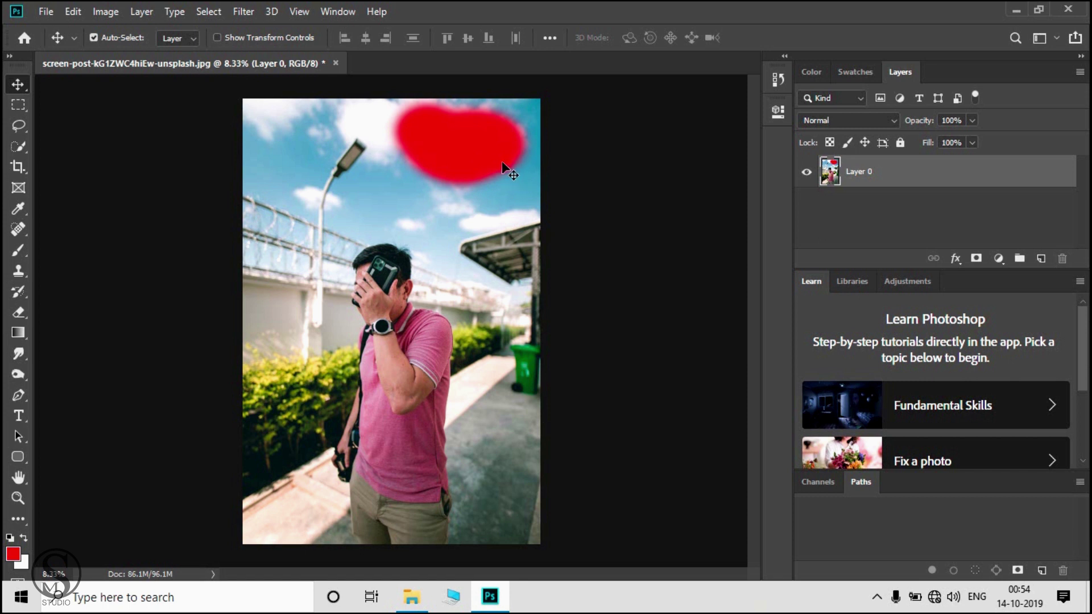
key("e")
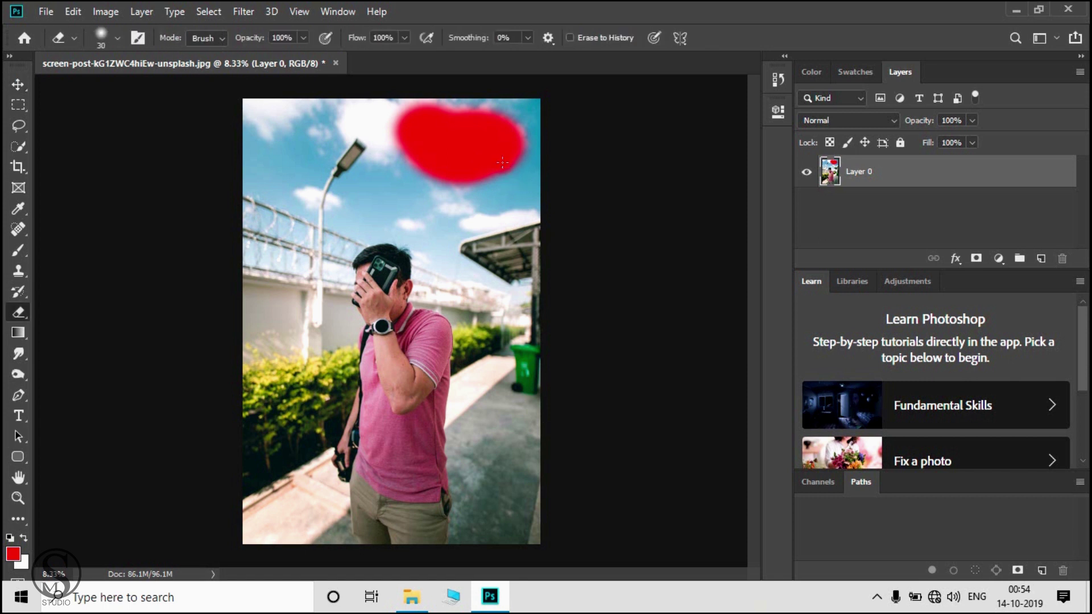
key("bracketright")
key("bracketright")
key("bracketright")
key("bracketright")
key("bracketright")
key("bracketright")
key("bracketright")
key("bracketright")
key("bracketright")
key("bracketright")
key("bracketright")
key("bracketright")
key("bracketright")
key("bracketright")
mouse_move(503, 163)
left_mouse_down()
mouse_move(464, 165)
mouse_move(504, 159)
mouse_move(507, 145)
mouse_move(428, 116)
mouse_move(414, 133)
mouse_move(430, 170)
mouse_move(461, 179)
mouse_move(482, 166)
mouse_move(463, 139)
mouse_move(426, 155)
mouse_move(427, 169)
mouse_move(399, 145)
mouse_move(396, 120)
mouse_move(424, 107)
mouse_move(495, 125)
mouse_move(513, 151)
mouse_move(436, 80)
mouse_move(393, 129)
mouse_move(408, 180)
mouse_move(490, 194)
mouse_move(515, 178)
left_mouse_up()
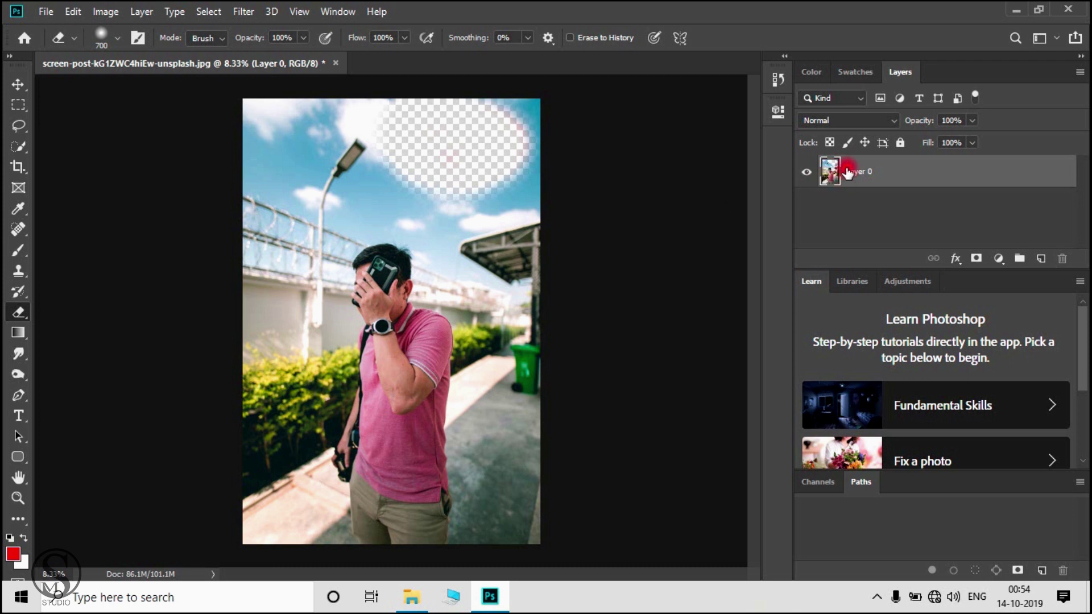
Step: Return to the Move tool and undo the erasing on Layer 0
left_click(16, 80)
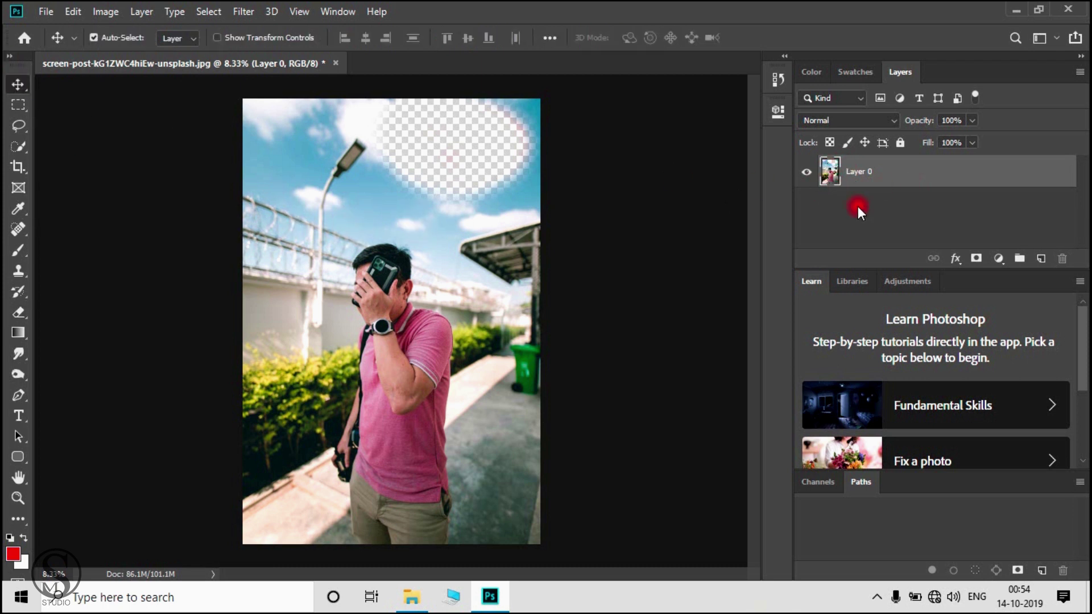
key("ctrl+z")
key("ctrl+z")
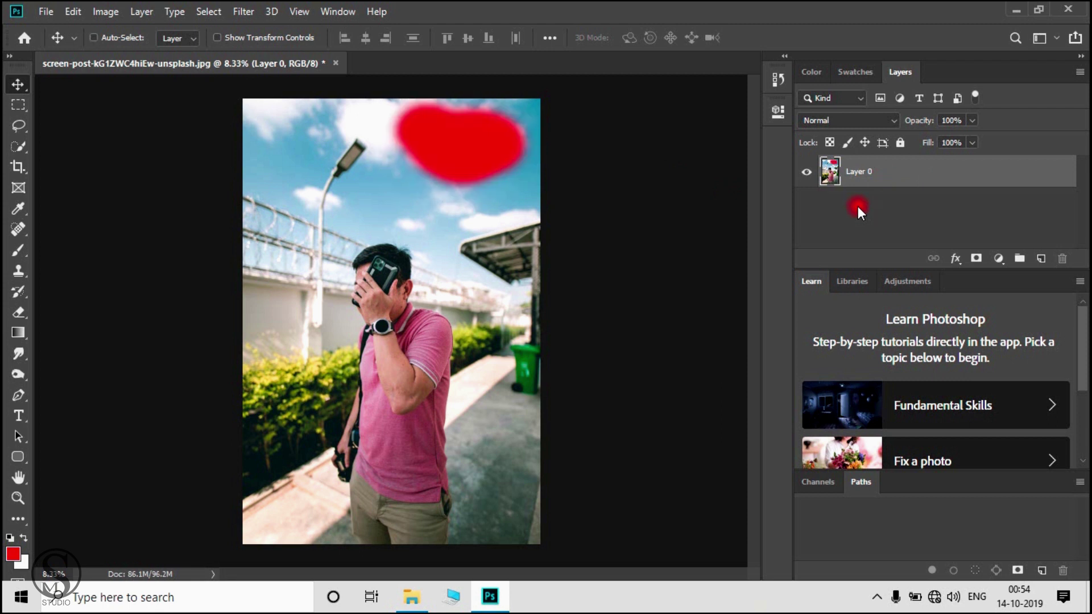
Step: Undo the red brush paint on Layer 0
key("ctrl+z")
Step: Duplicate Layer 0 and delete the duplicate layer
key("ctrl+j")
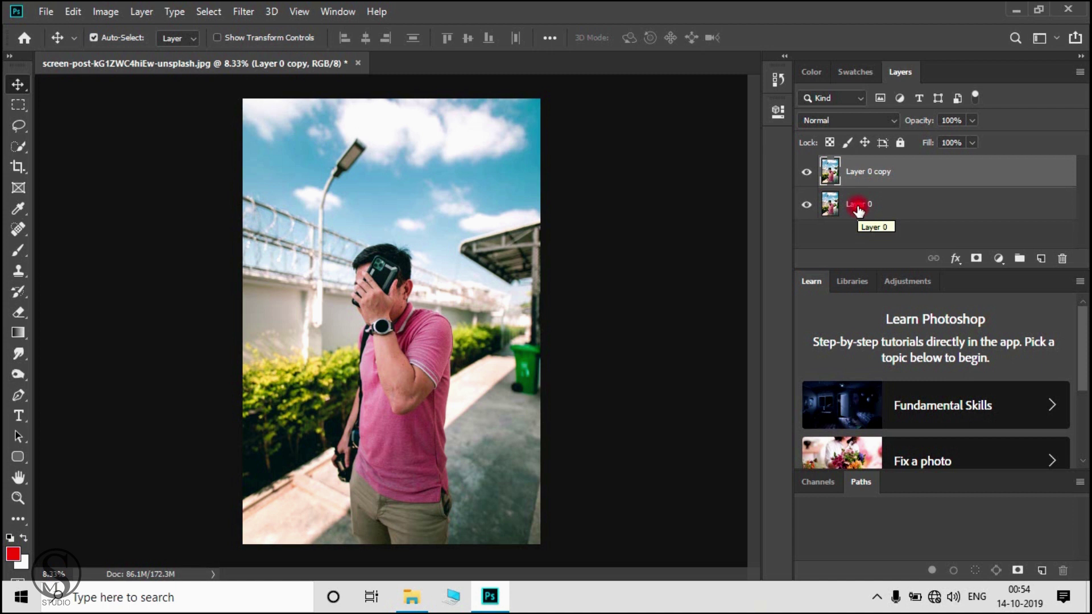
left_click(858, 210)
left_click(886, 168)
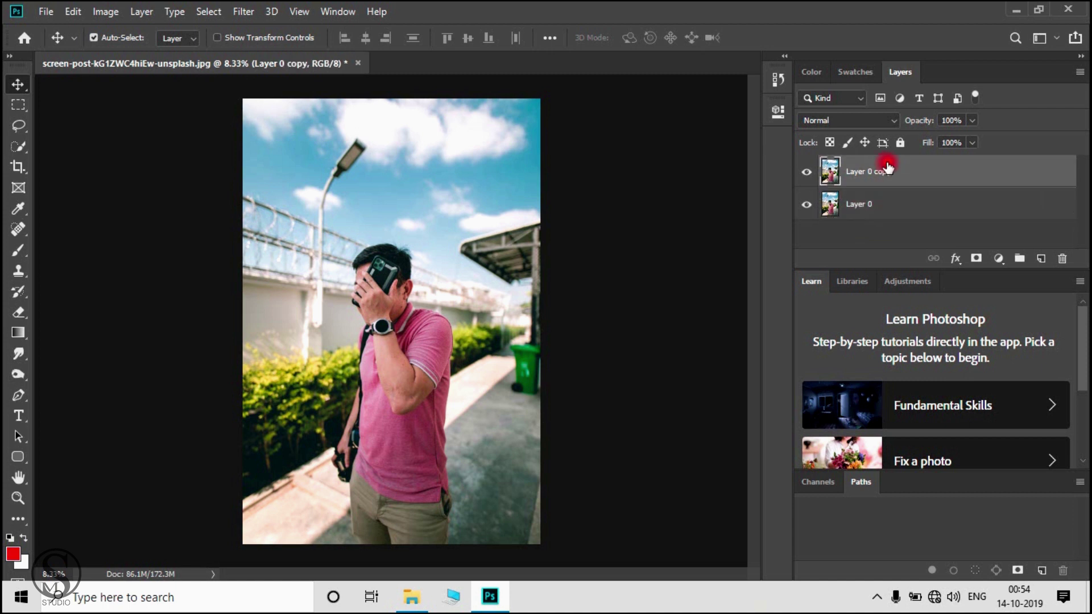
key("Delete")
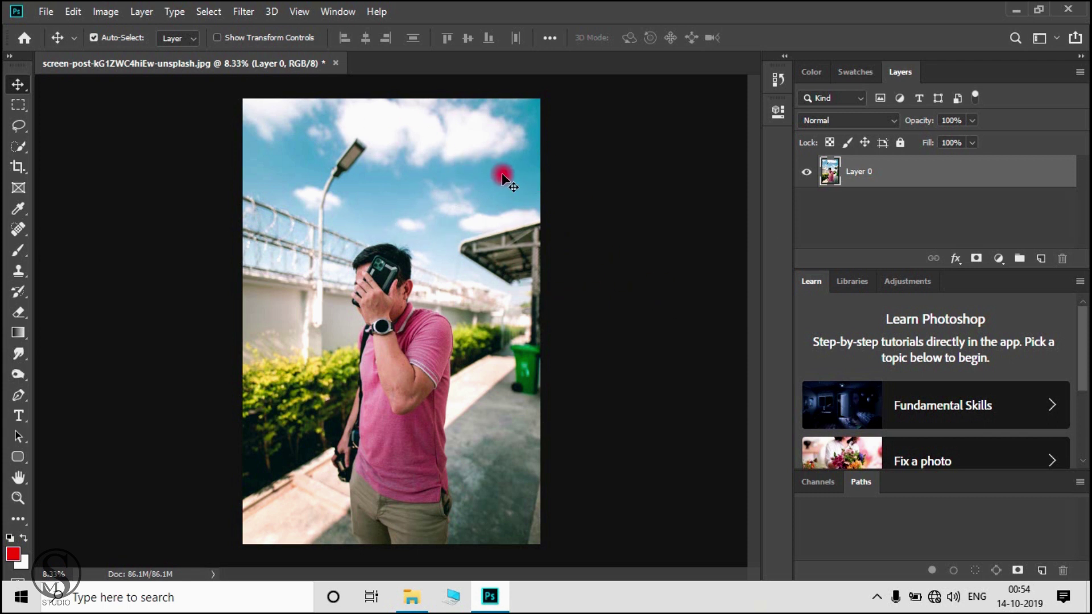
Step: Create an empty layer above Layer 0 and paint a soft red blob over the clouds on it with the 600 px Brush
left_click(946, 234)
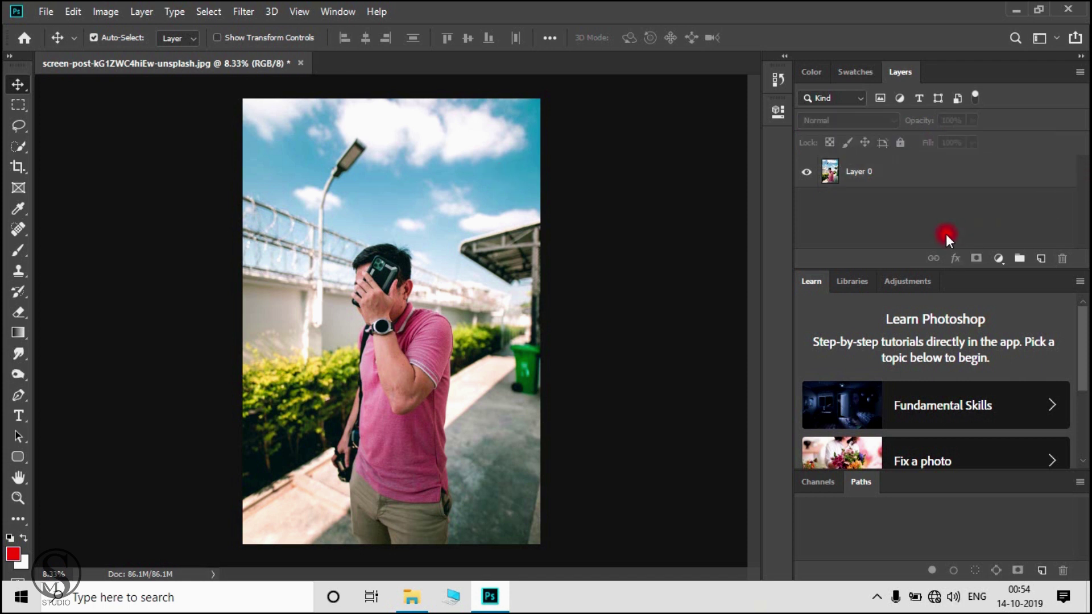
left_click(859, 170)
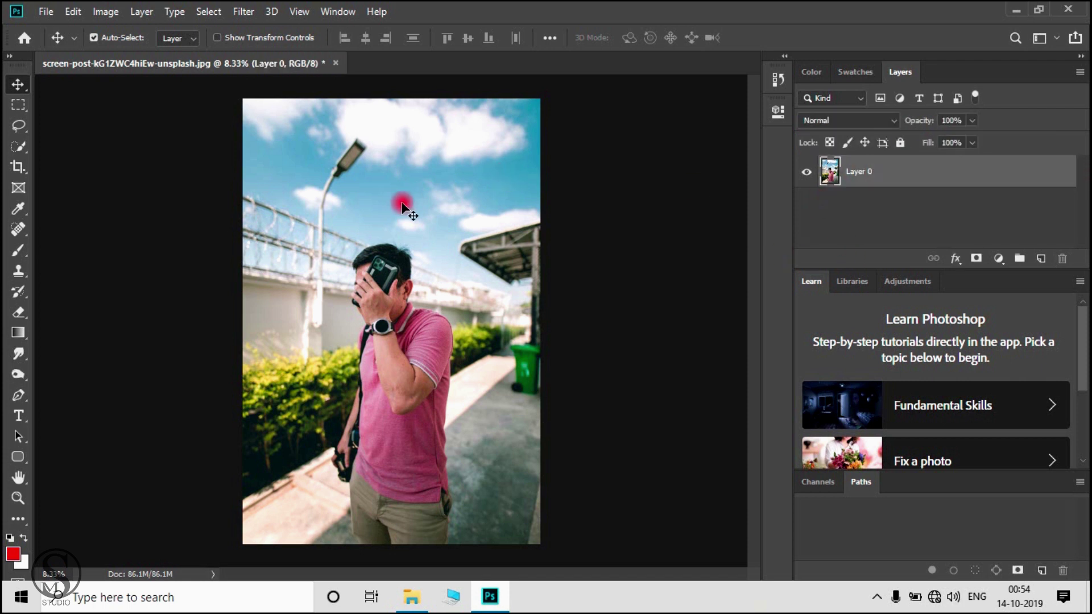
left_click(1042, 265)
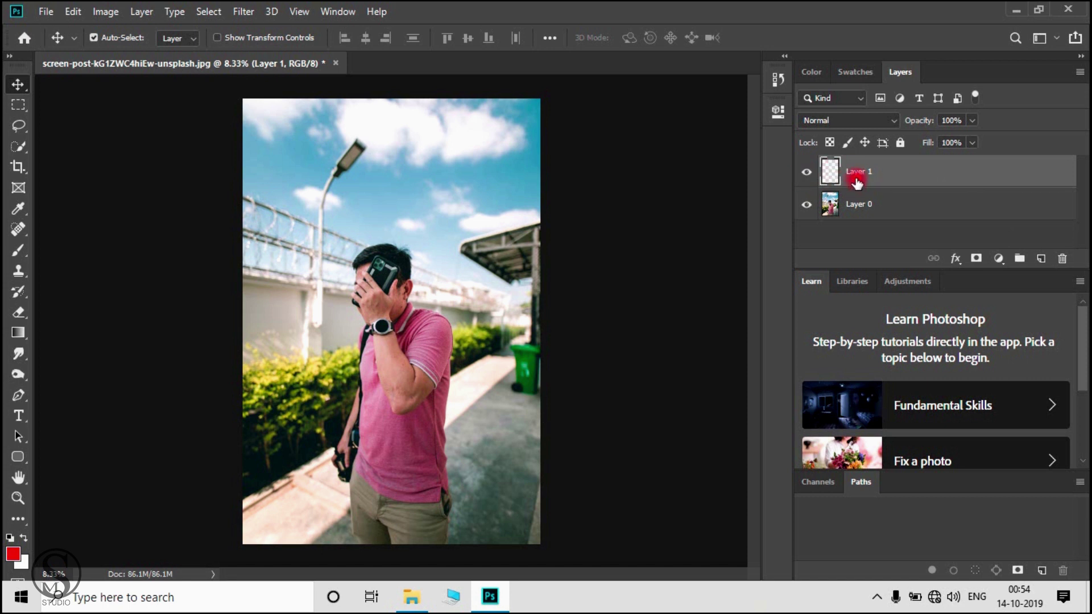
key("b")
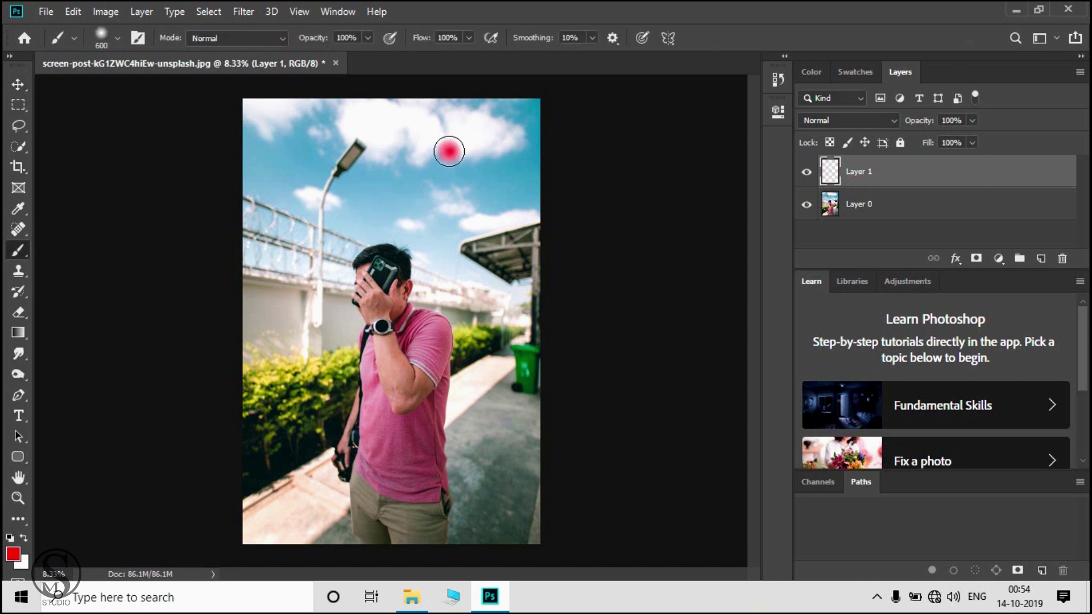
mouse_move(449, 151)
left_mouse_down()
mouse_move(432, 168)
mouse_move(433, 139)
mouse_move(482, 173)
mouse_move(422, 141)
mouse_move(477, 168)
mouse_move(410, 148)
mouse_move(411, 131)
mouse_move(459, 146)
mouse_move(473, 132)
mouse_move(506, 140)
mouse_move(506, 168)
mouse_move(443, 174)
mouse_move(497, 156)
mouse_move(493, 171)
mouse_move(436, 171)
mouse_move(411, 157)
mouse_move(464, 165)
left_mouse_up()
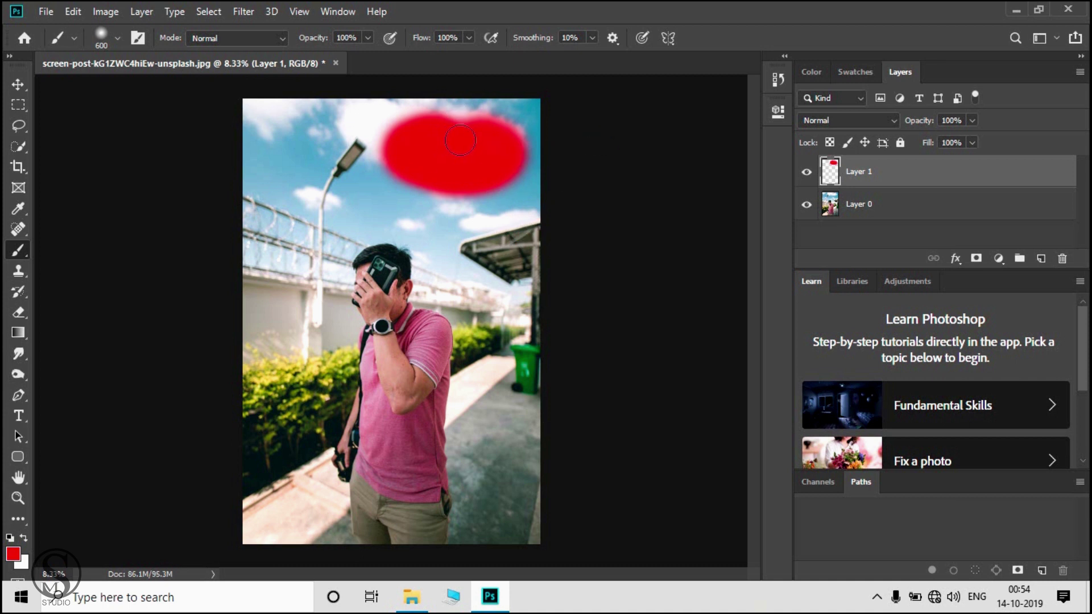
Step: Hide and reshow Layer 1, and shift its red blob over the street lamp's head with the Move tool
left_click(15, 86)
left_click(806, 172)
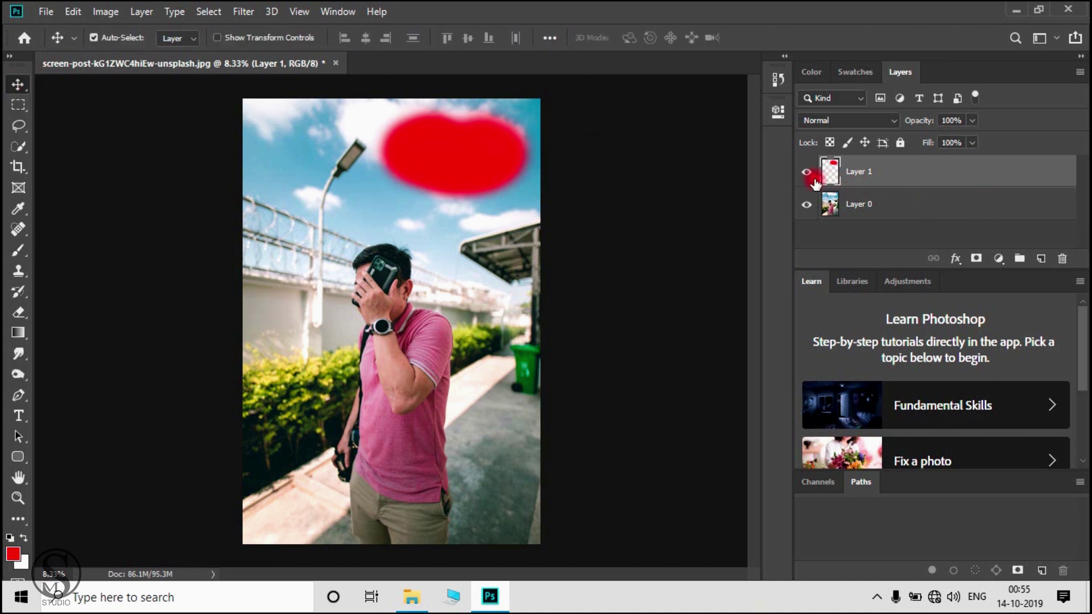
left_click(806, 172)
mouse_move(466, 152)
left_mouse_down()
mouse_move(344, 293)
mouse_move(279, 168)
mouse_move(462, 355)
mouse_move(369, 480)
mouse_move(398, 486)
mouse_move(466, 145)
left_mouse_up()
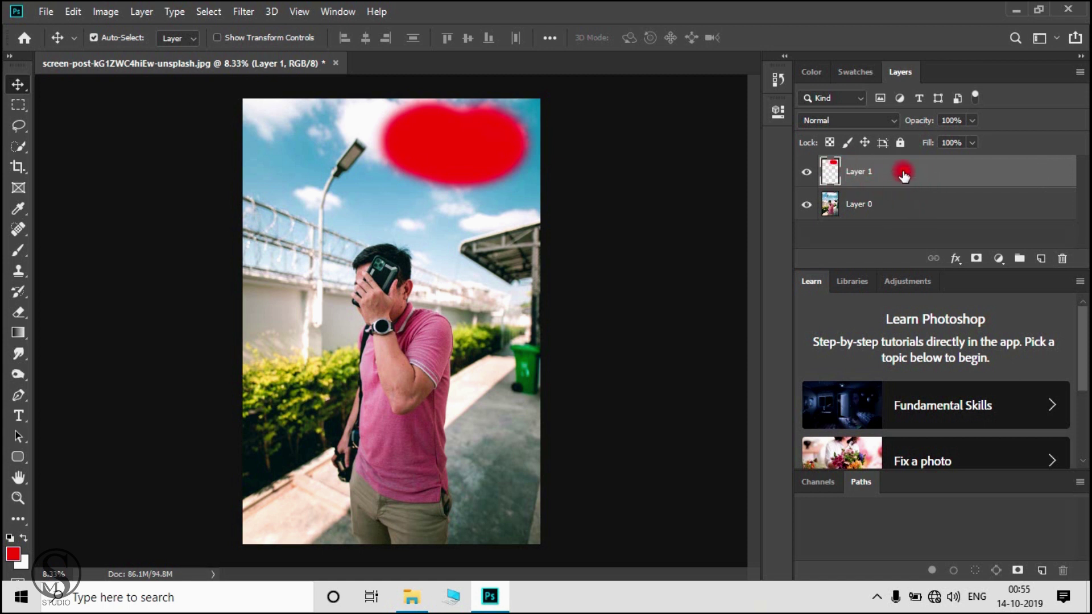
left_click_drag(483, 153, 435, 167)
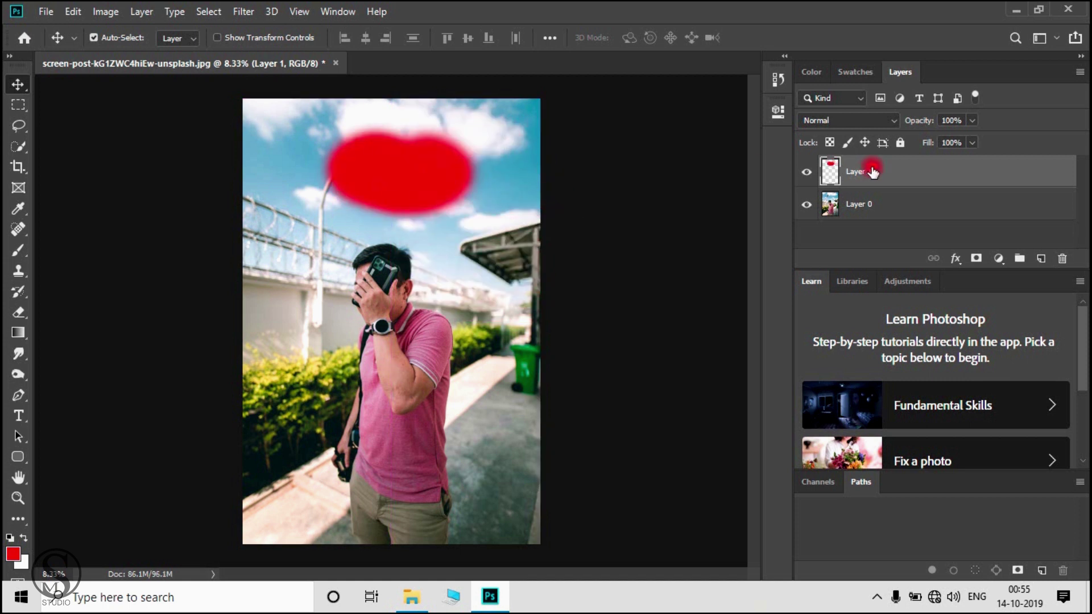
Step: Delete Layer 1 and undo the deletion
key("Delete")
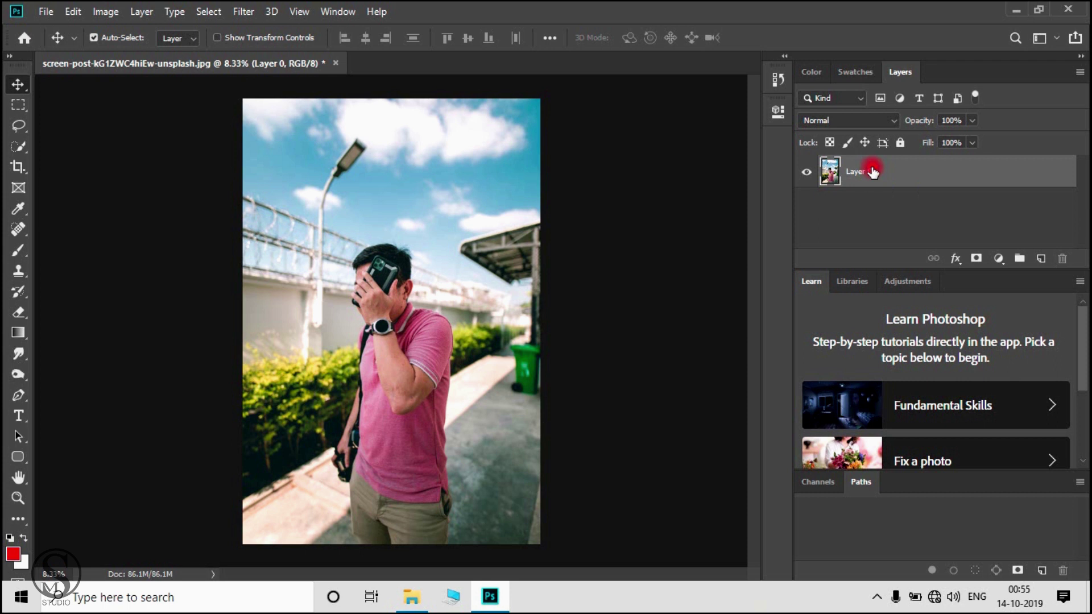
key("ctrl+z")
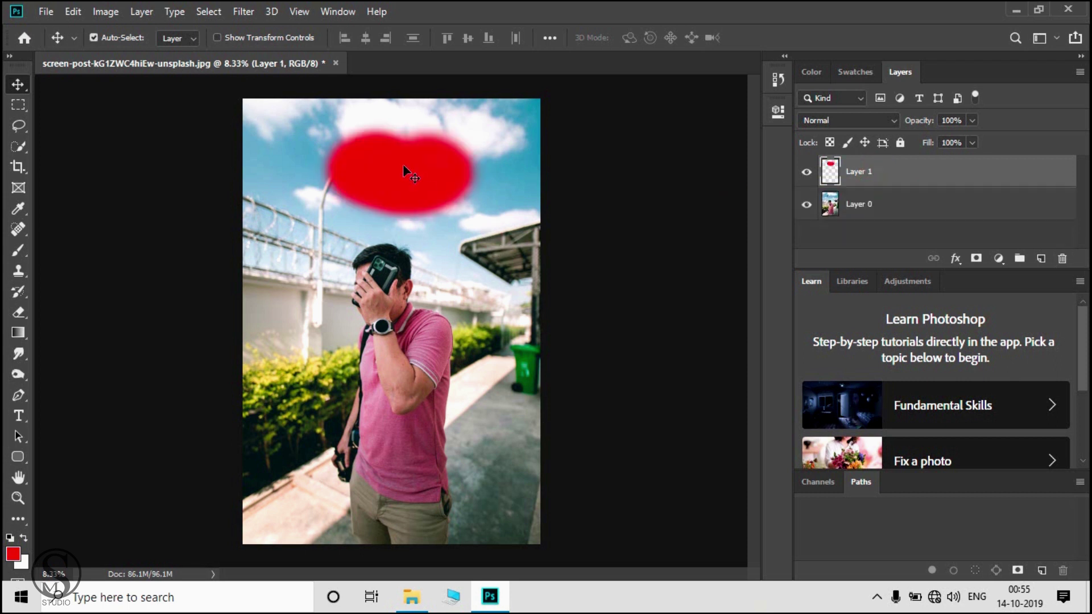
Step: Reposition the red blob in the sky so it sits just beside the street lamp's head
left_click_drag(402, 164, 433, 190)
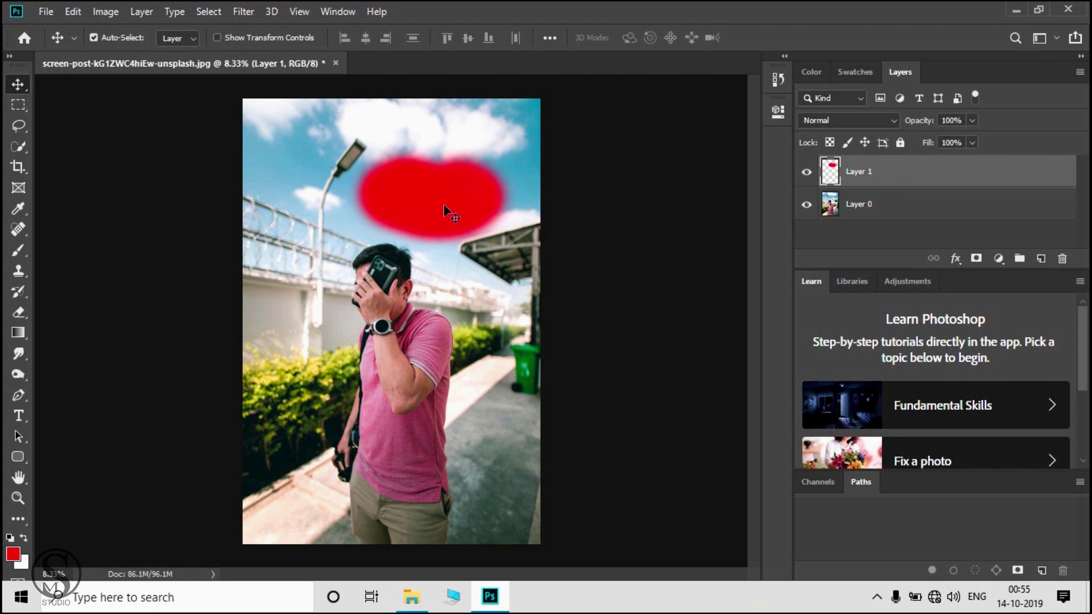
left_click_drag(446, 214, 416, 200)
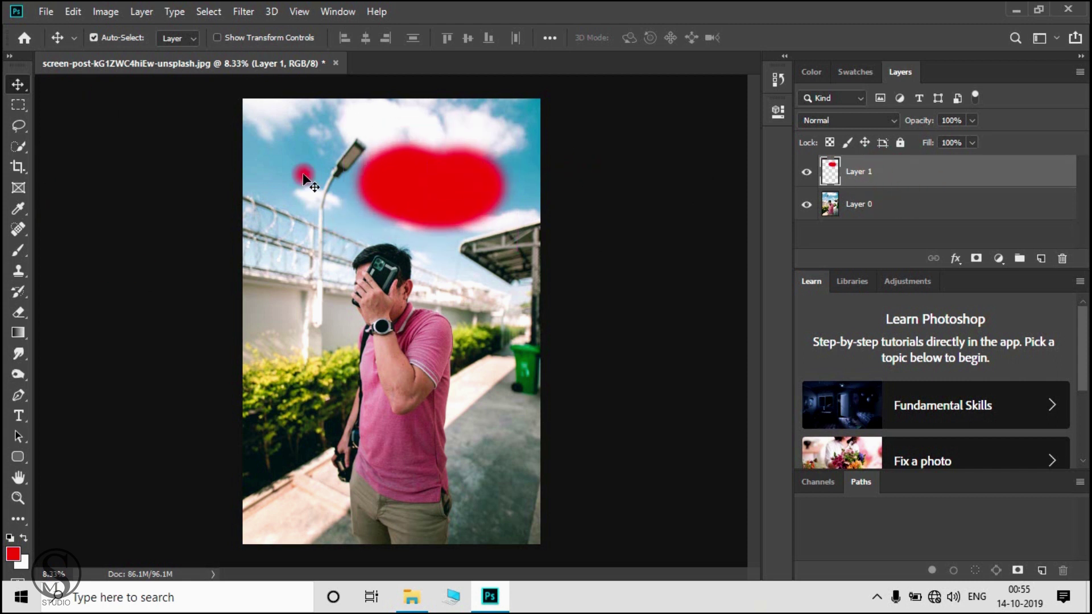
left_click_drag(481, 186, 466, 178)
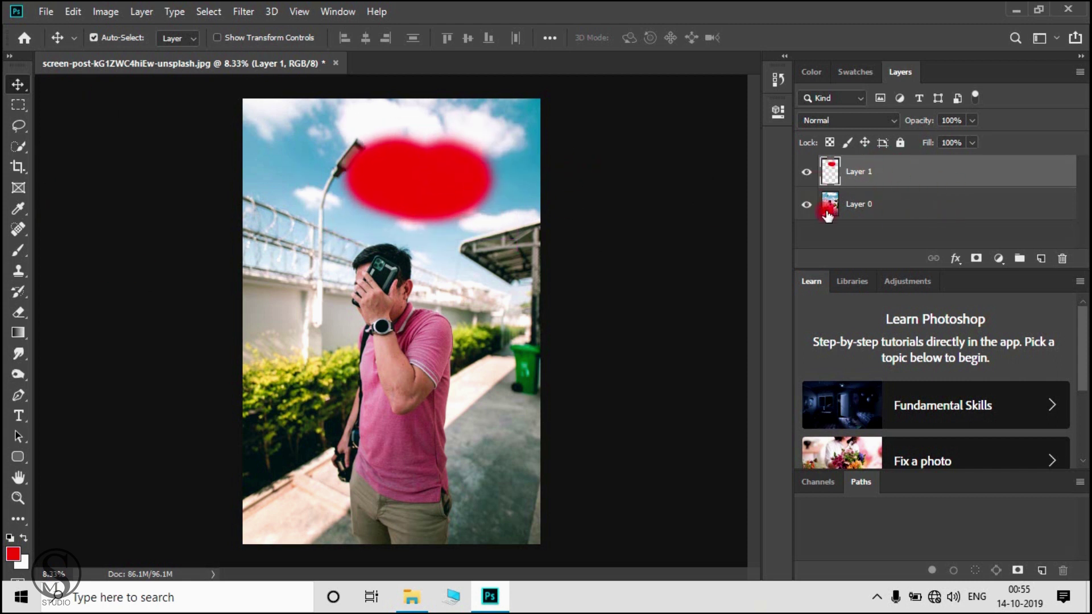
Step: Starting from Layer 0 each time, move the auto-selected red blob down to the man's head and back up into the sky
left_click(865, 211)
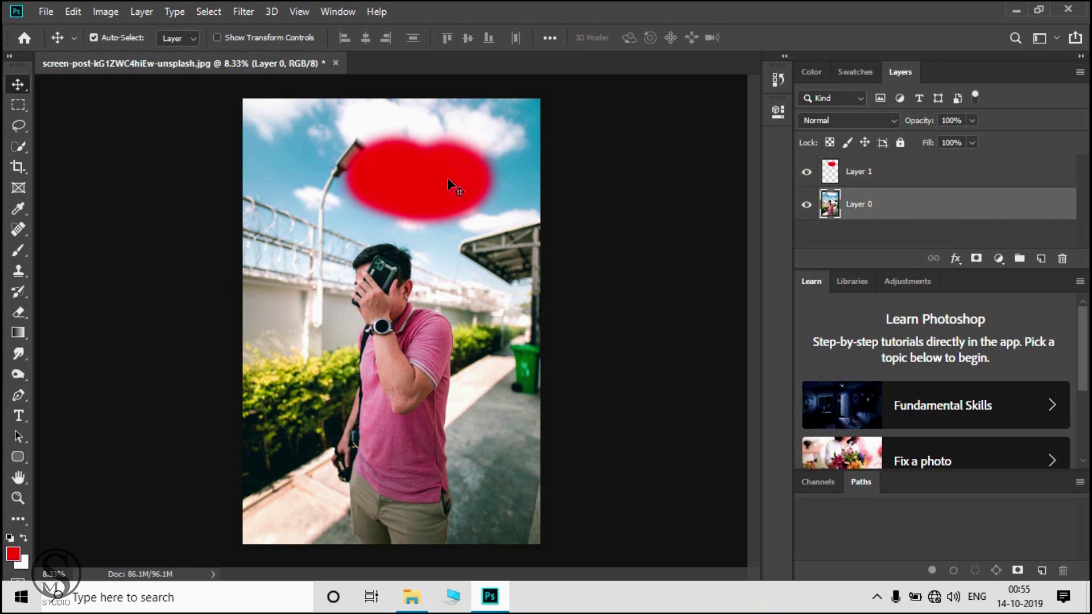
left_click_drag(405, 185, 398, 227)
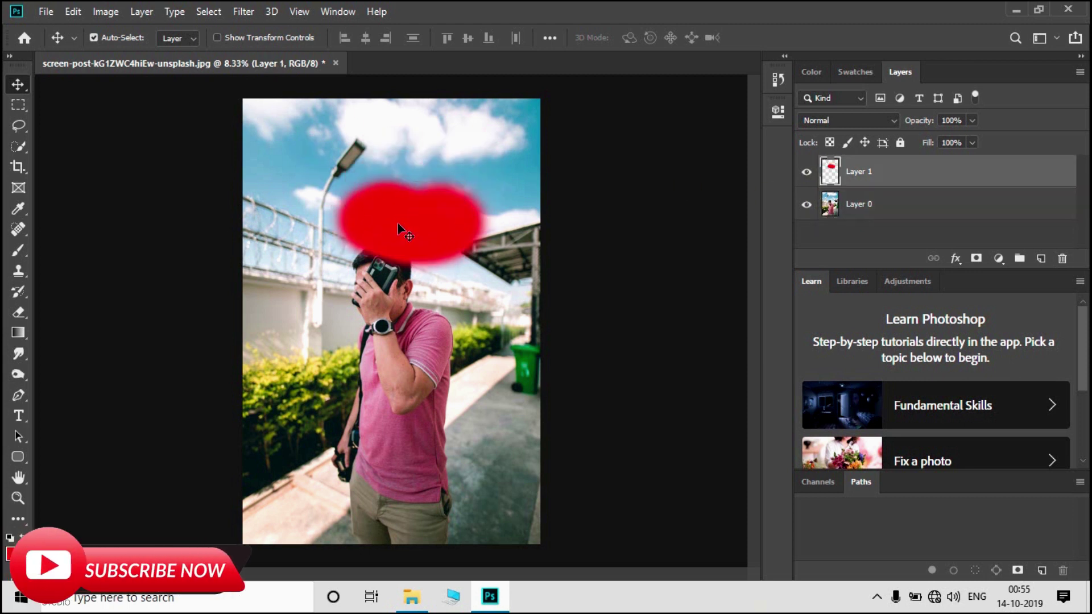
left_click(869, 208)
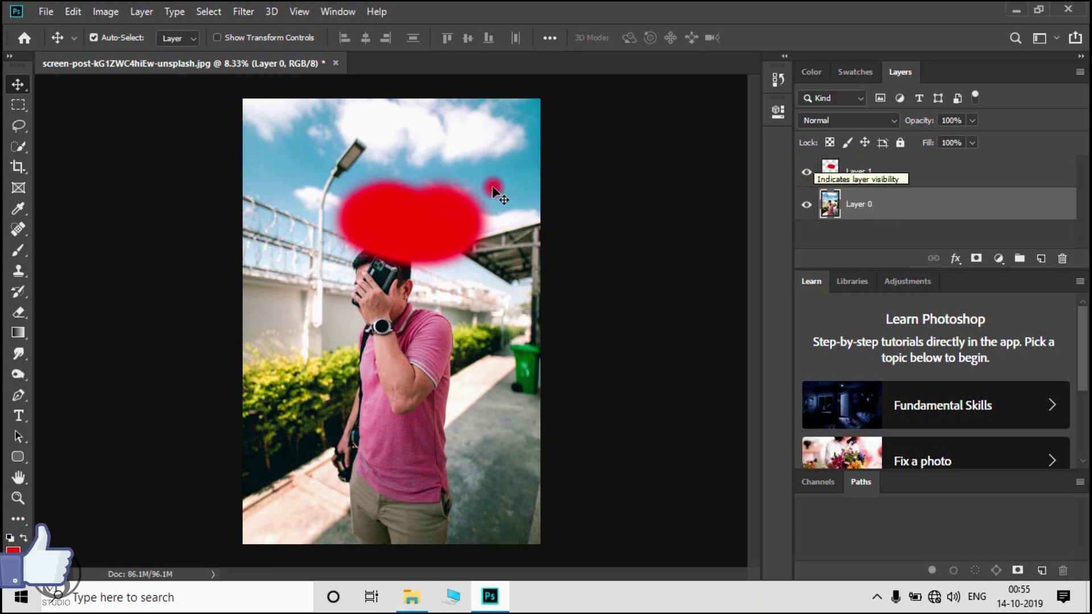
left_click_drag(426, 227, 440, 190)
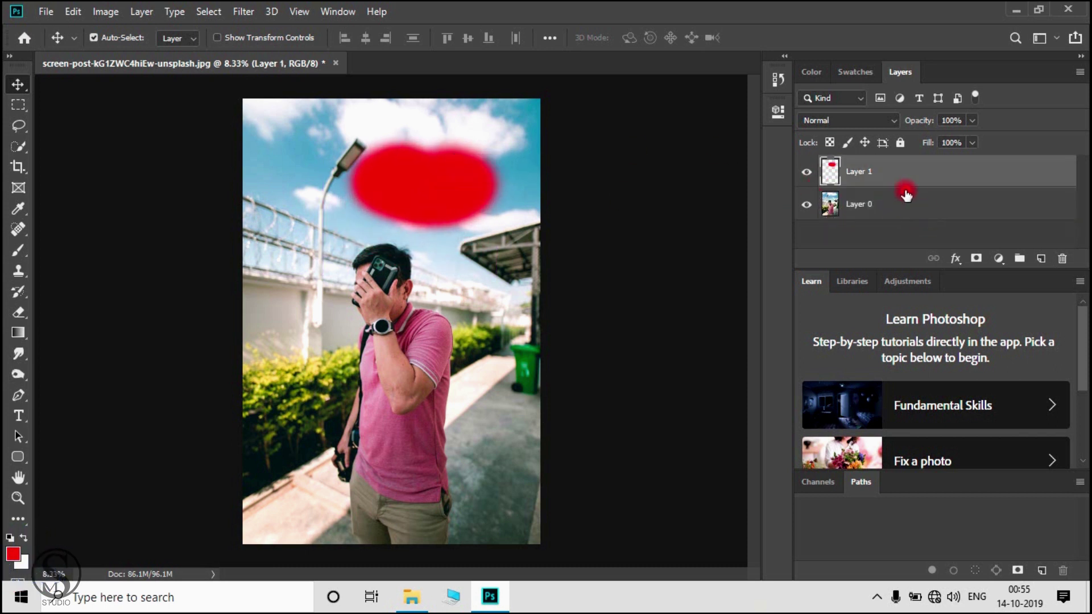
Step: Switch the active layer between Layer 0 and Layer 1, and delete Layer 1
left_click(895, 209)
left_click(857, 168)
left_click(915, 210)
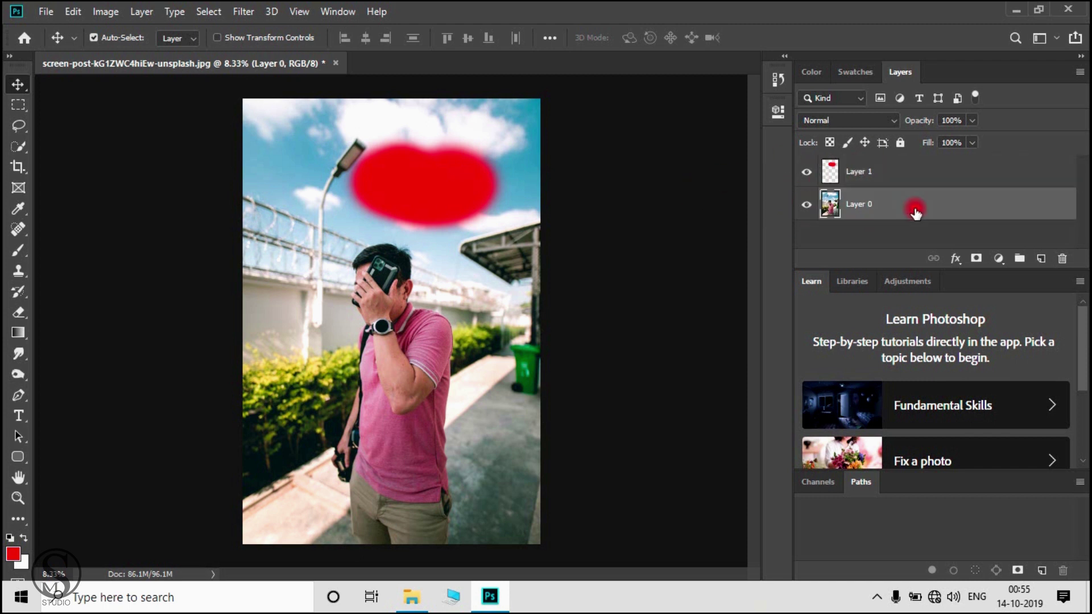
left_click(888, 173)
key("Delete")
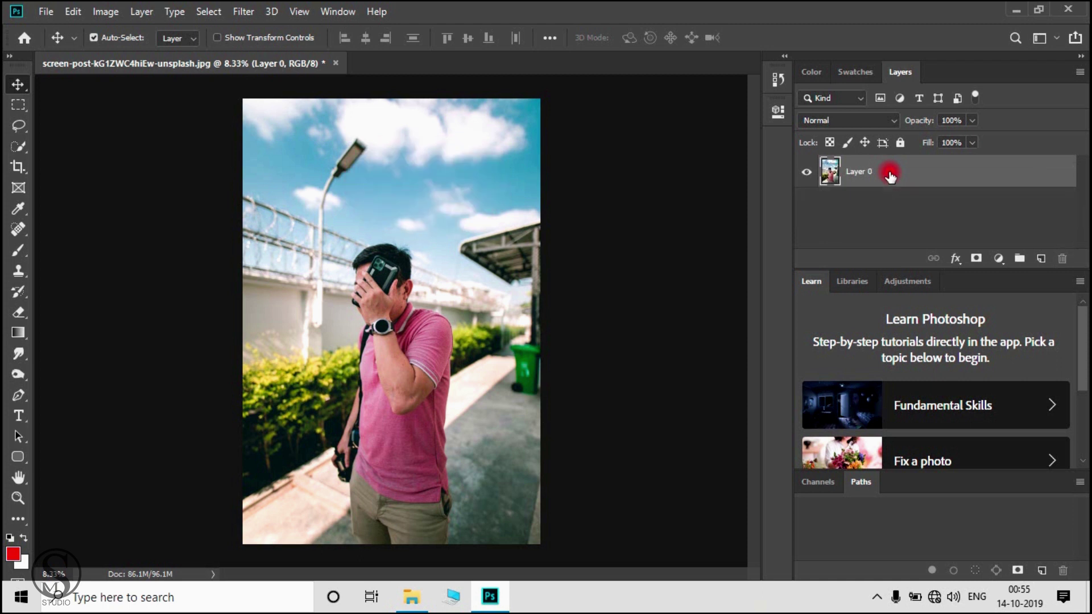